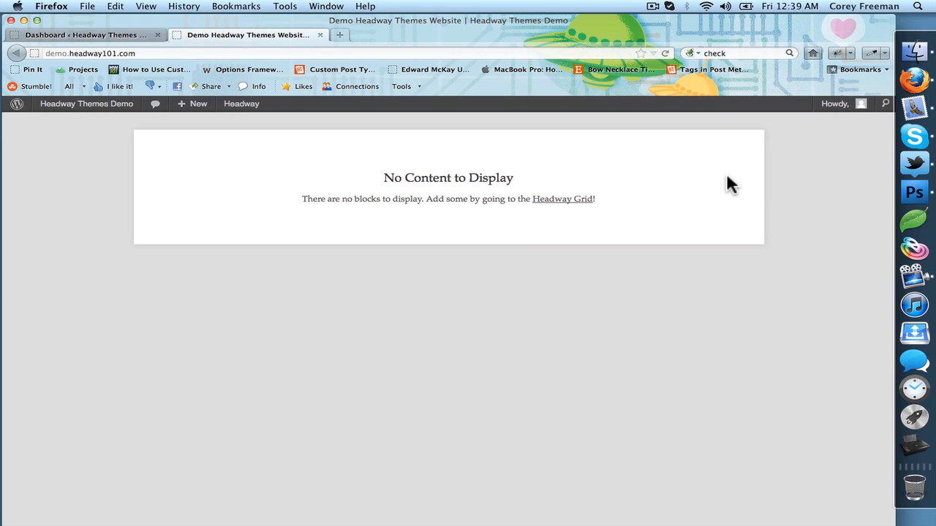
Step: Open the Headway Grid editor for the Blog Index and dismiss the welcome tour
click(749, 153)
click(580, 201)
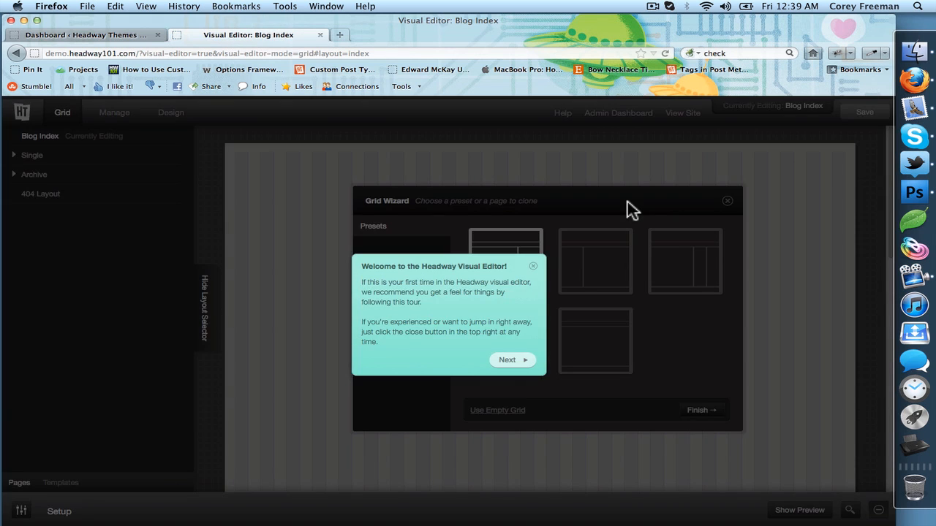
click(533, 267)
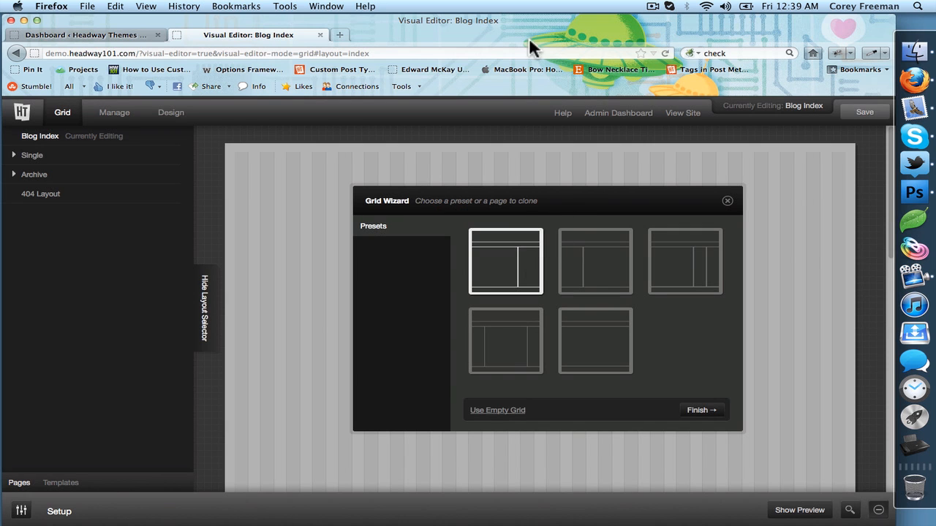
Step: Apply the Grid Wizard preset with header, navigation, content, a right sidebar and footer, and save the layout
drag(525, 22, 523, 22)
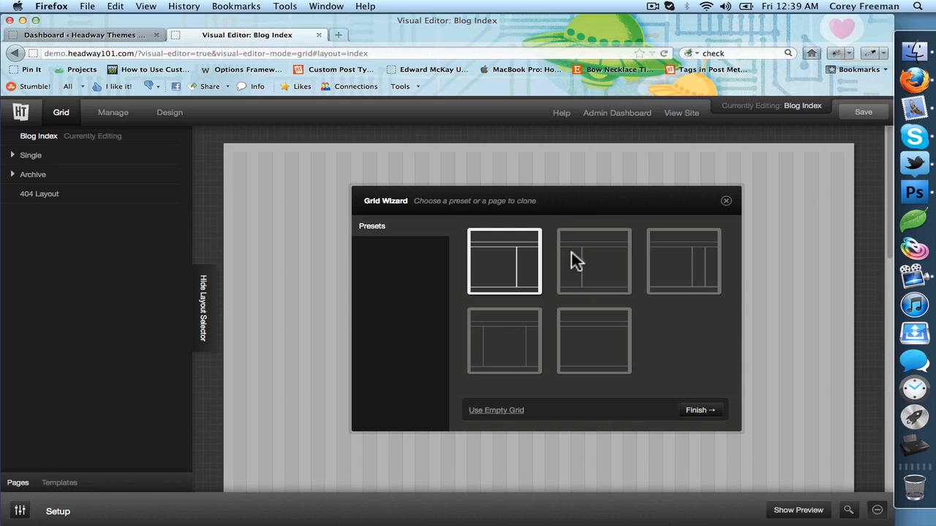
click(710, 412)
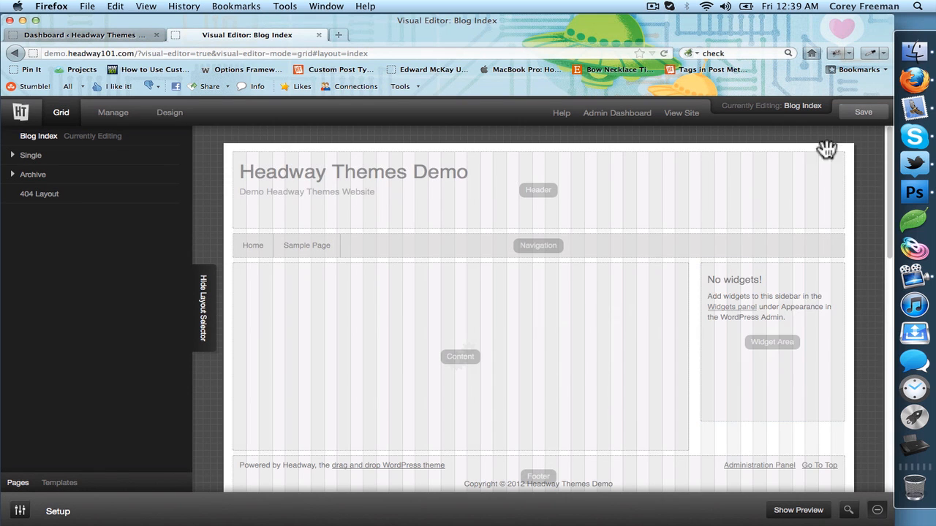
click(861, 123)
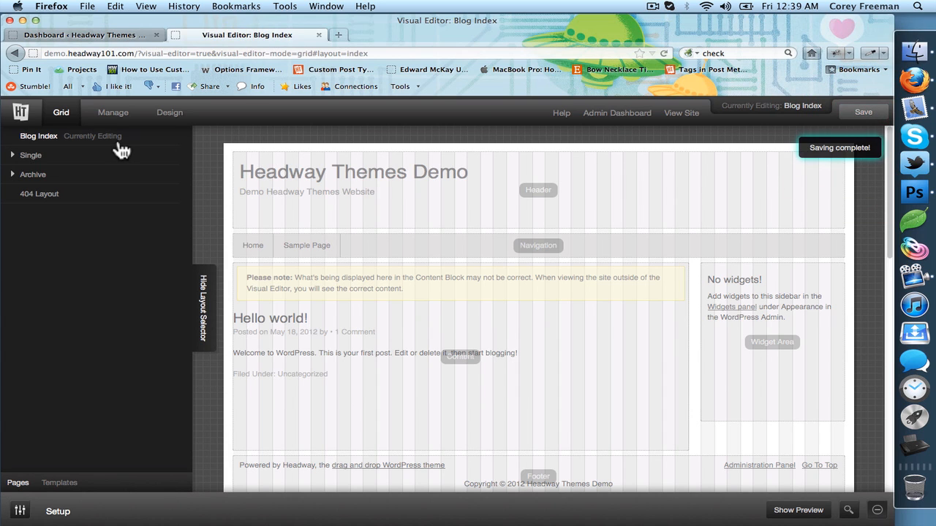
Step: View the live site and check the layout on the Sample Page and the home page
click(680, 114)
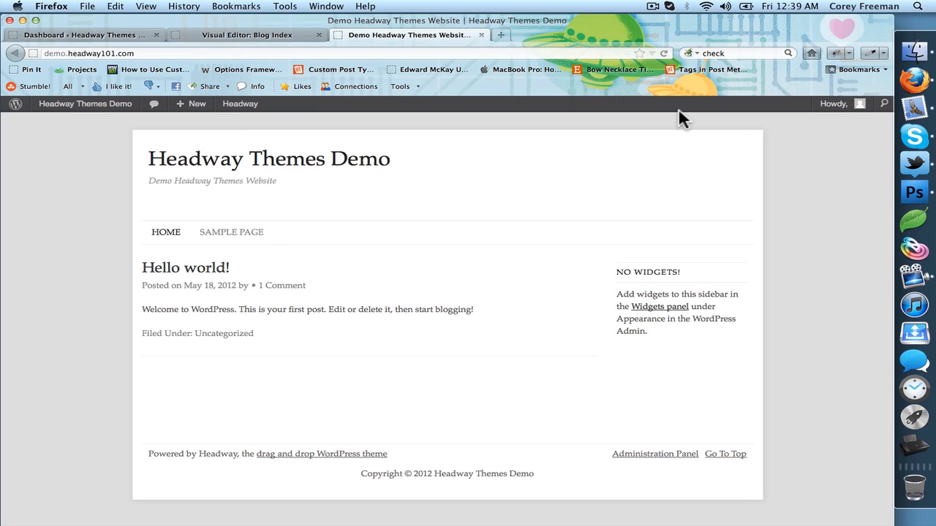
click(243, 235)
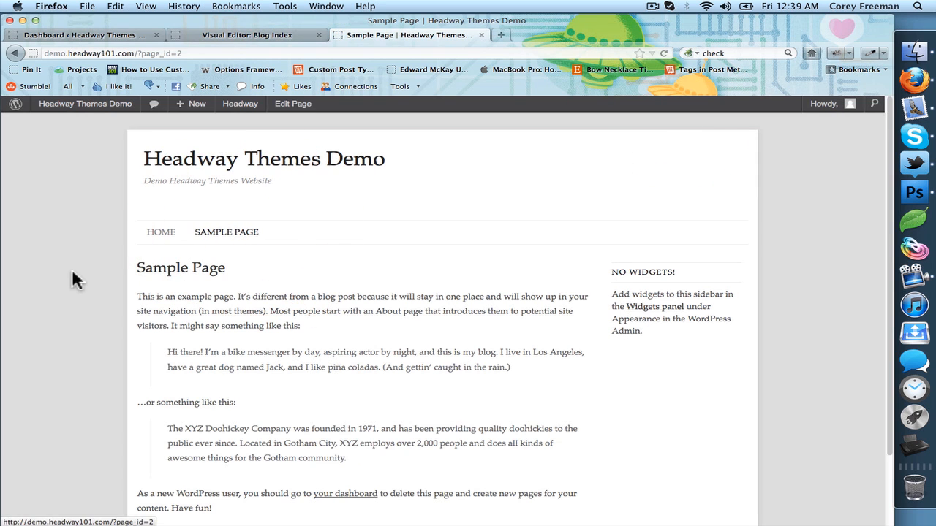
scroll(76, 274, down, 3)
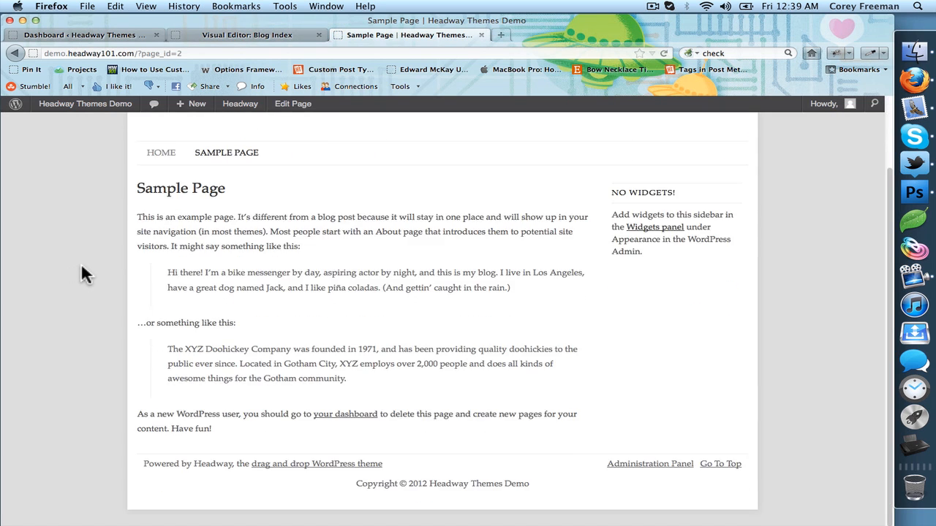
mouse_move(240, 104)
scroll(212, 168, up, 2)
click(170, 191)
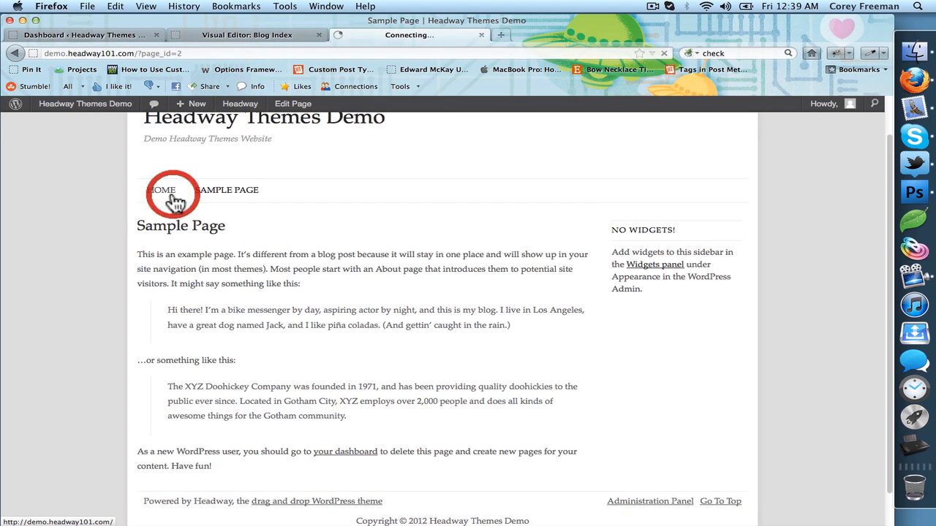
Step: In the Blog Index grid, move the footer, content and widget area blocks down to leave a gap below the navigation
click(265, 33)
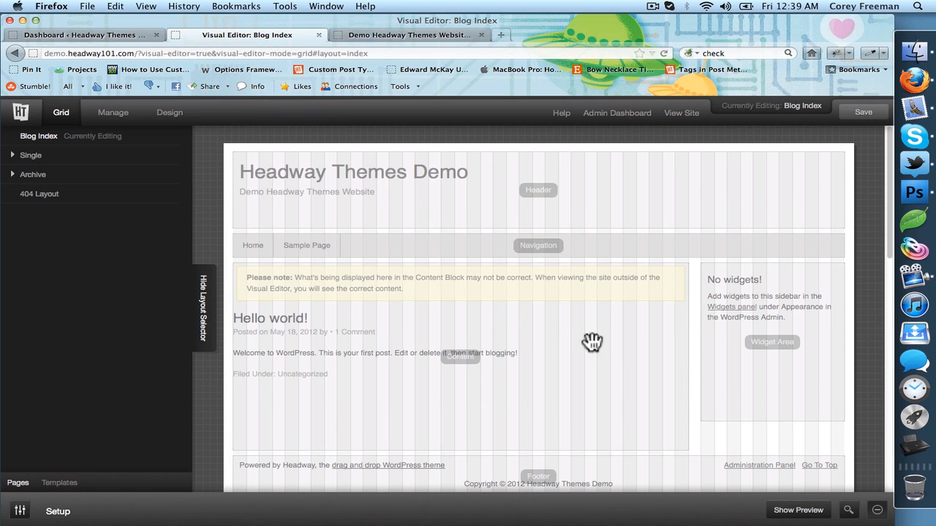
scroll(618, 373, down, 1)
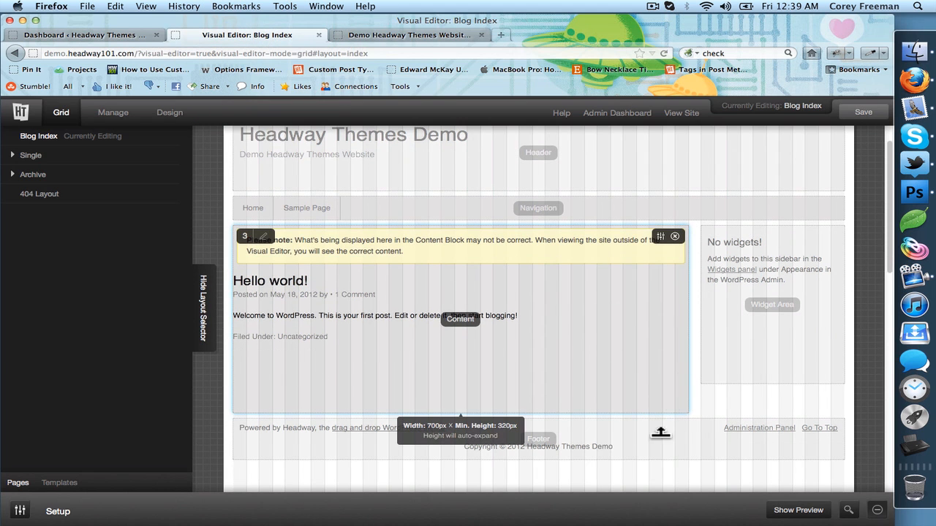
drag(660, 431, 663, 460)
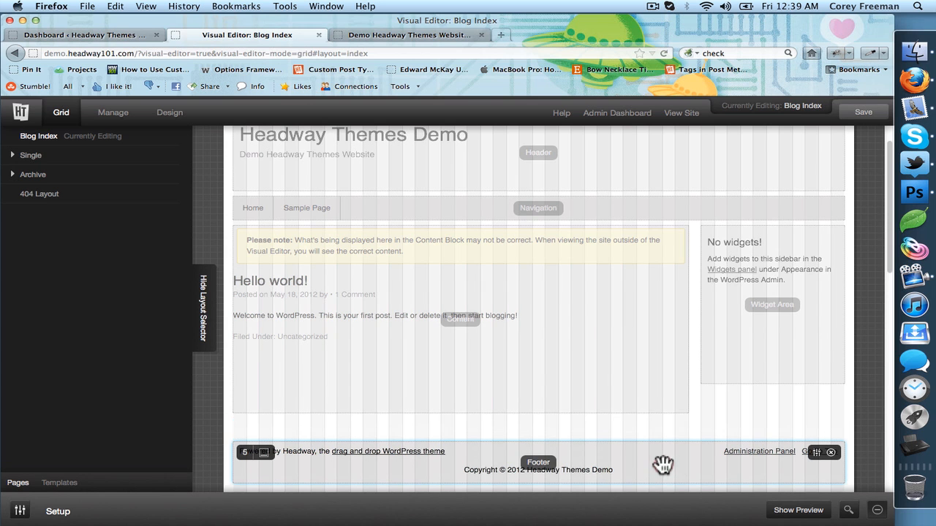
drag(615, 350, 616, 377)
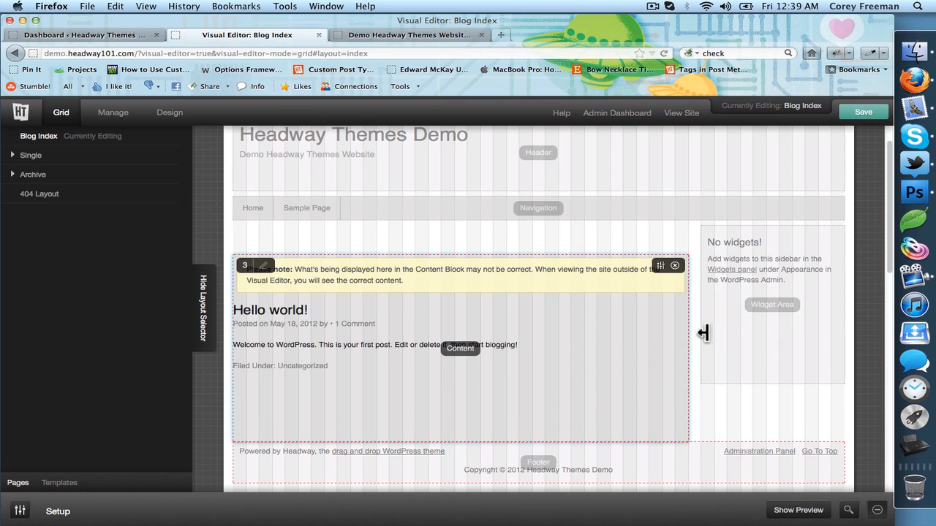
drag(715, 339, 731, 349)
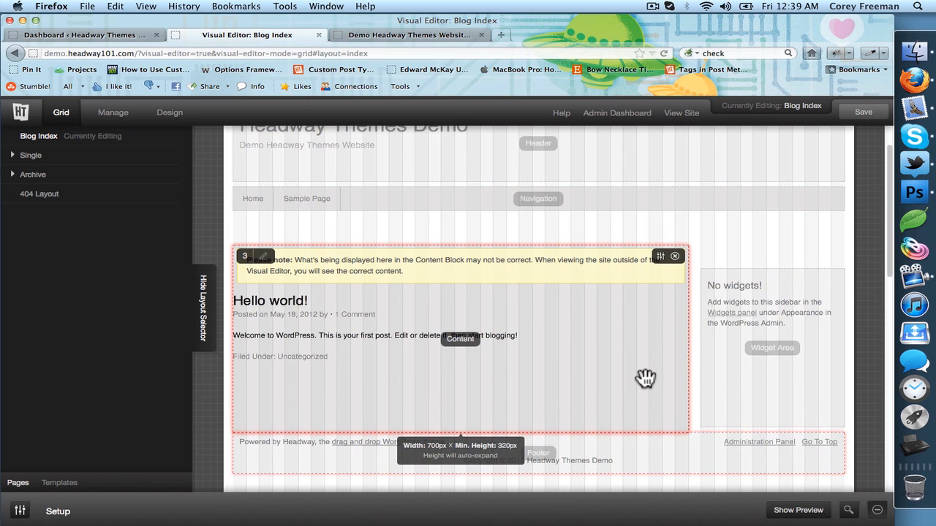
scroll(624, 382, down, 3)
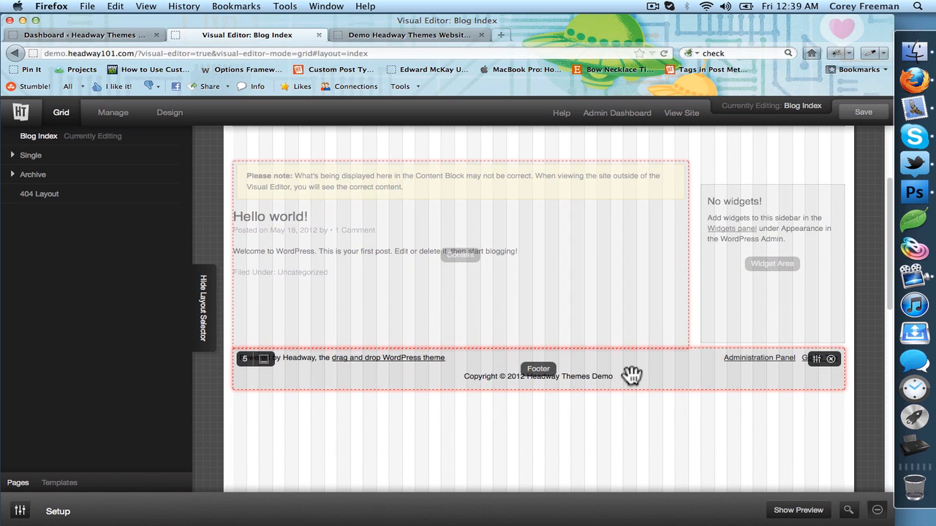
drag(632, 375, 629, 395)
drag(604, 311, 601, 321)
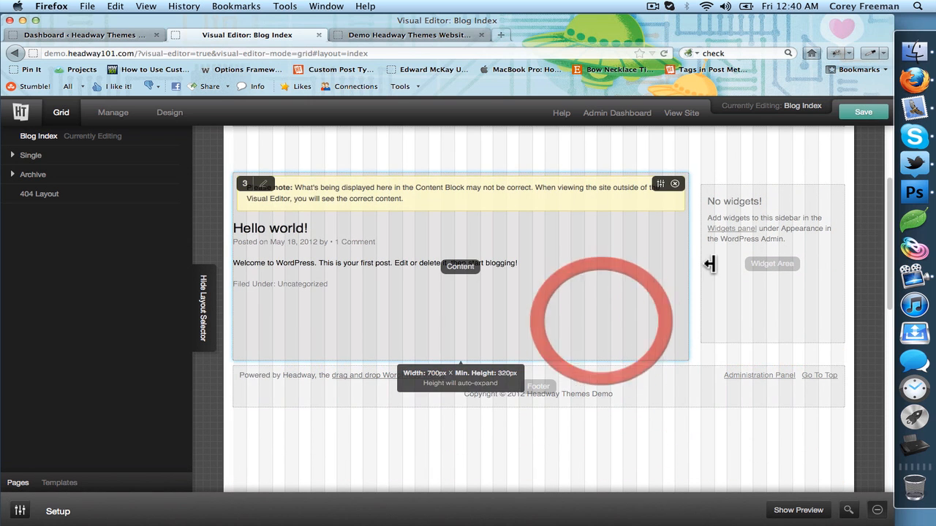
drag(721, 258, 720, 246)
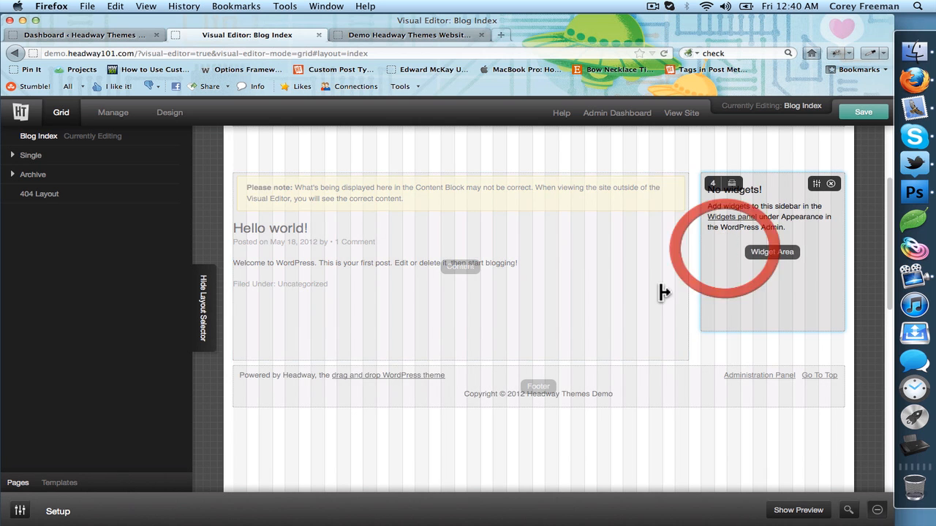
Step: Add a full-width Custom Code block between the navigation and content blocks, and save the layout
scroll(664, 293, up, 3)
scroll(343, 261, up, 1)
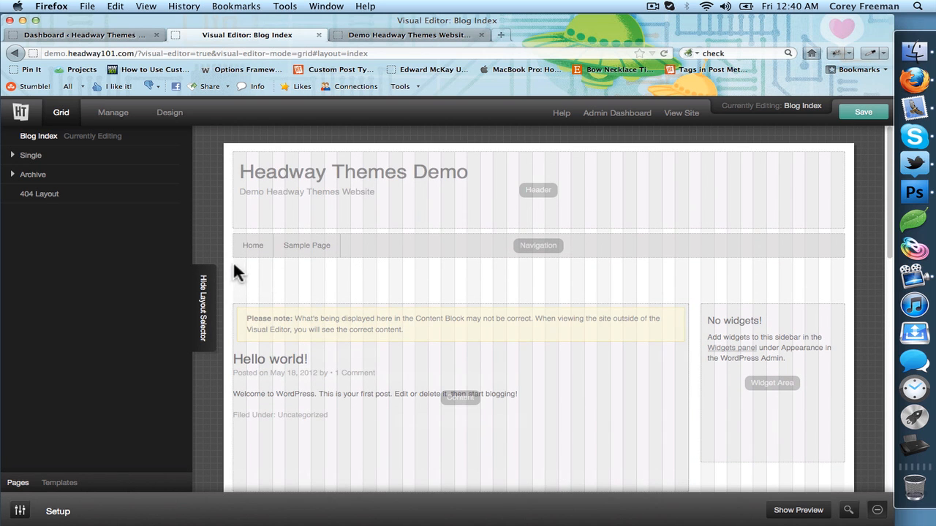
drag(234, 265, 852, 294)
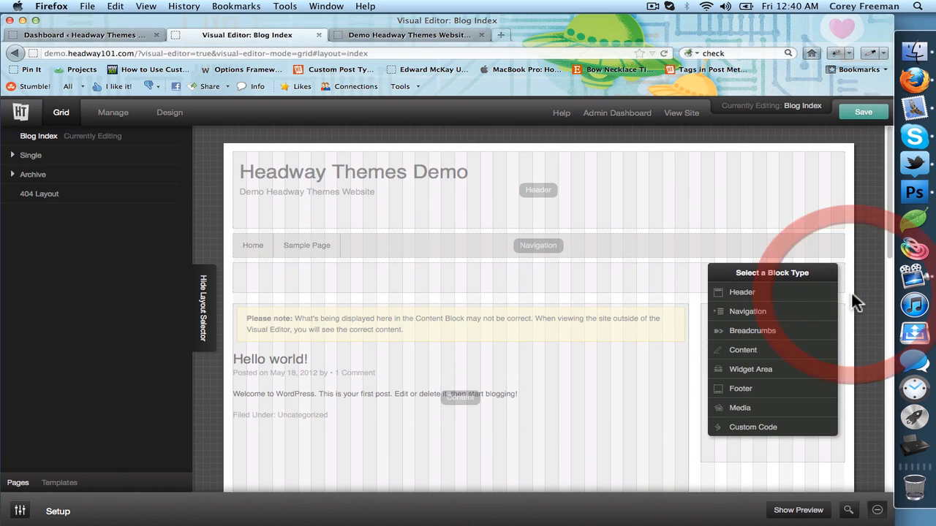
click(763, 428)
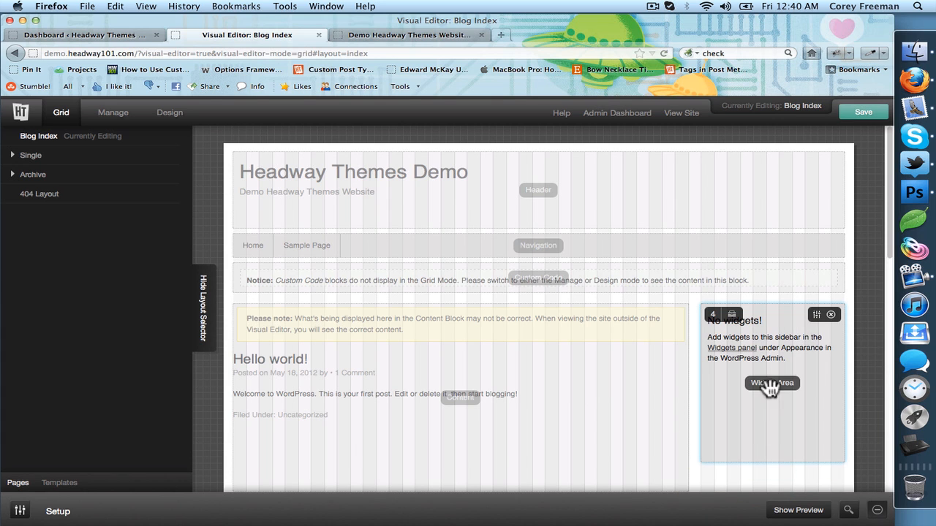
click(862, 111)
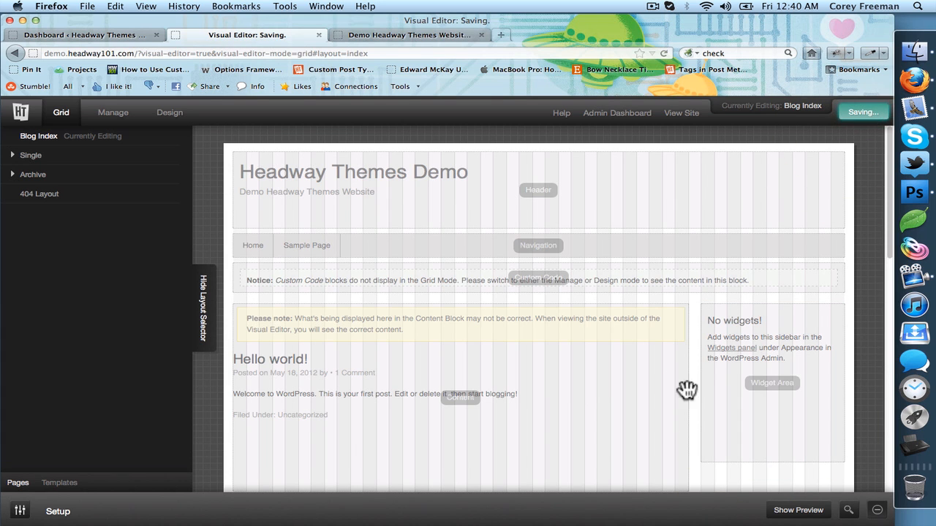
Step: Reload the live site's home page to view the saved layout
click(432, 34)
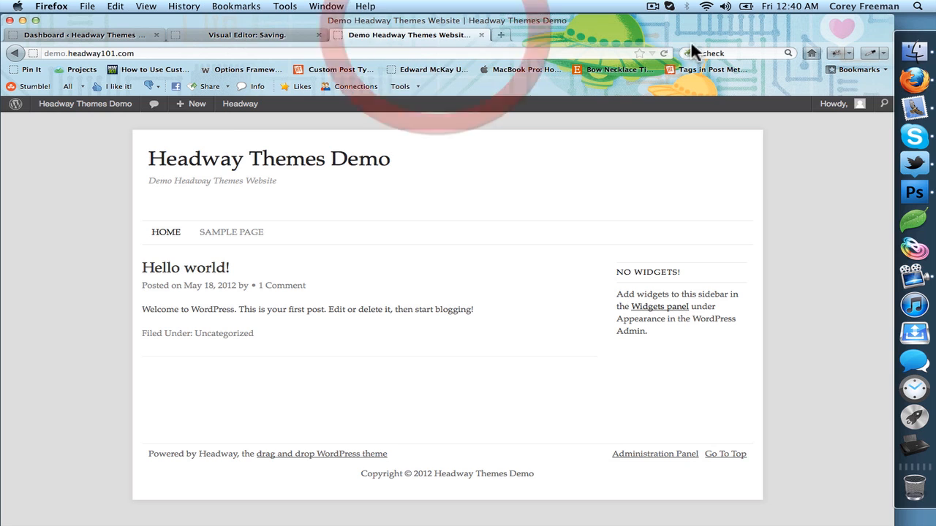
click(663, 53)
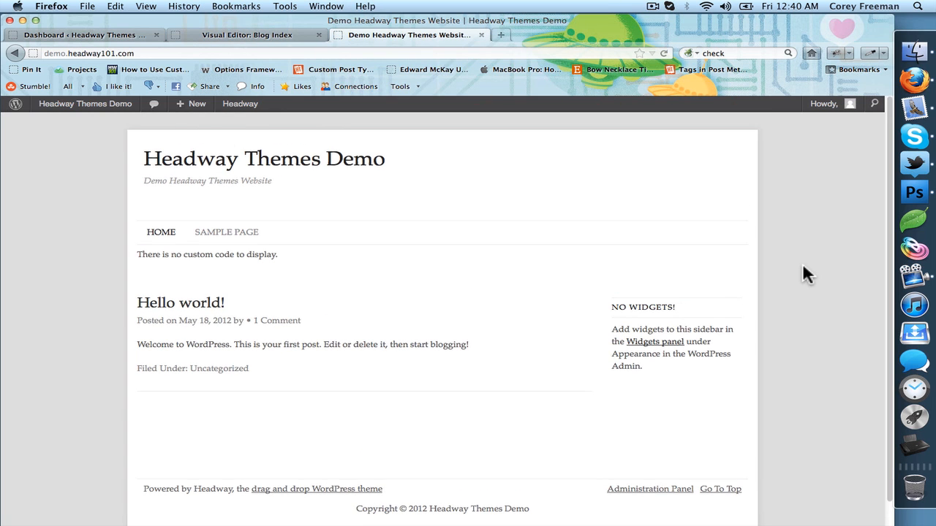
Step: Turn on automatic hiding of the Dock and enlarge the browser window to fill the freed space
right_click(913, 465)
mouse_move(849, 453)
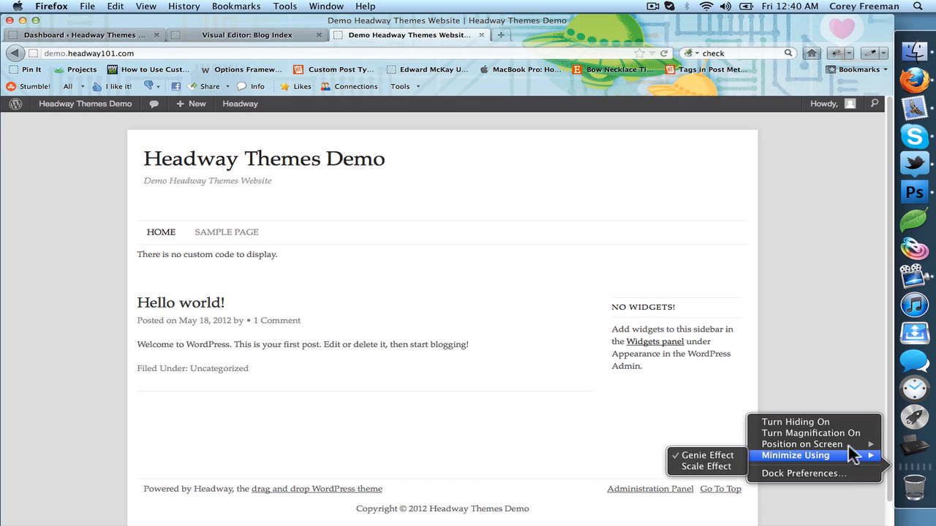
click(841, 422)
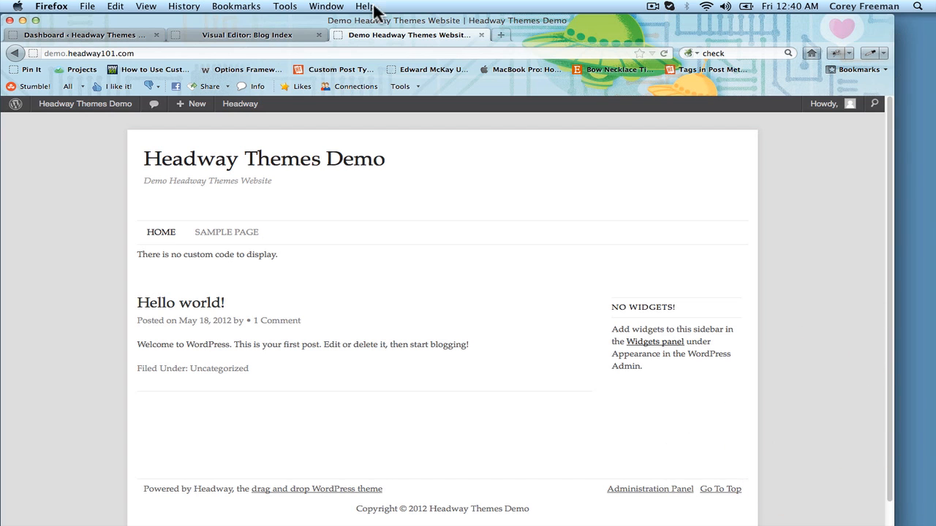
click(35, 20)
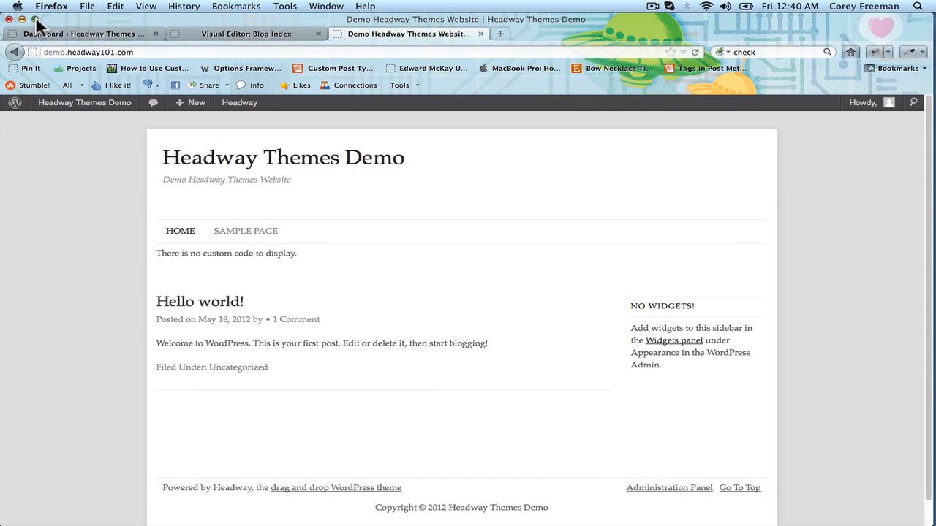
Step: Examine where the custom code block sits on the live home page and on the Sample Page
scroll(831, 235, down, 2)
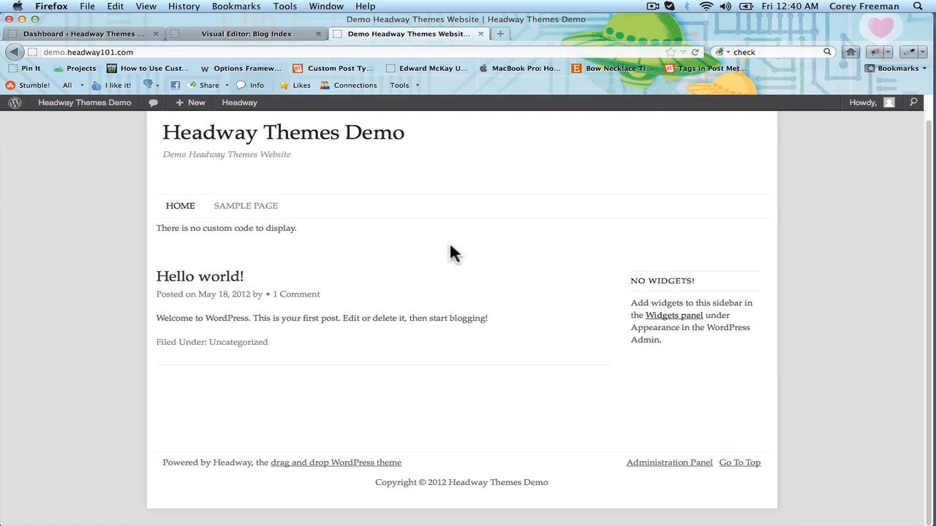
scroll(823, 281, up, 2)
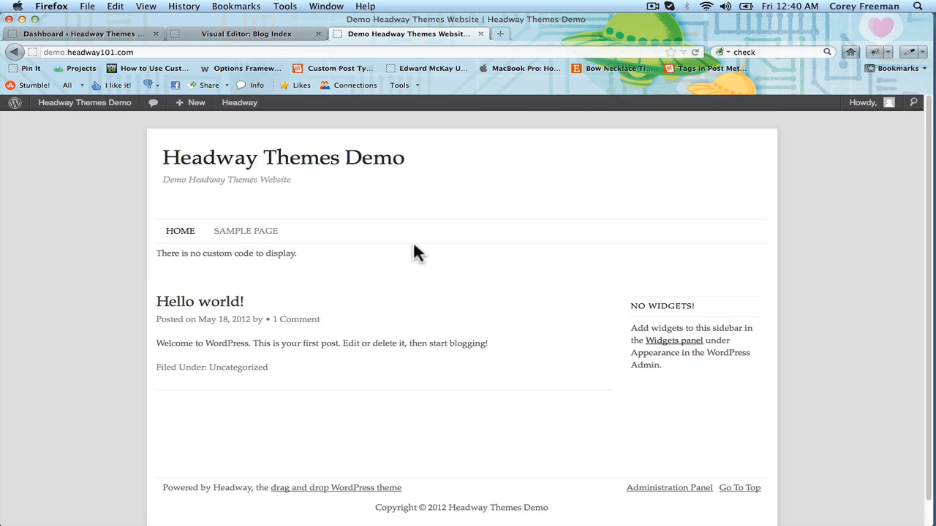
click(275, 234)
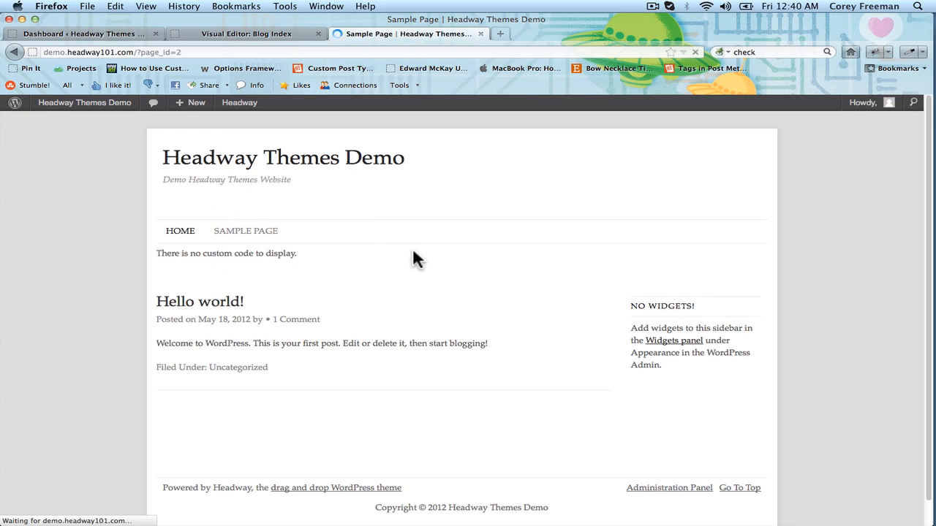
scroll(413, 258, down, 4)
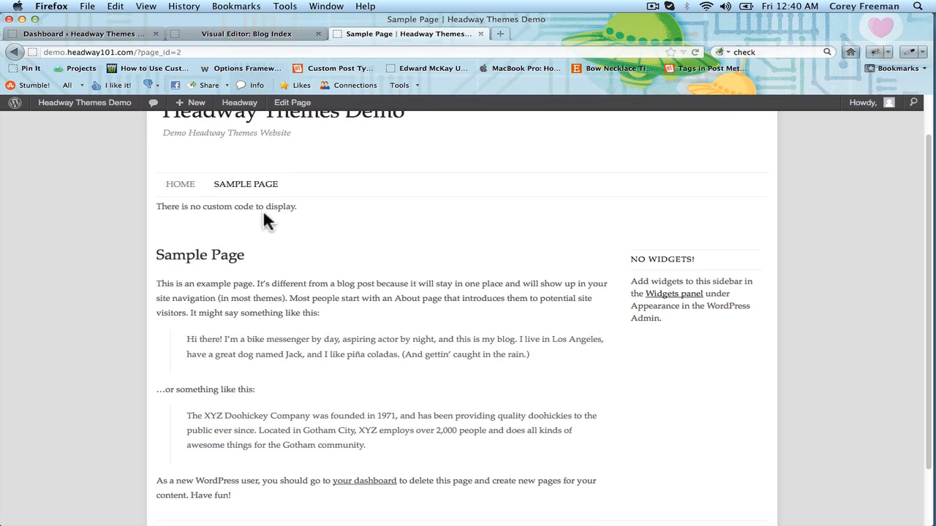
scroll(248, 208, down, 2)
triple_click(251, 178)
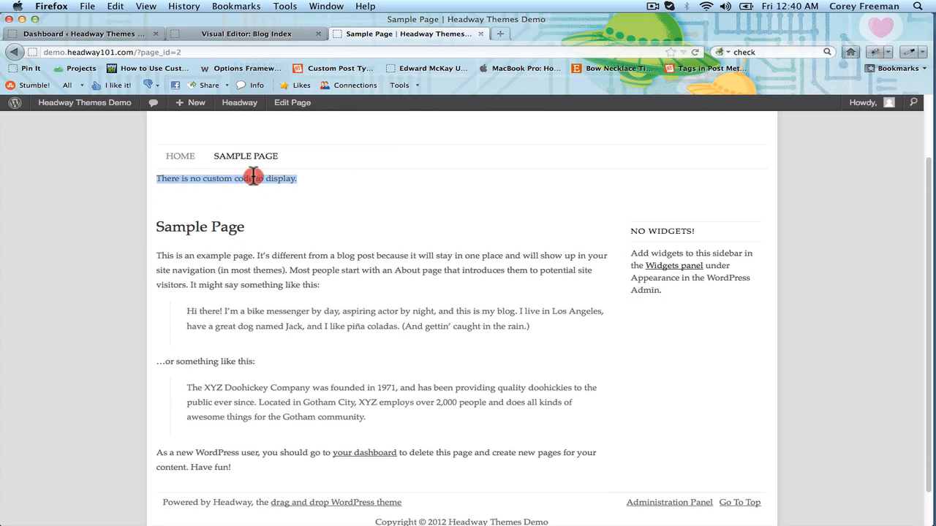
click(353, 198)
scroll(356, 223, down, 2)
scroll(359, 226, up, 5)
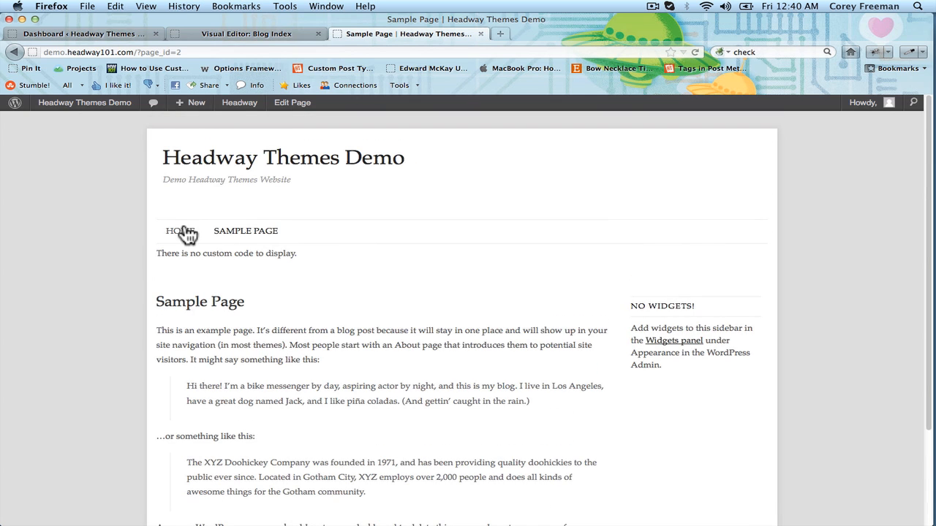
click(183, 231)
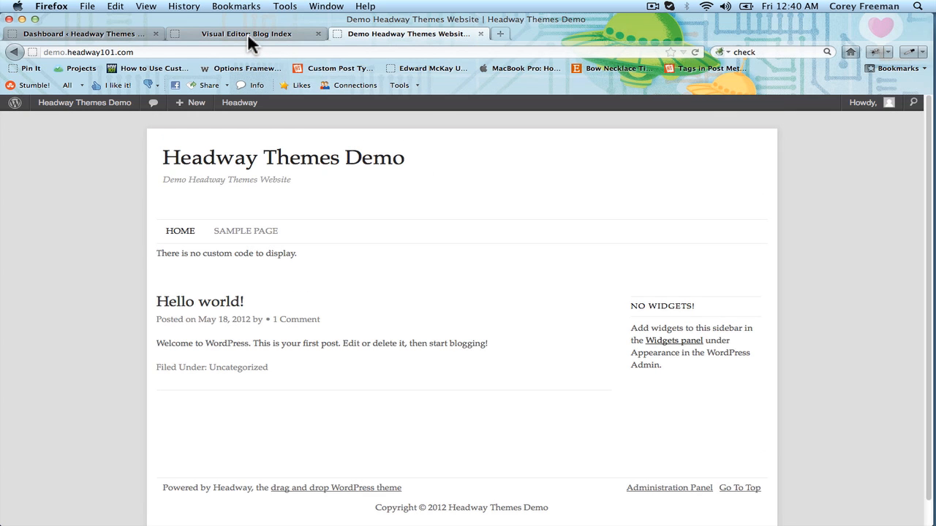
Step: Return to the Visual Editor and build the Single layout by cloning the existing Blog Index page
click(247, 33)
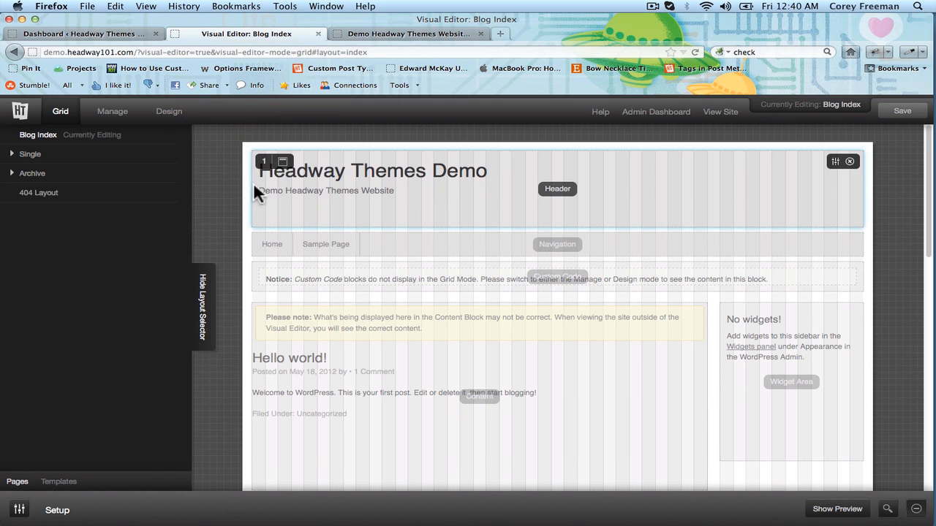
scroll(252, 157, down, 1)
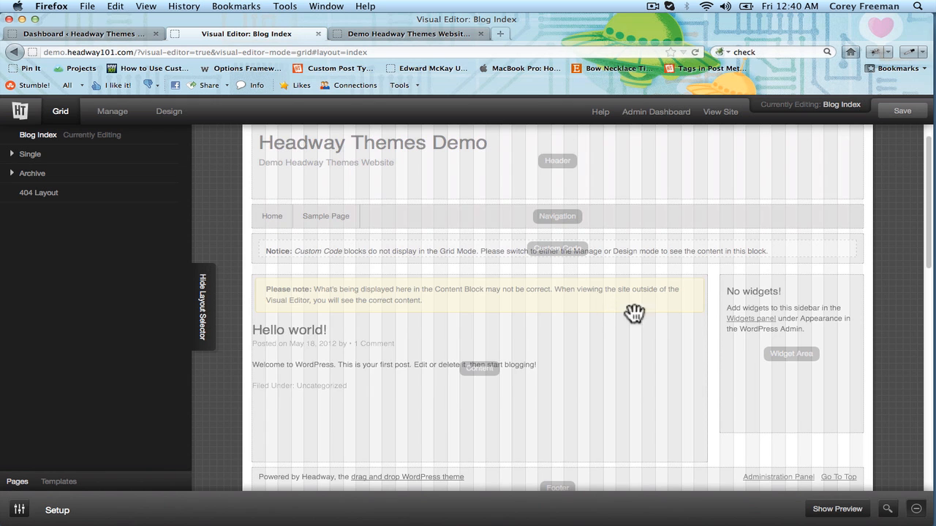
scroll(698, 468, down, 1)
scroll(695, 454, up, 2)
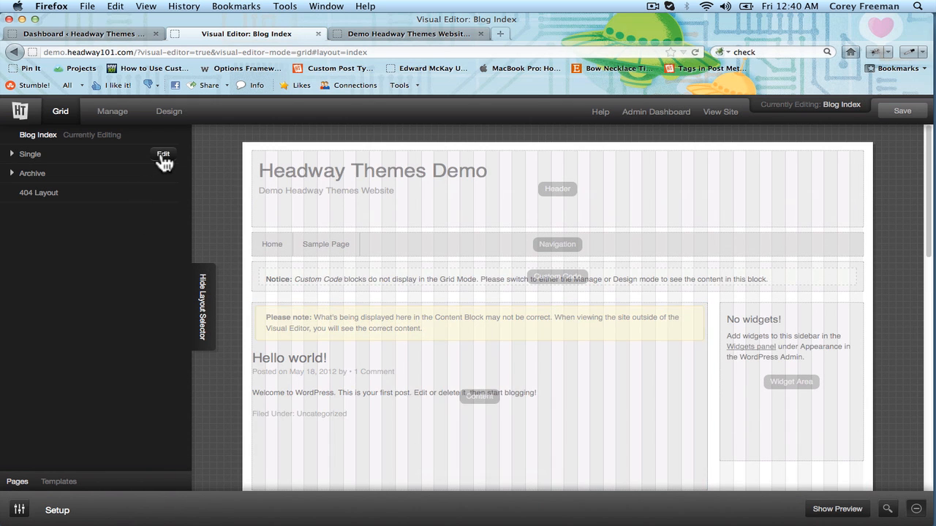
click(162, 155)
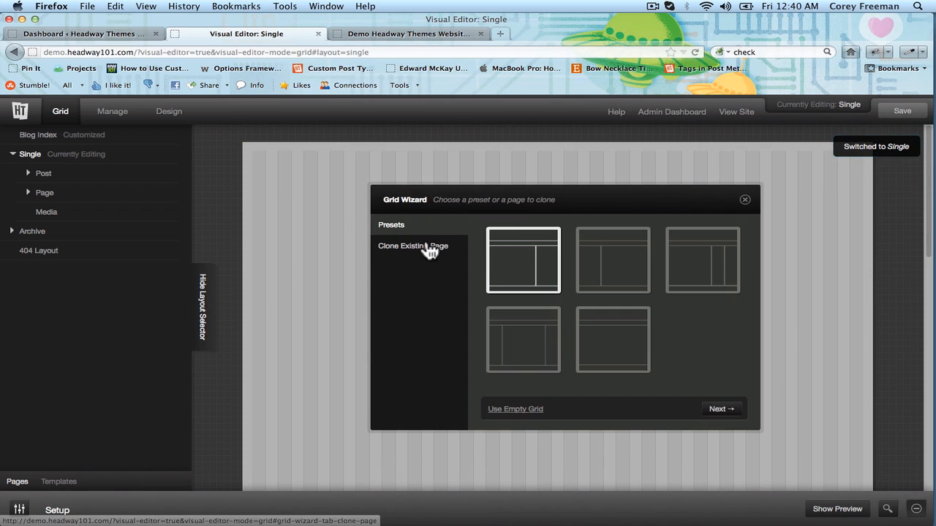
click(424, 252)
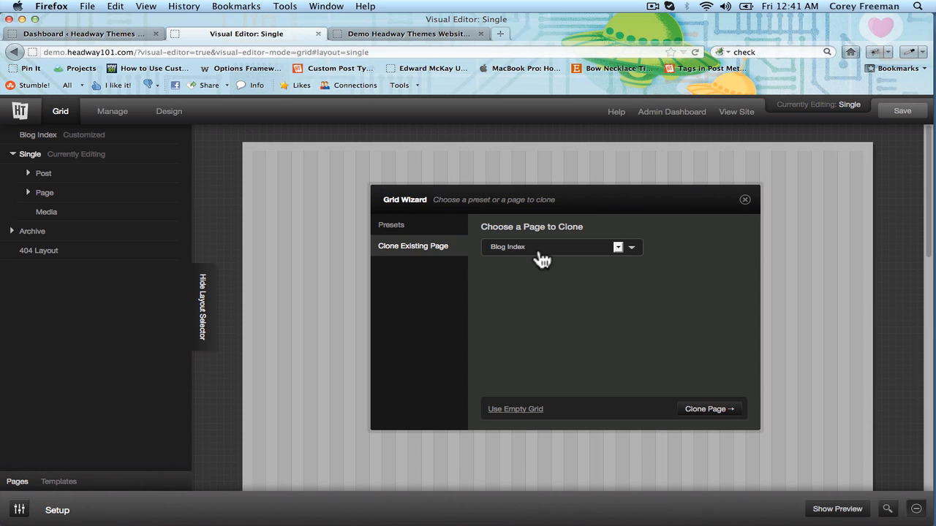
click(722, 415)
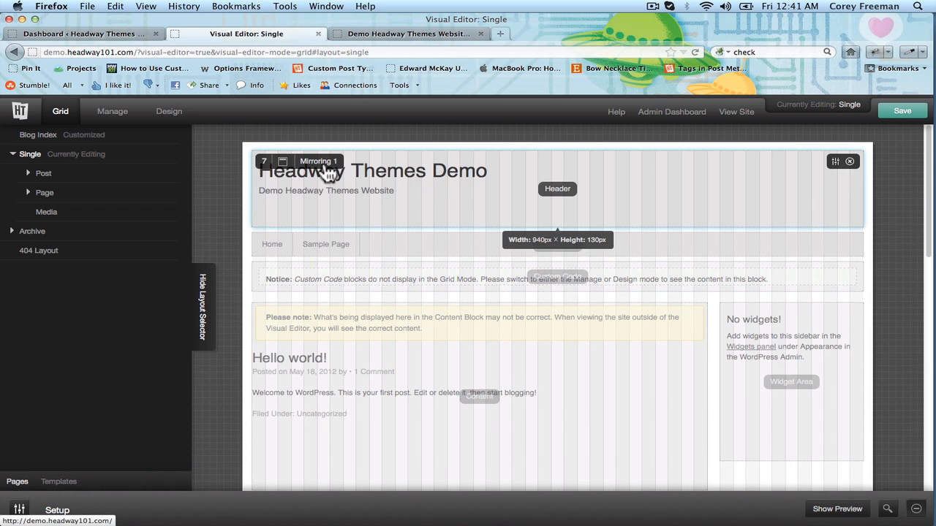
Step: Check the mirrored blocks in the cloned Single layout and delete its Custom Code block
mouse_move(325, 172)
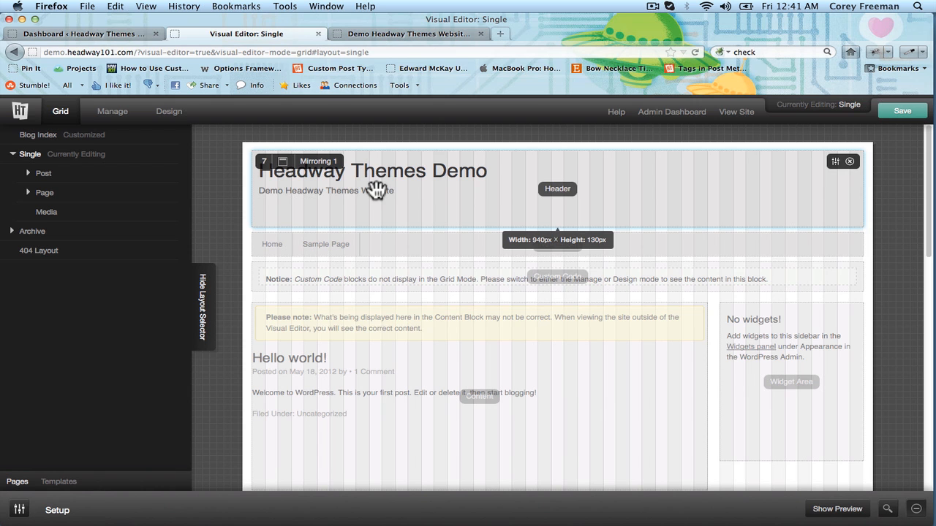
scroll(449, 212, down, 1)
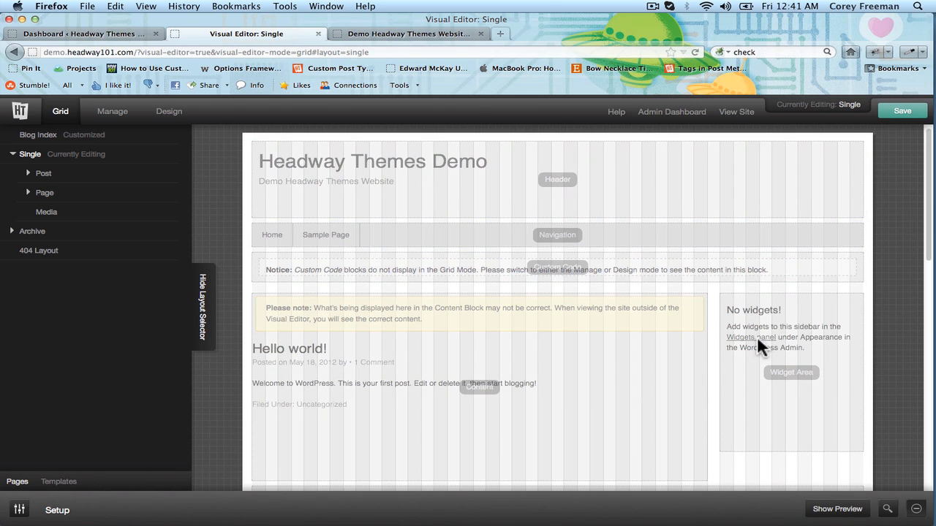
scroll(618, 336, down, 5)
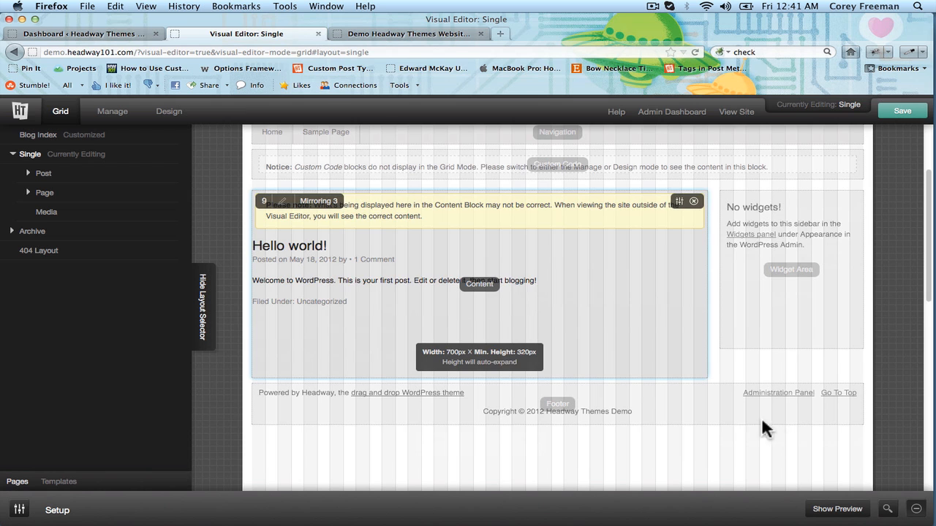
scroll(703, 299, up, 4)
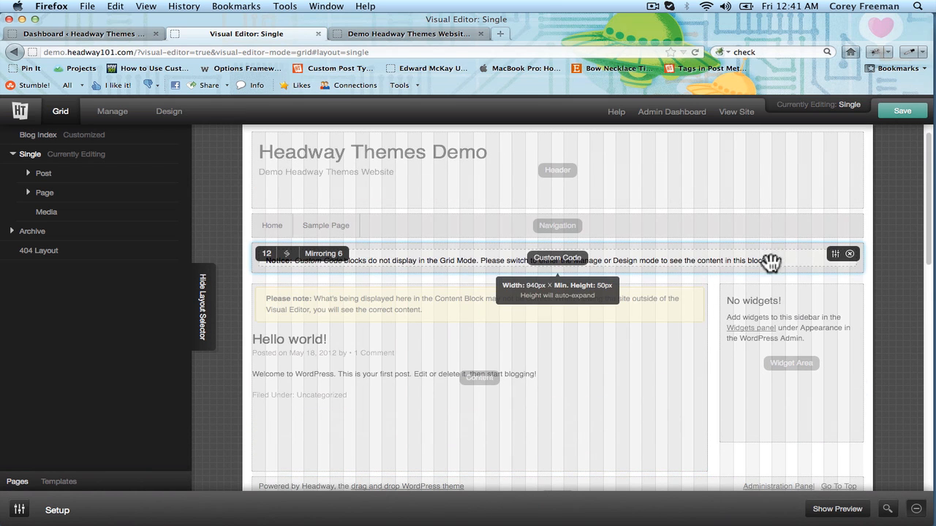
click(849, 254)
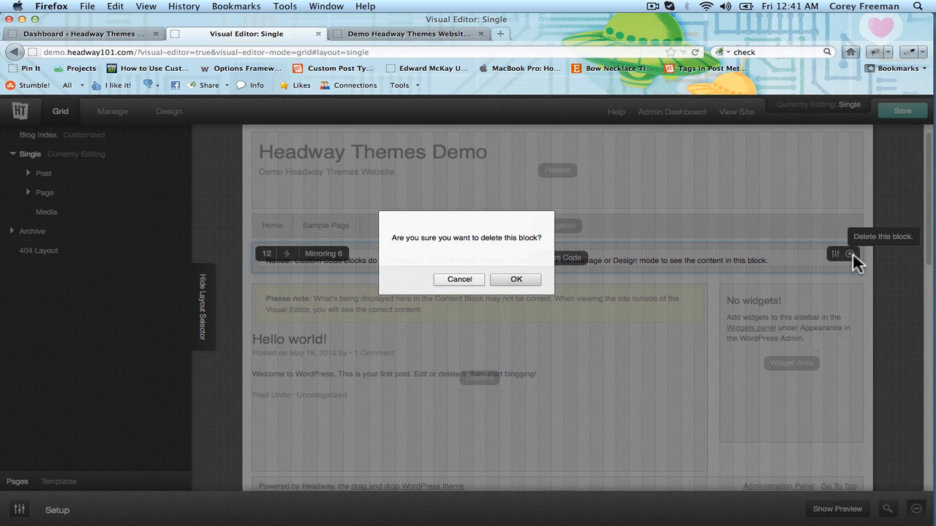
click(521, 278)
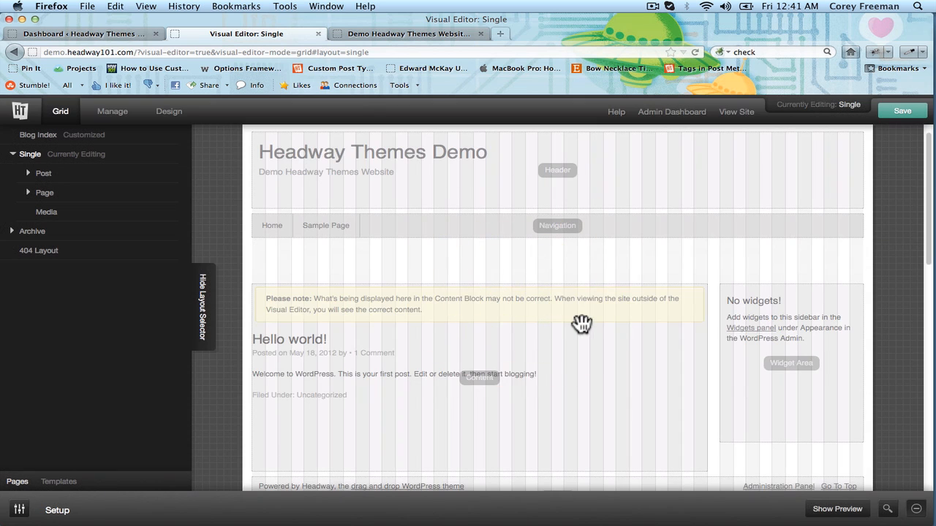
Step: Move the Content and Widget Area blocks up beneath the Navigation block and save the Single layout
drag(582, 325, 584, 297)
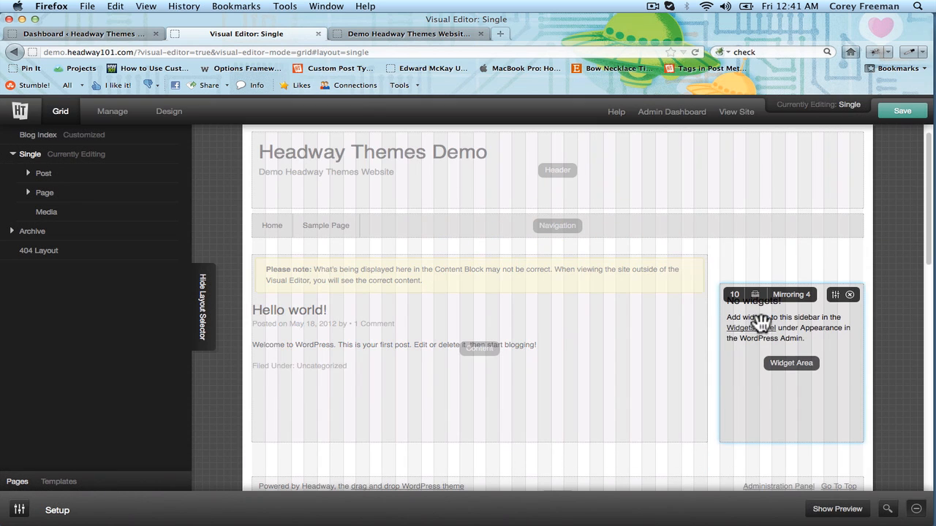
drag(760, 318, 761, 295)
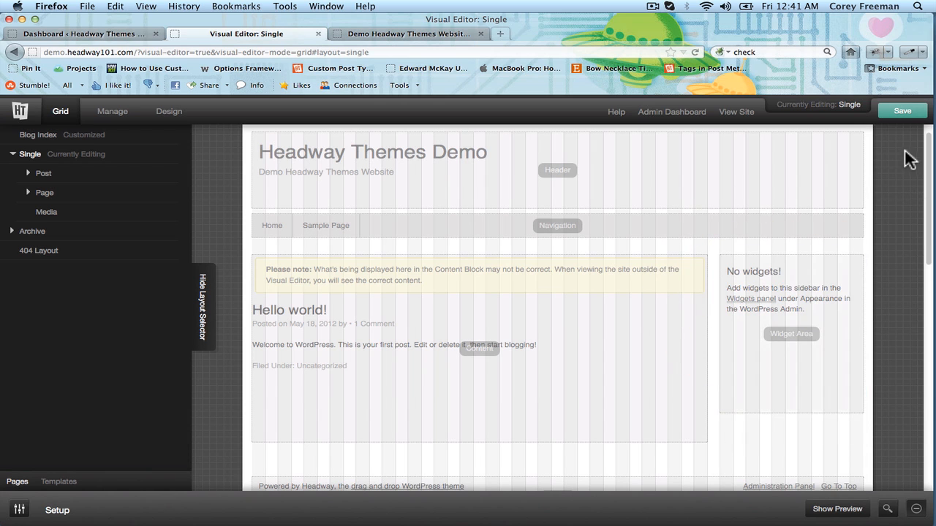
click(903, 112)
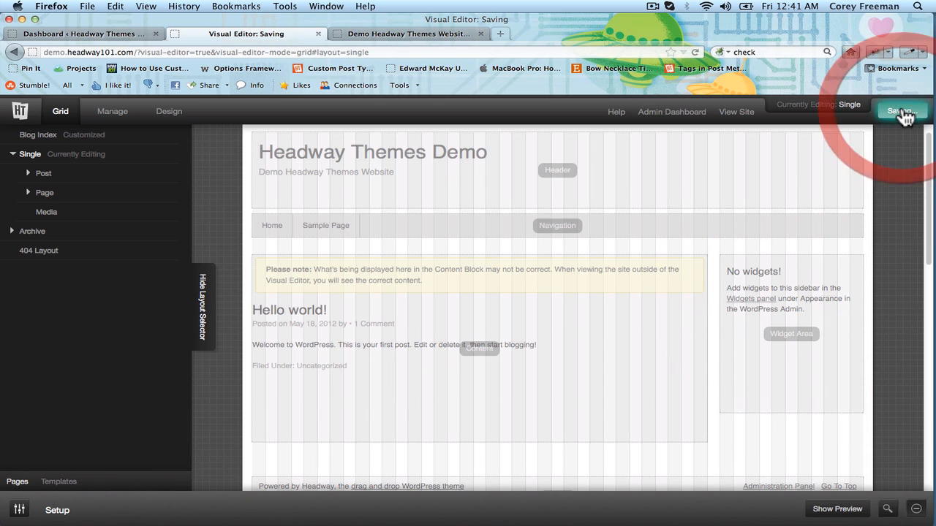
Step: Examine the Sample Page on the live site to check the saved Single layout
click(420, 35)
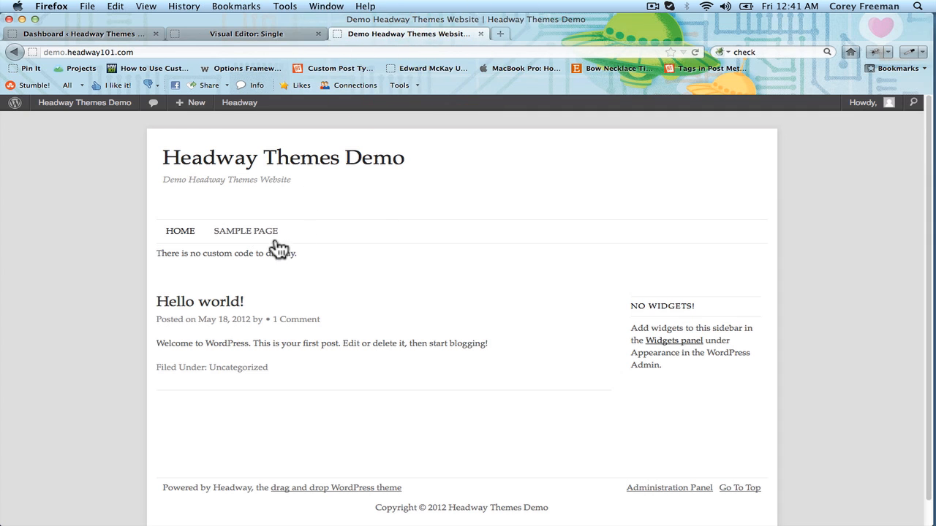
click(276, 239)
scroll(507, 223, down, 2)
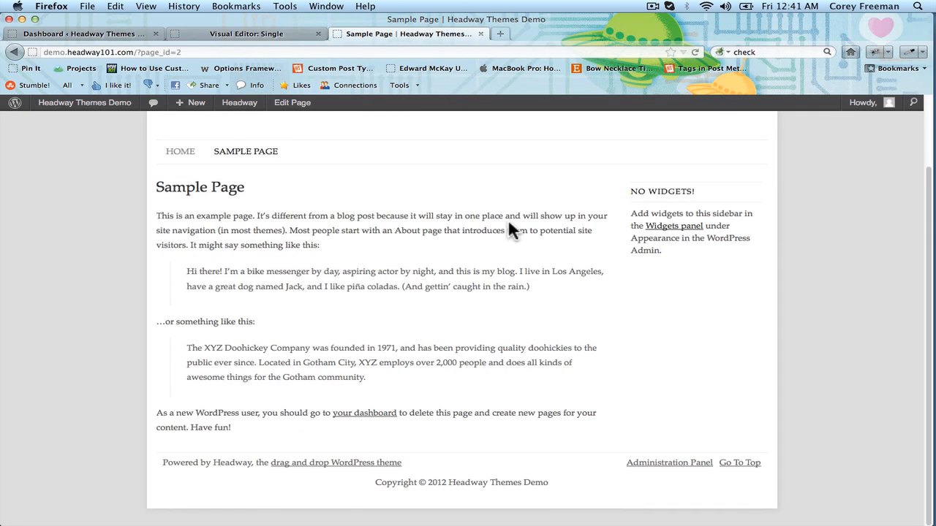
scroll(510, 228, up, 2)
scroll(590, 278, down, 2)
scroll(339, 165, up, 2)
Step: Switch the Visual Editor back to the Blog Index layout and open the Header block's options
click(273, 34)
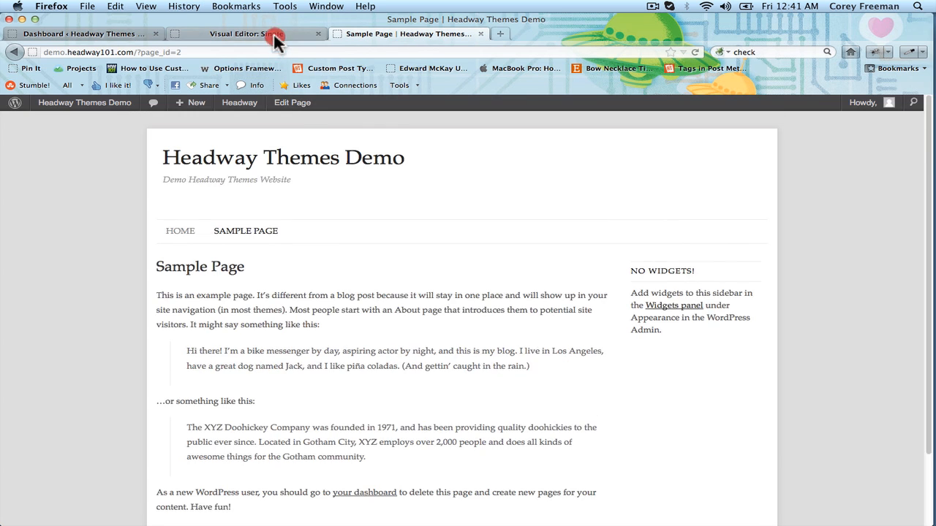
click(158, 133)
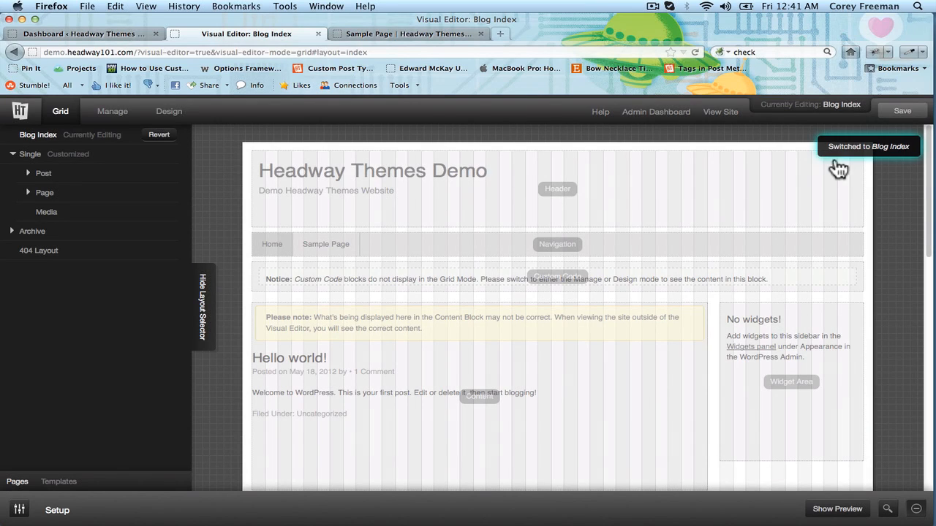
click(834, 162)
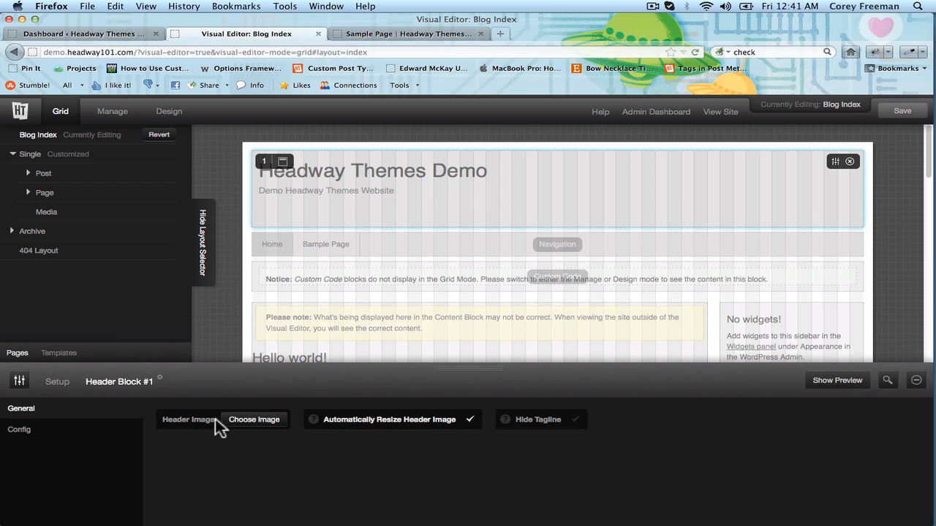
Step: Upload the image "Photo on 2011-09-22 at 15.52 #2" from the Avatars folder in Pictures for the header
click(247, 424)
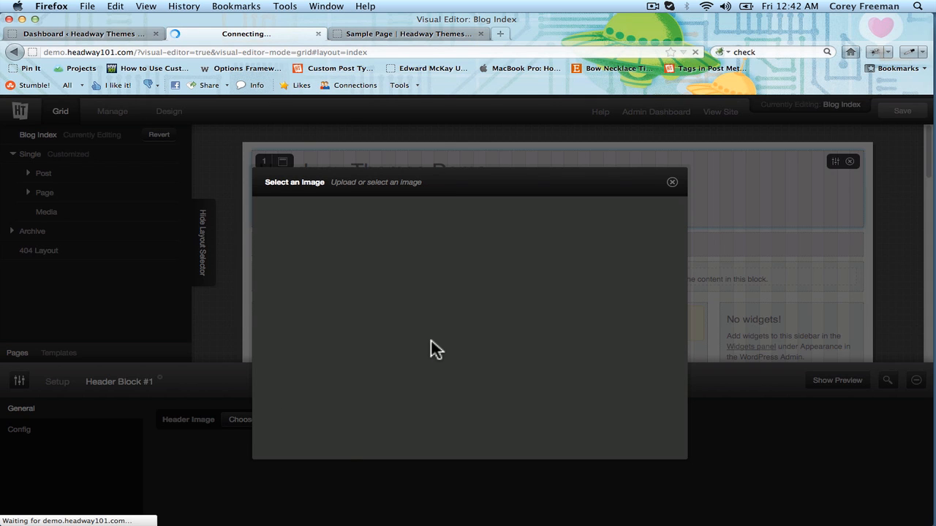
click(465, 326)
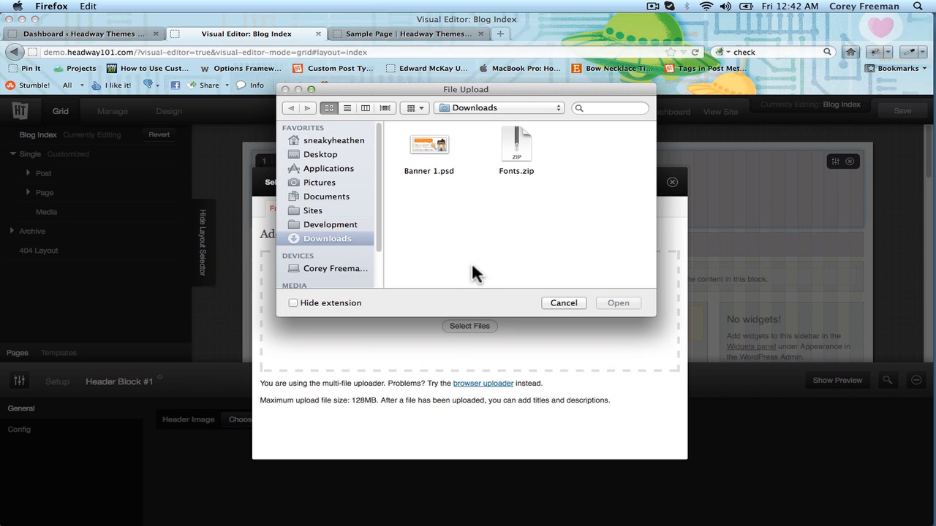
click(428, 146)
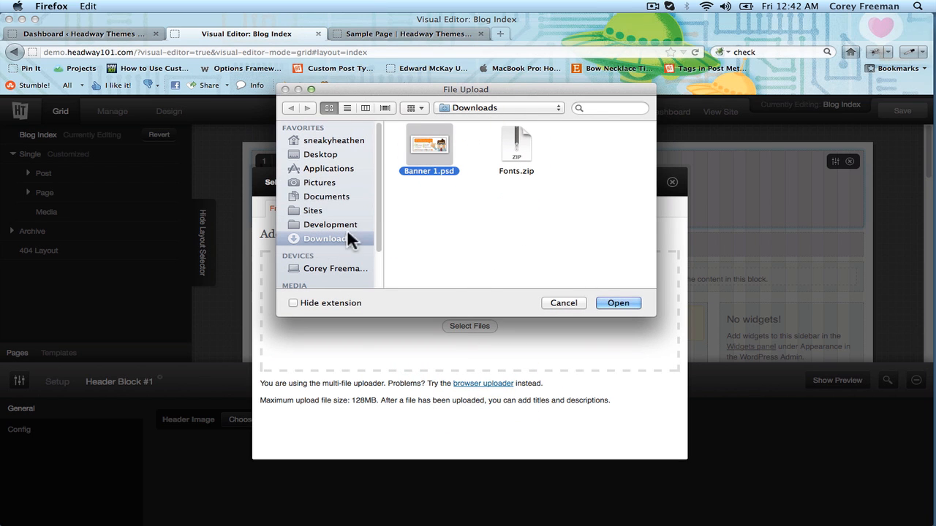
click(343, 182)
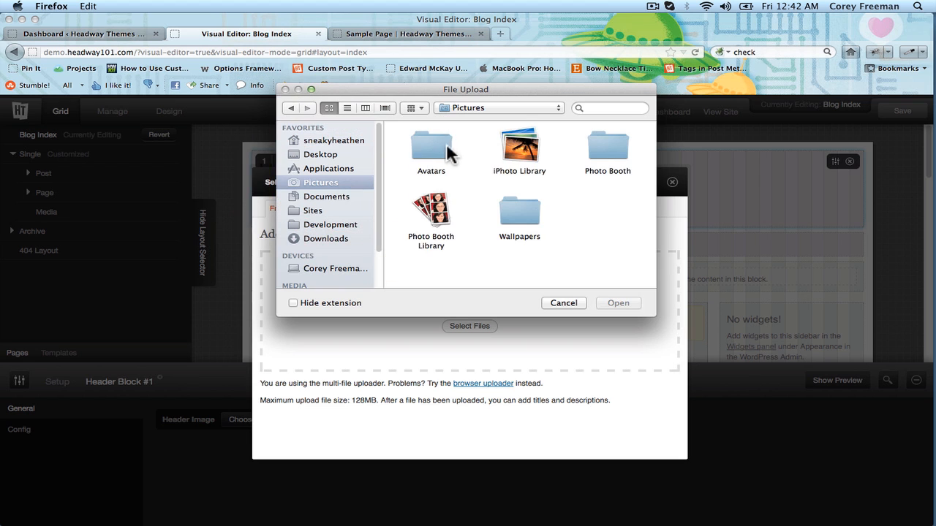
click(443, 149)
click(468, 178)
double_click(435, 147)
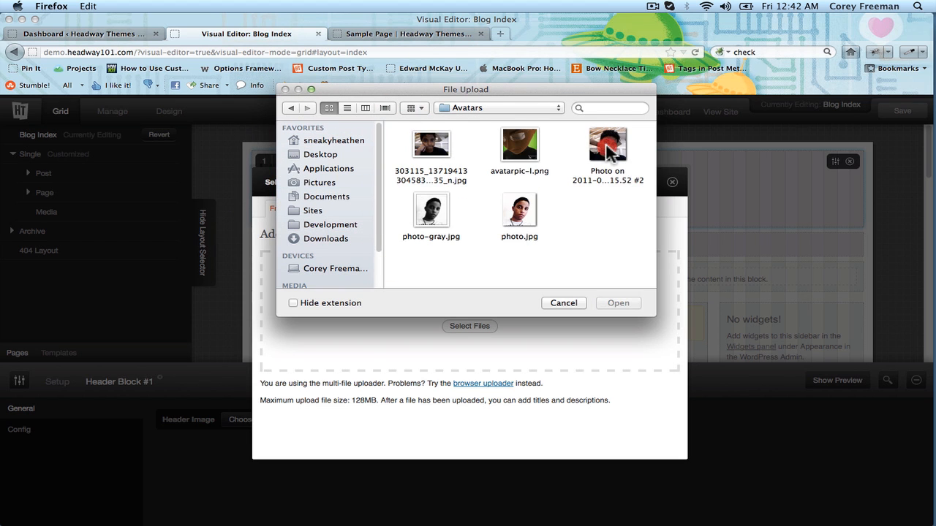
click(606, 145)
click(620, 303)
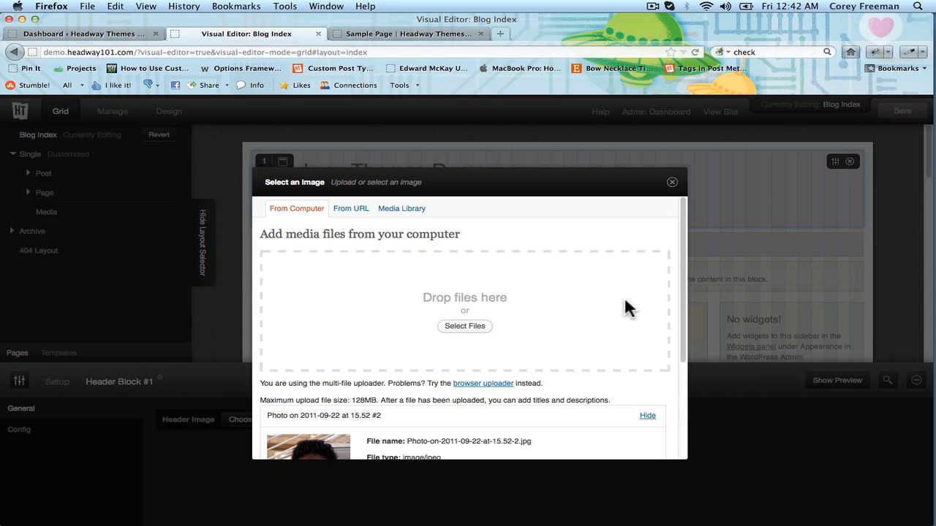
Step: Use the uploaded photo as the Header block's image and save the Blog Index layout
scroll(621, 298, down, 4)
click(384, 436)
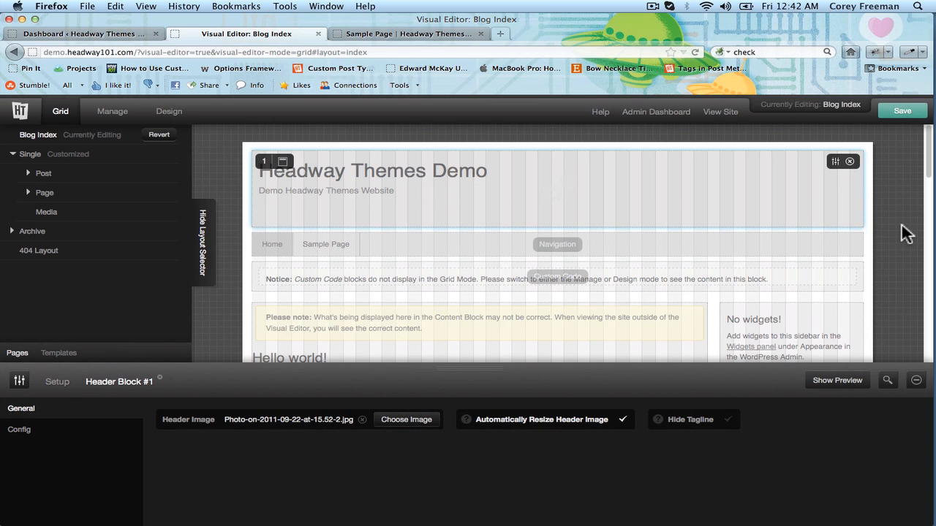
click(905, 232)
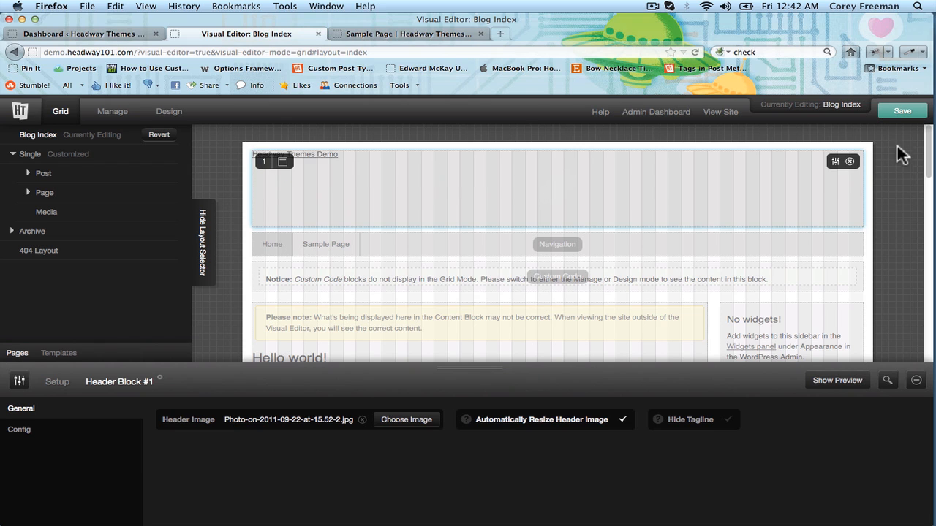
click(905, 113)
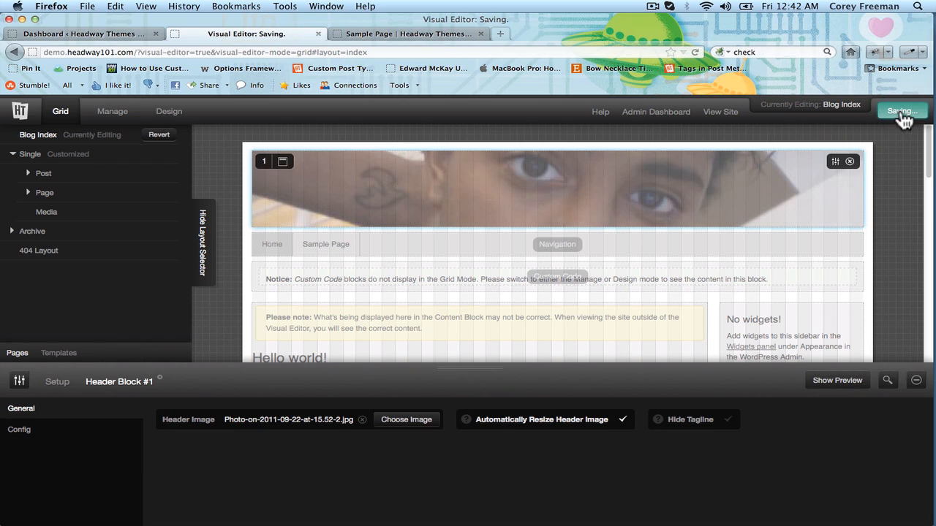
Step: Reload the live Sample Page and compare its header and layout with the home page
click(433, 34)
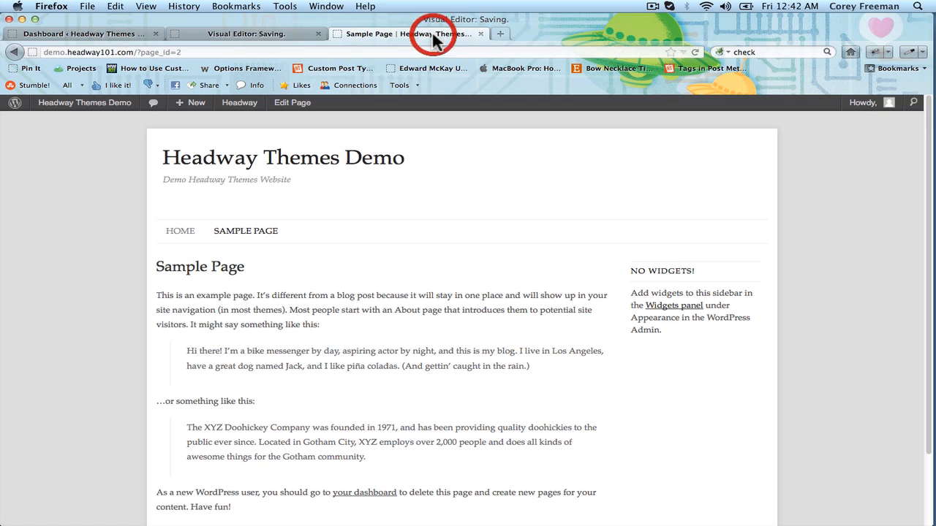
click(695, 52)
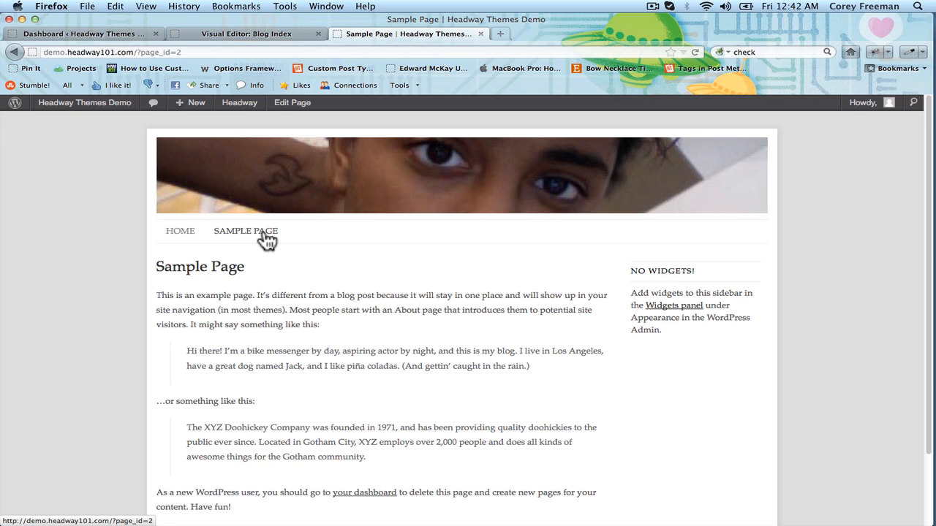
scroll(243, 253, down, 2)
scroll(244, 249, up, 2)
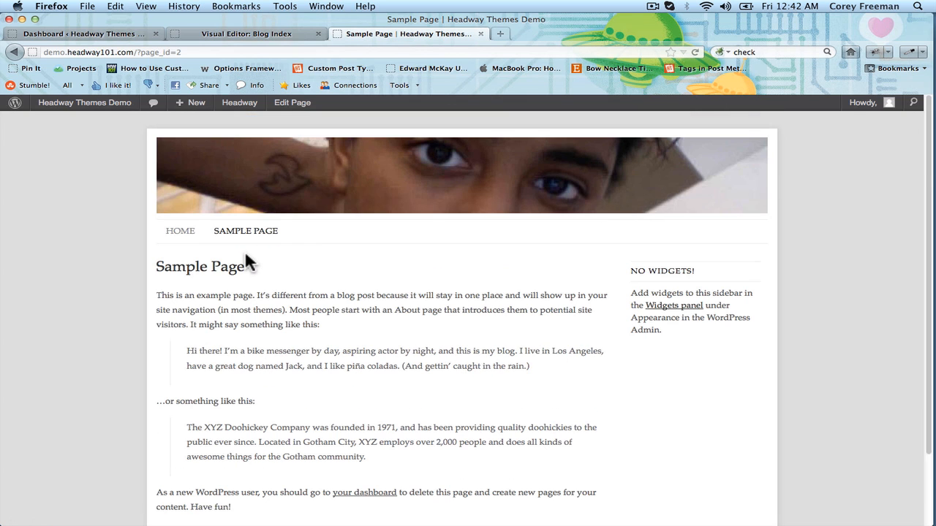
click(182, 236)
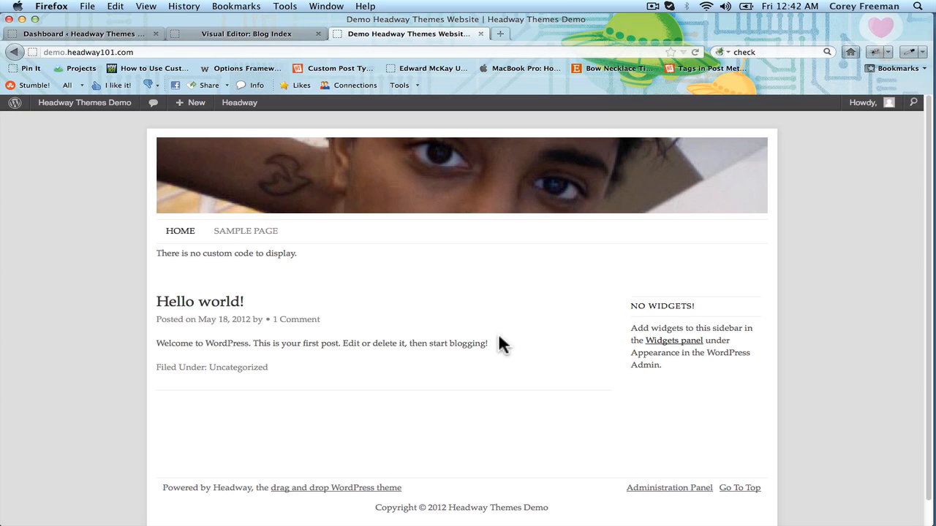
scroll(504, 329, down, 1)
scroll(505, 324, up, 1)
Step: Close the live site tab and open the Single layout for editing in the Visual Editor
click(481, 33)
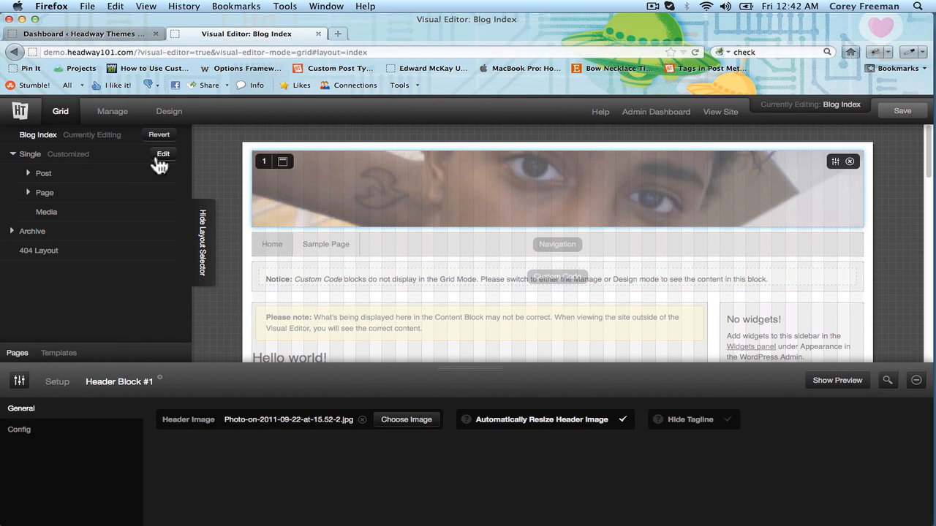
click(163, 155)
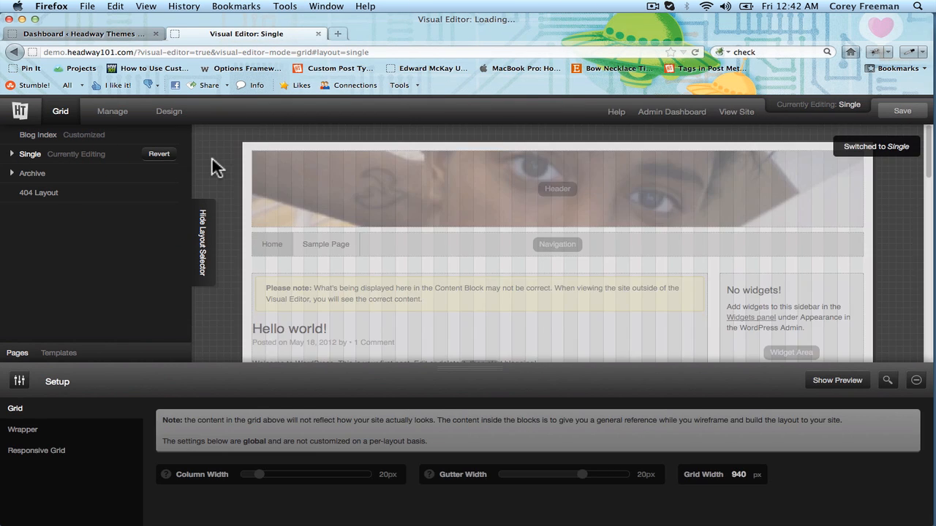
Step: Shorten the Single layout's Content block so its bottom edge lines up with the Widget Area block
scroll(219, 168, down, 2)
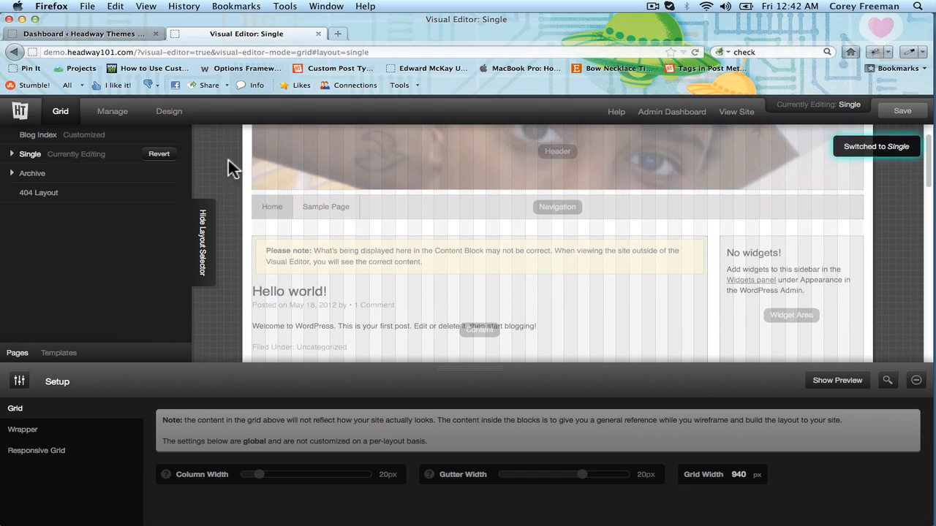
scroll(407, 194, up, 2)
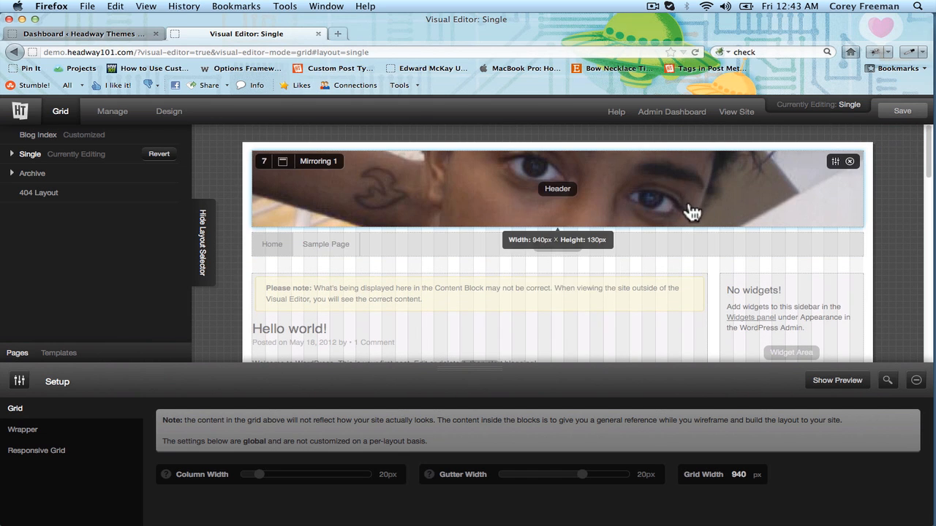
scroll(720, 244, down, 6)
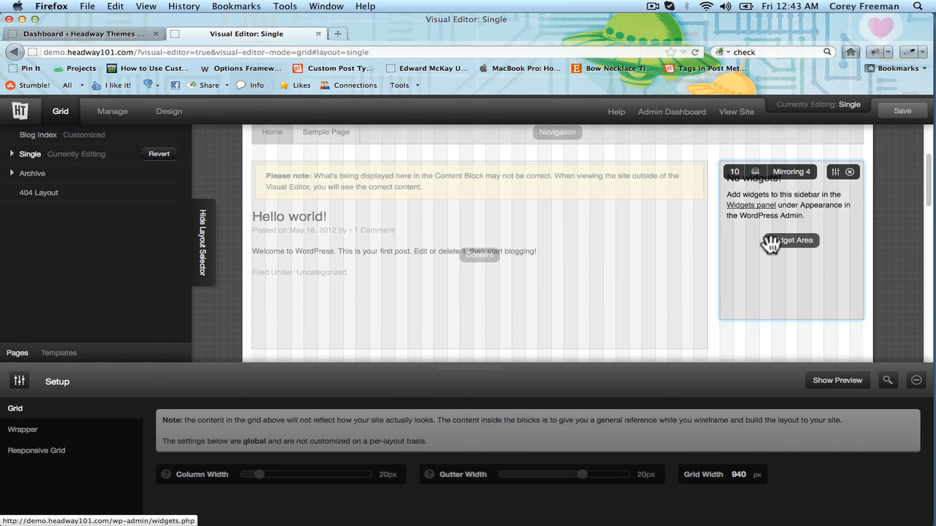
scroll(770, 245, down, 4)
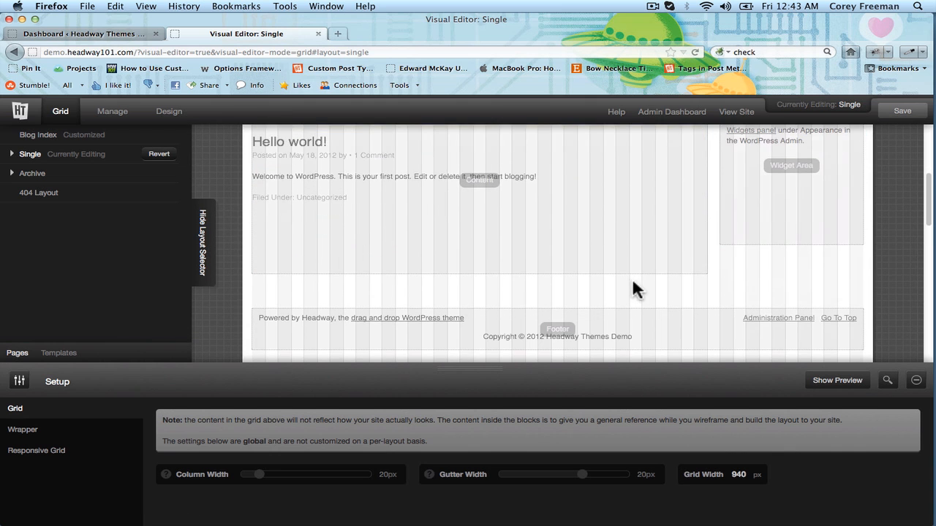
drag(626, 272, 633, 243)
Step: Add a full-width Breadcrumbs block directly above the Footer block and save the Single layout
mouse_move(254, 287)
mouse_down()
mouse_move(639, 312)
mouse_move(850, 288)
mouse_move(873, 294)
mouse_move(877, 307)
mouse_move(863, 309)
mouse_up()
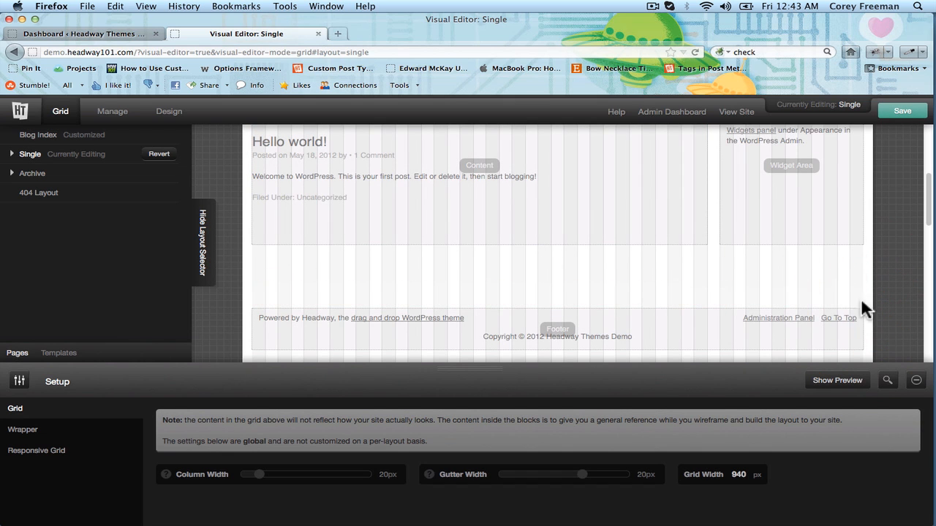
mouse_move(256, 280)
mouse_down()
mouse_move(633, 286)
mouse_move(917, 313)
mouse_move(912, 298)
mouse_move(912, 309)
mouse_up()
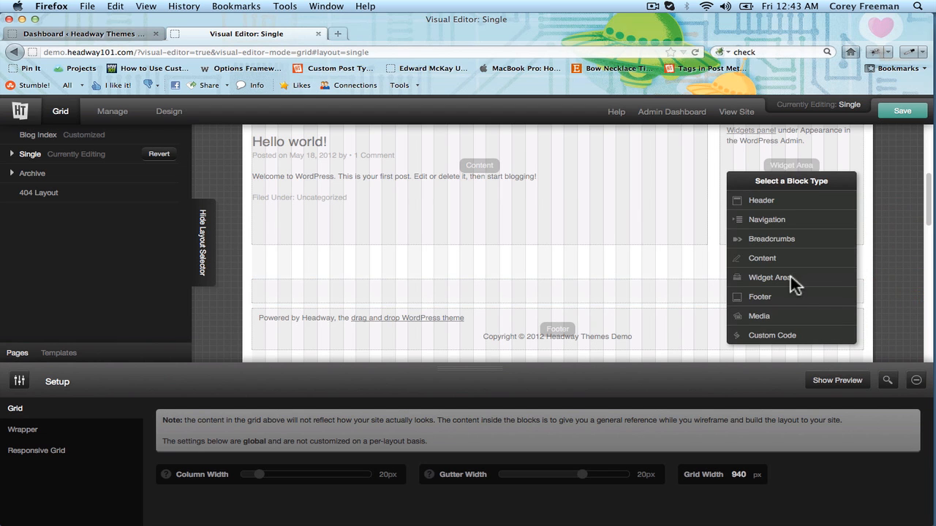
click(780, 244)
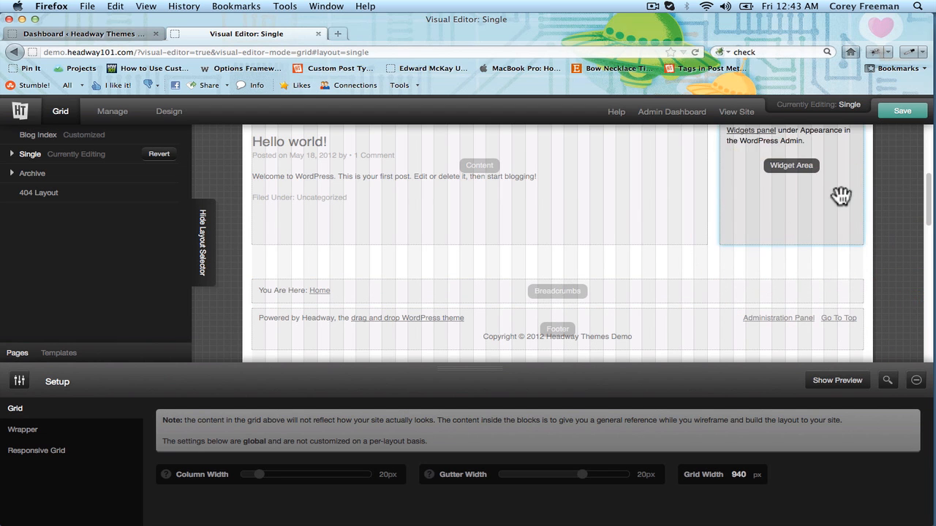
click(898, 114)
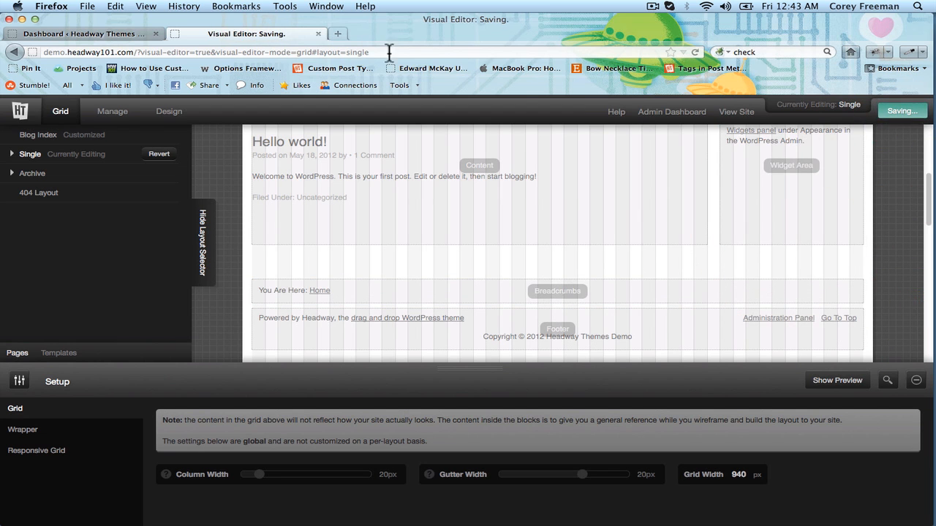
Step: View the live site and compare the Sample Page's breadcrumbs and layout with the home page
click(731, 117)
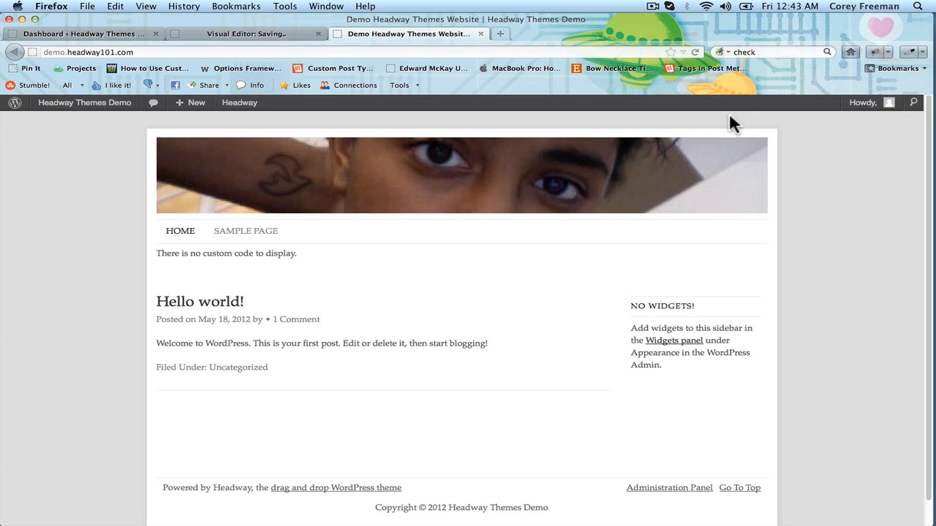
click(267, 233)
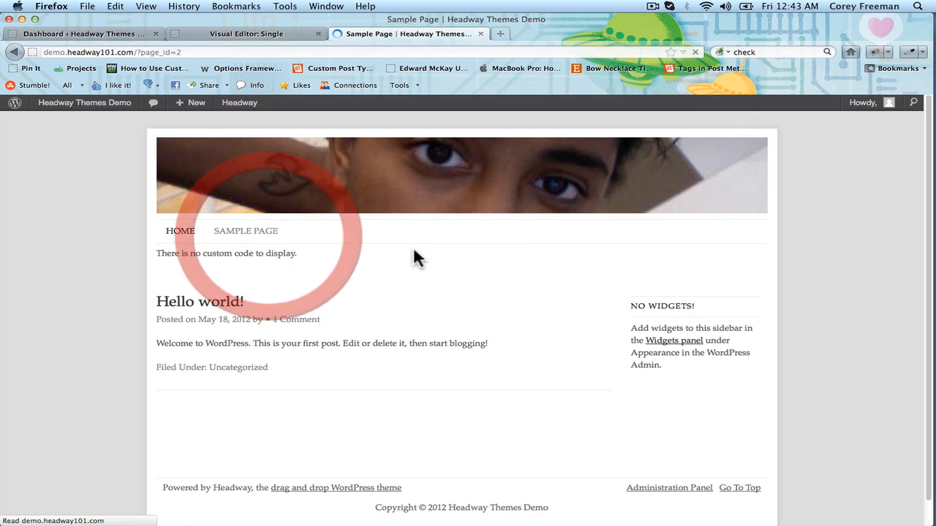
scroll(472, 267, down, 2)
scroll(471, 258, down, 1)
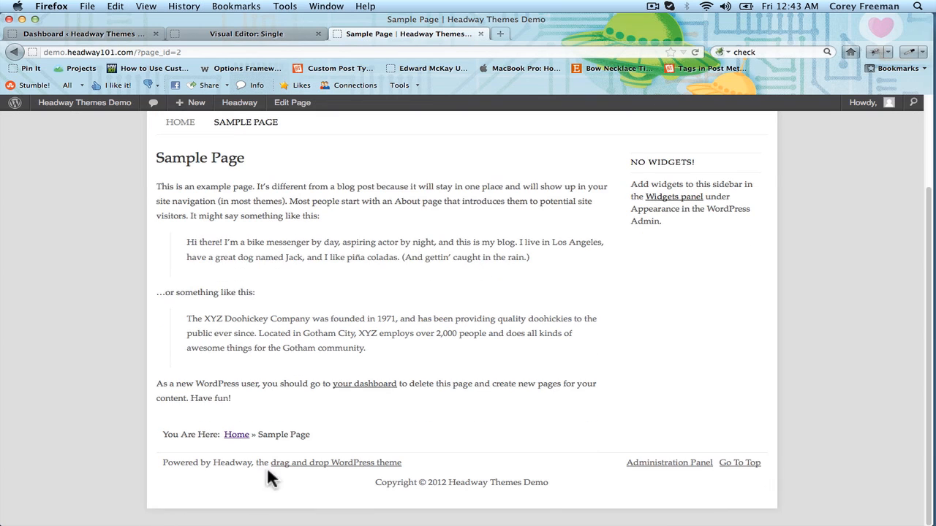
scroll(512, 438, up, 3)
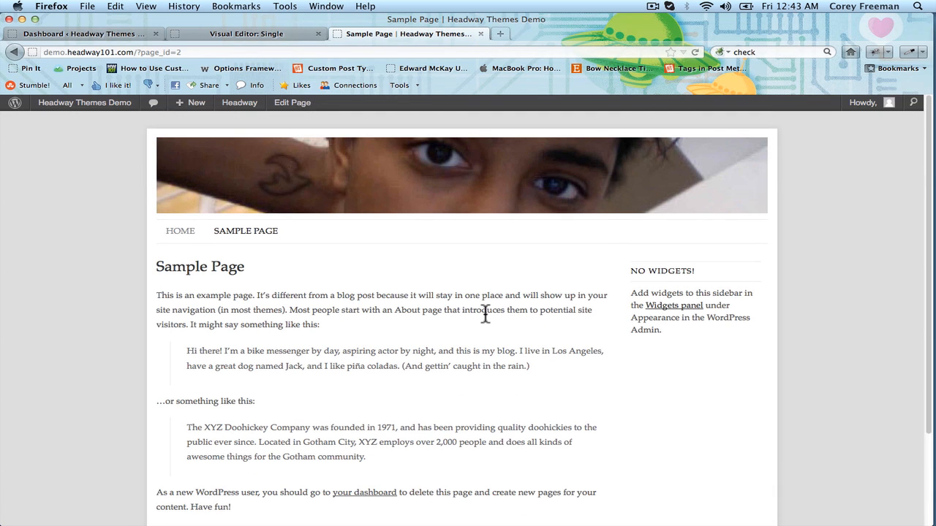
click(177, 235)
scroll(172, 238, down, 1)
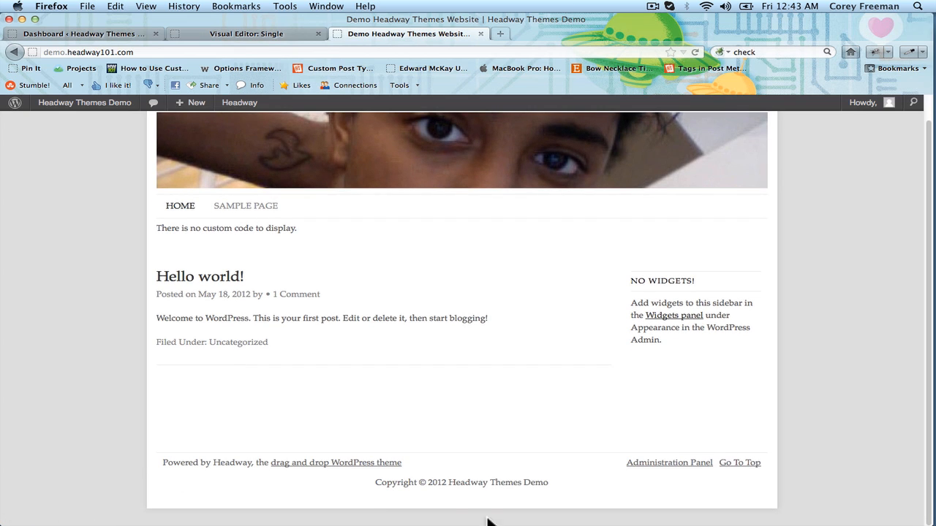
scroll(588, 425, up, 1)
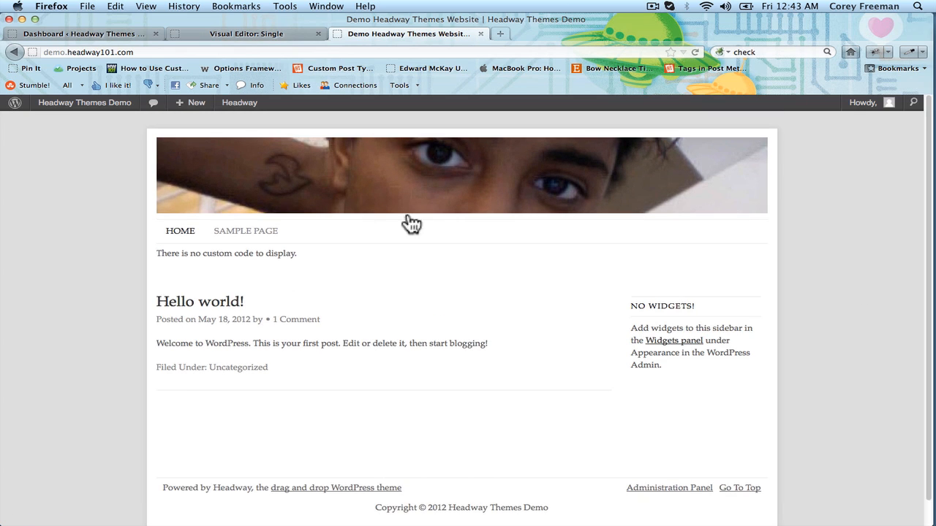
Step: Close the live site tab, reopen the live site in a fresh tab and return to the Visual Editor
click(298, 37)
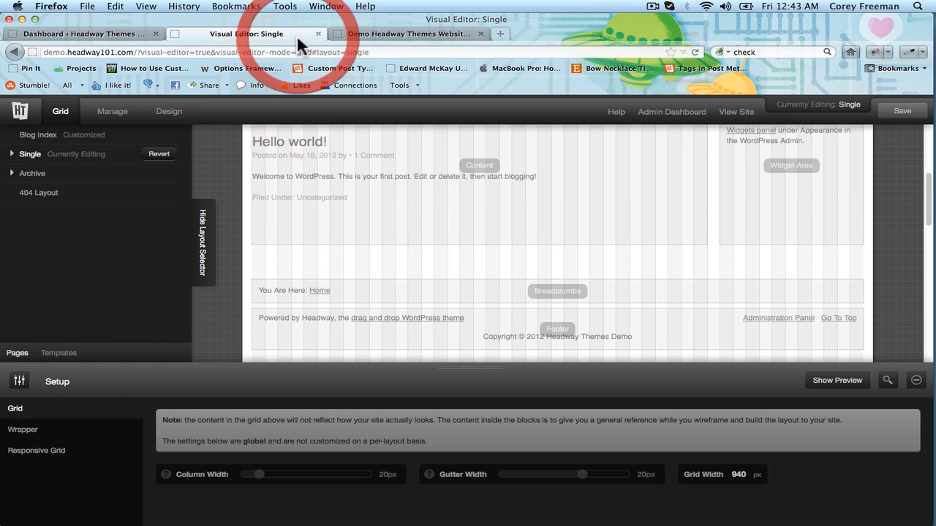
click(481, 33)
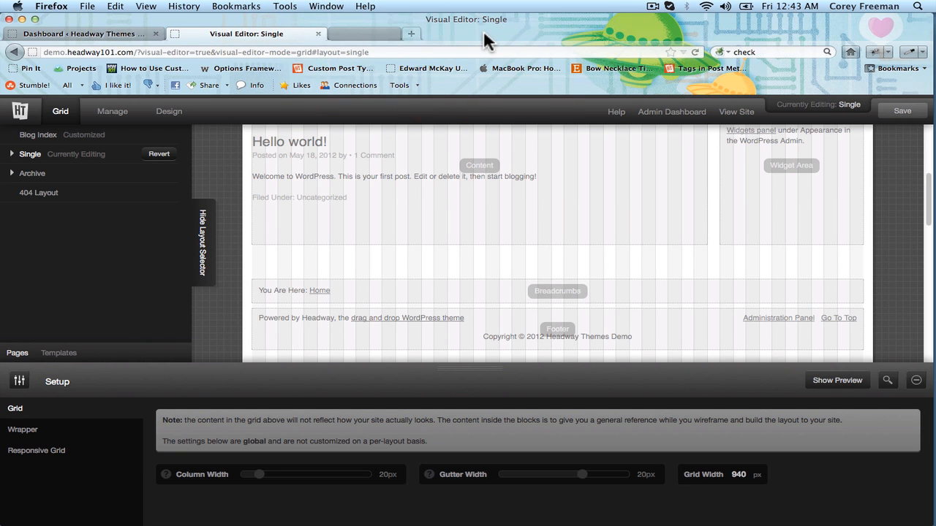
click(733, 113)
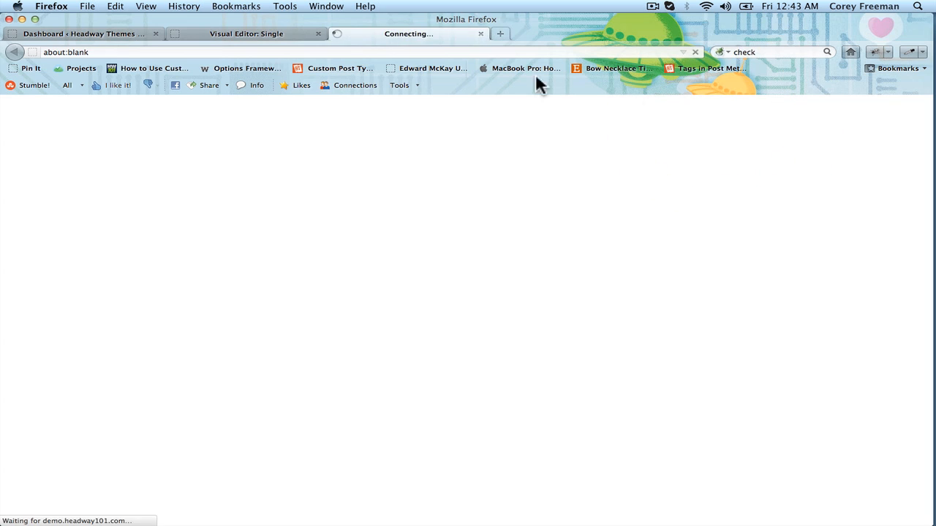
click(250, 35)
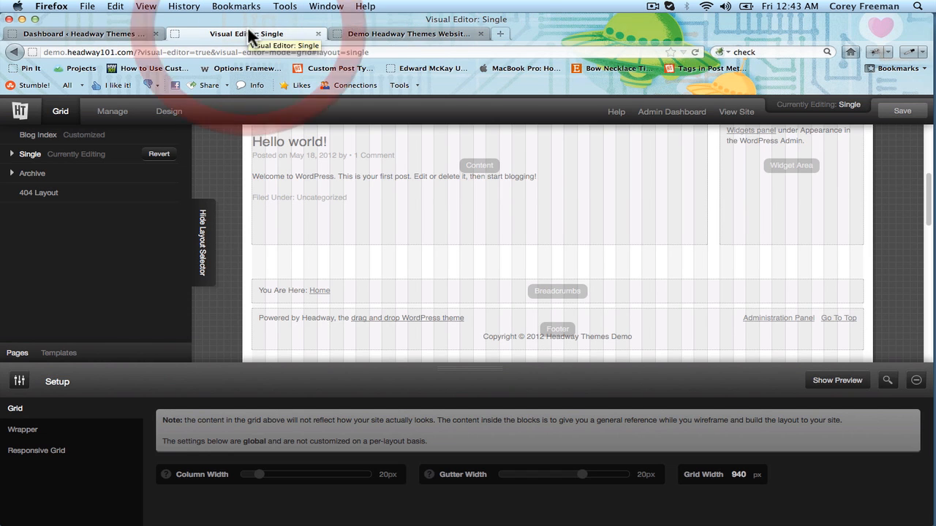
Step: Add a new layout template, open it for editing and make more room for its grid
click(69, 354)
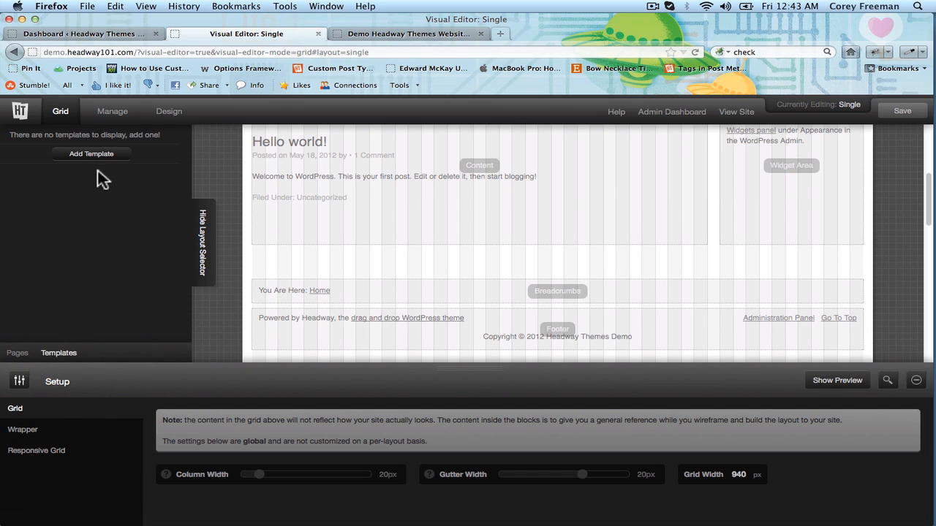
click(95, 157)
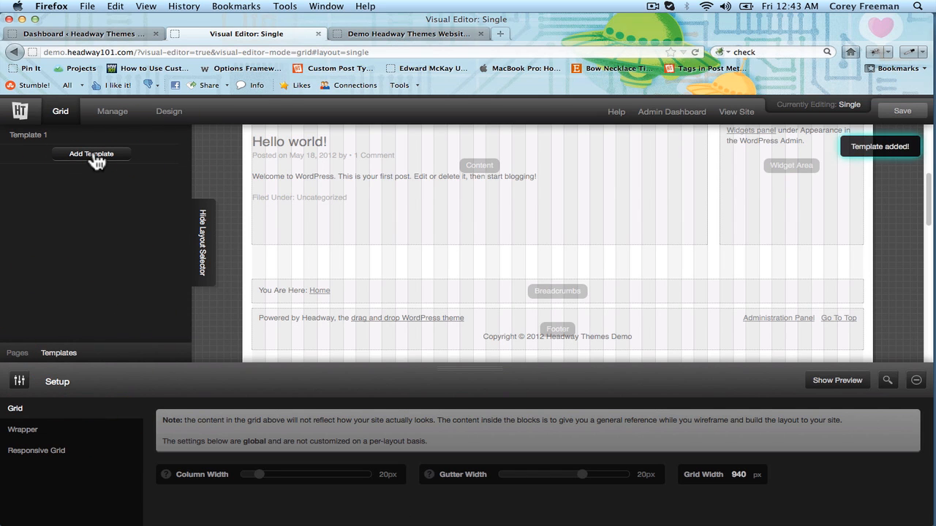
click(168, 140)
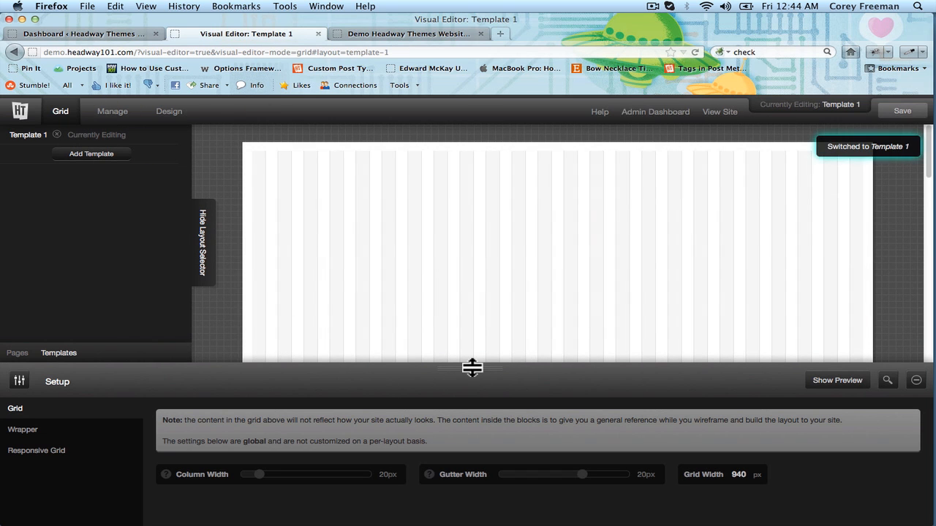
drag(472, 366, 468, 398)
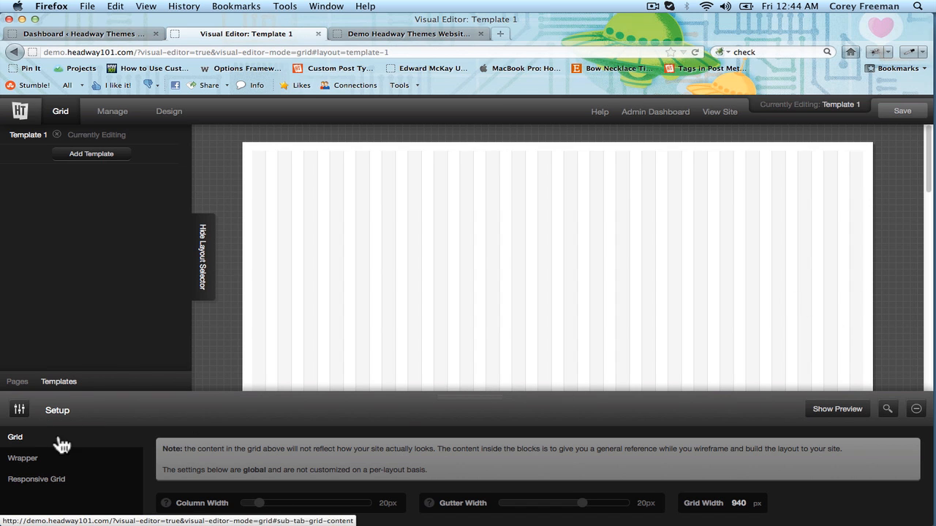
click(21, 411)
click(33, 362)
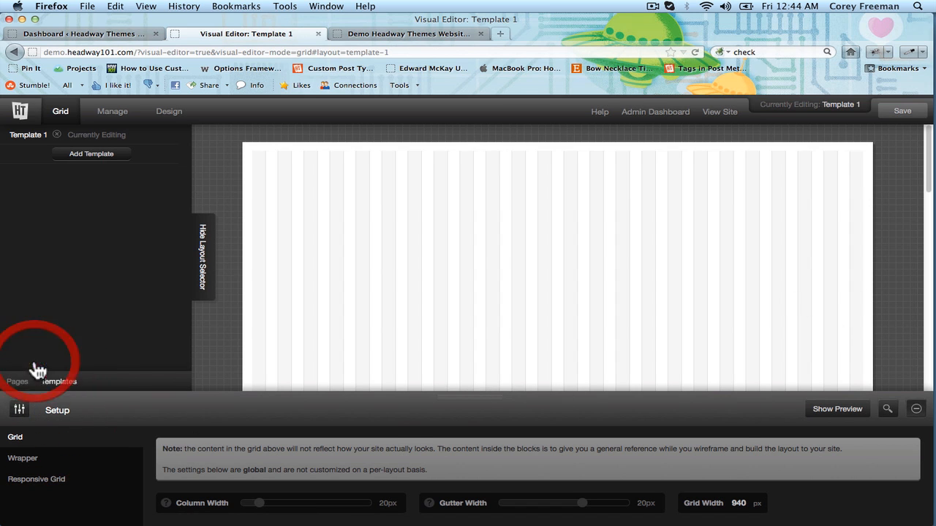
click(601, 329)
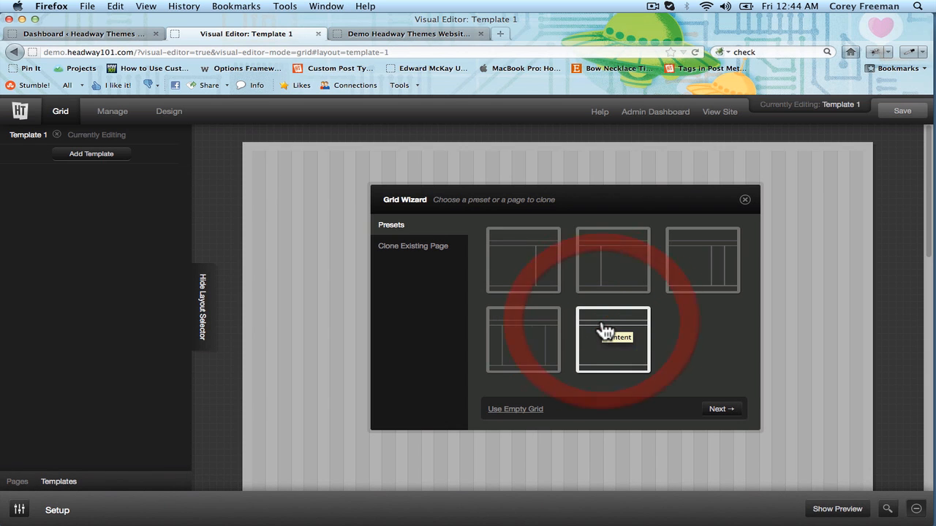
click(731, 410)
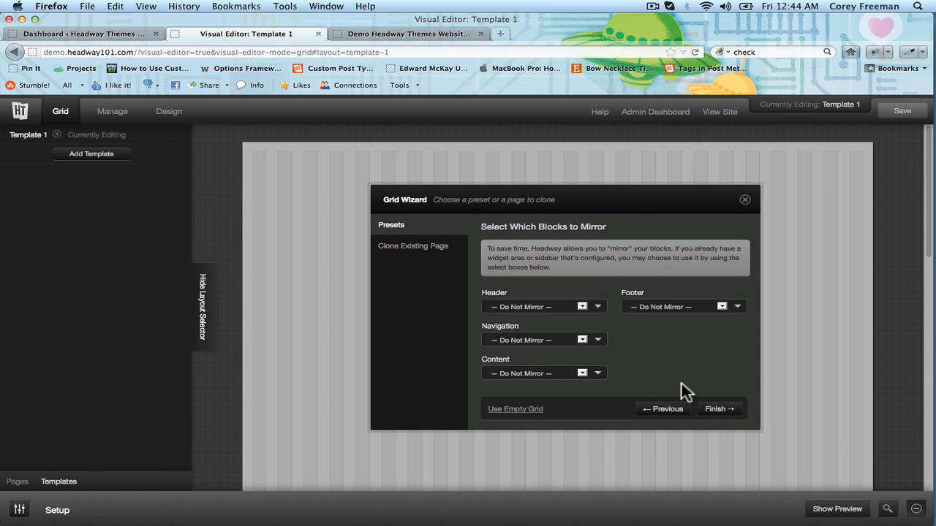
click(428, 228)
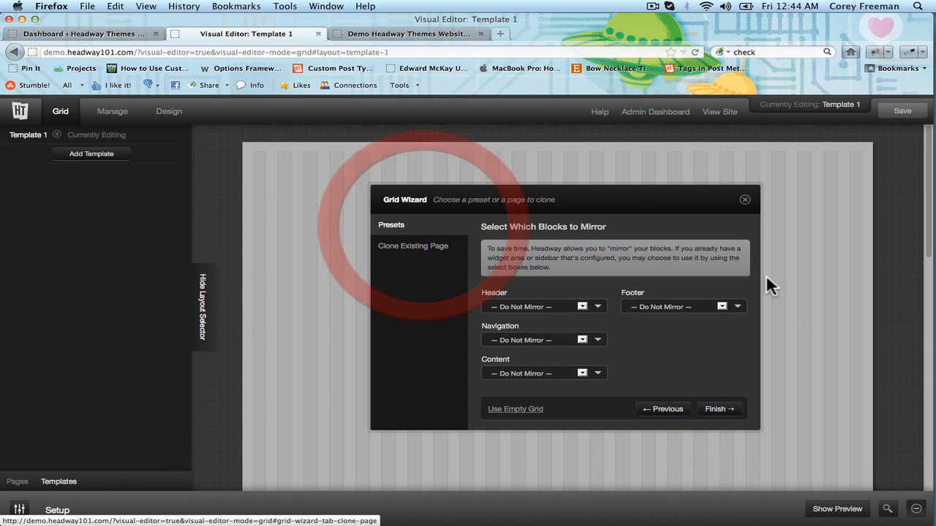
click(745, 200)
Step: Start the Grid Wizard for Template 1 with the Content-only preset without sidebars and proceed to its block mirroring options
click(19, 509)
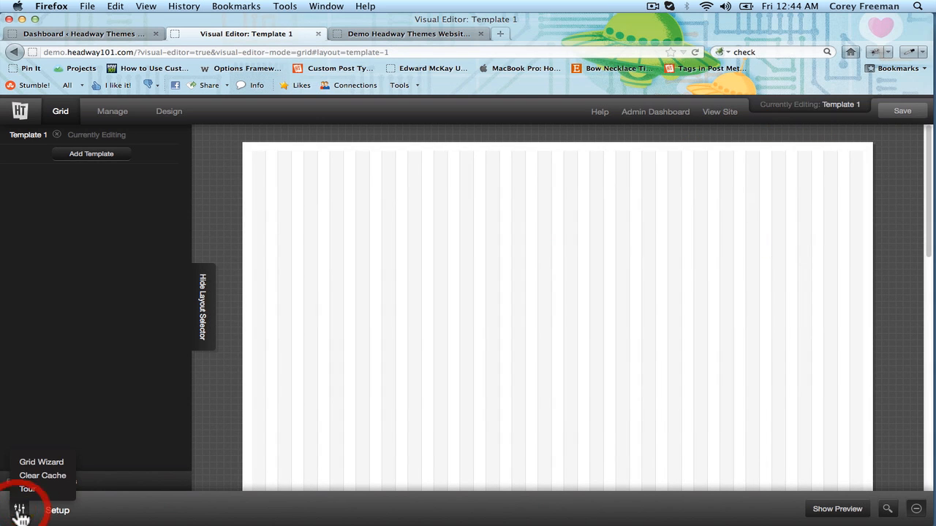
click(33, 464)
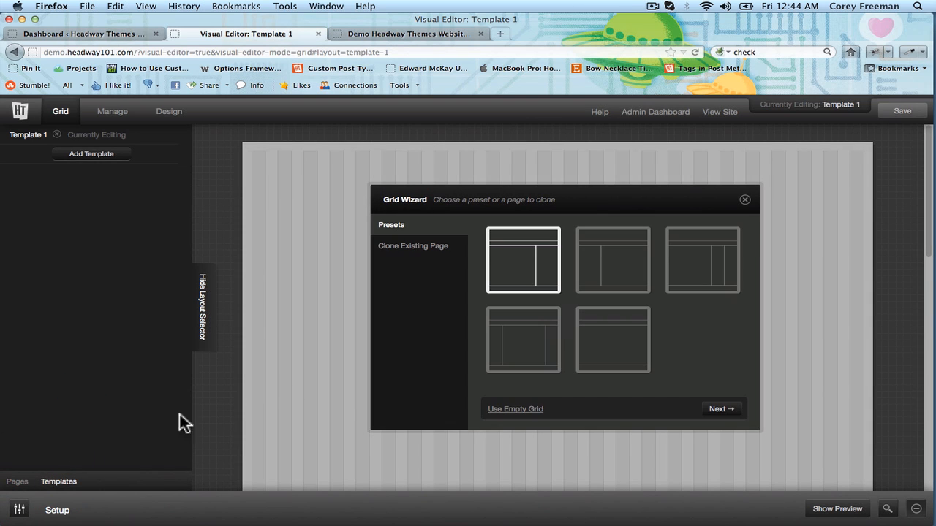
click(649, 340)
click(738, 411)
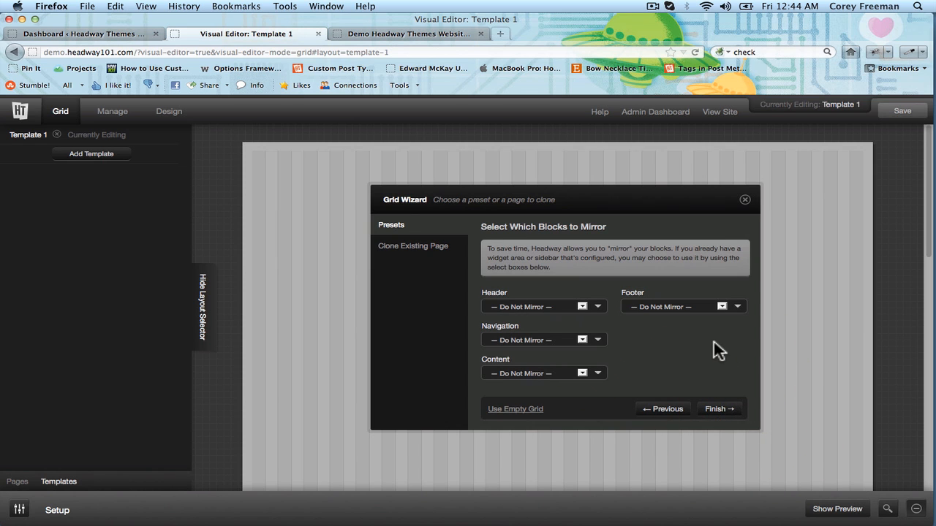
Step: Mirror the Blog Index blocks Header #1, Footer #5 and Navigation #2 in the wizard, finish it and save Template 1
click(576, 317)
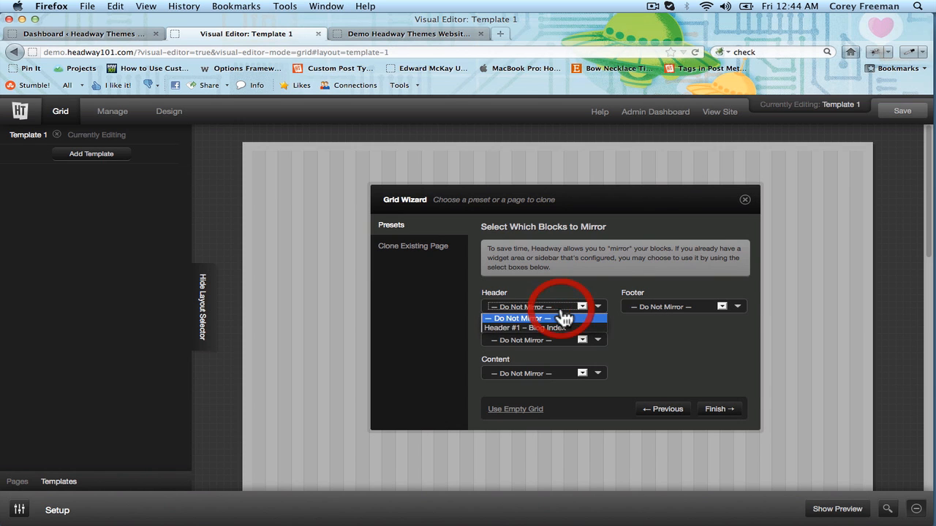
click(562, 330)
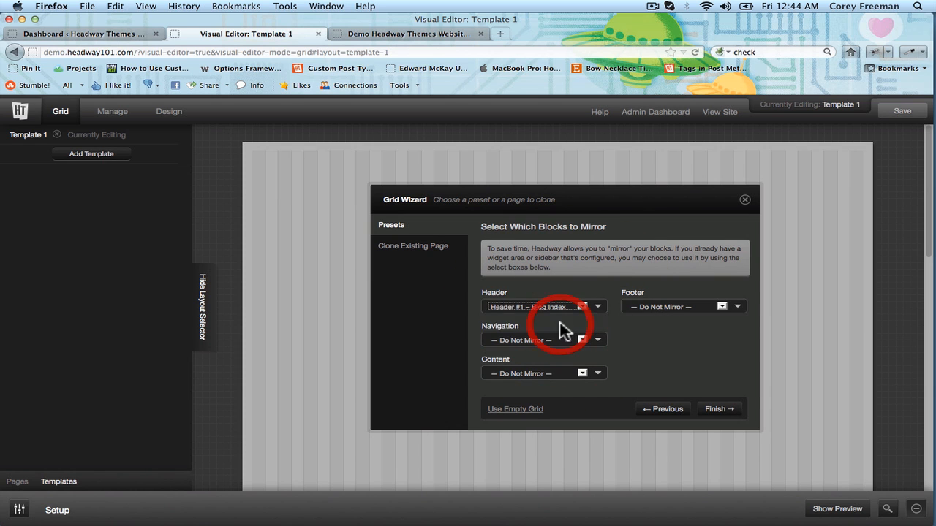
click(658, 307)
click(651, 328)
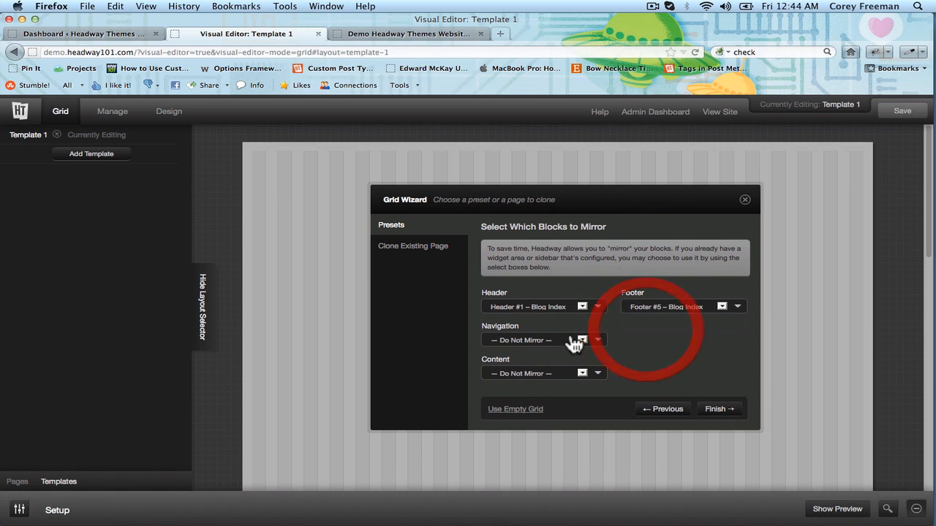
click(566, 341)
click(553, 361)
click(628, 349)
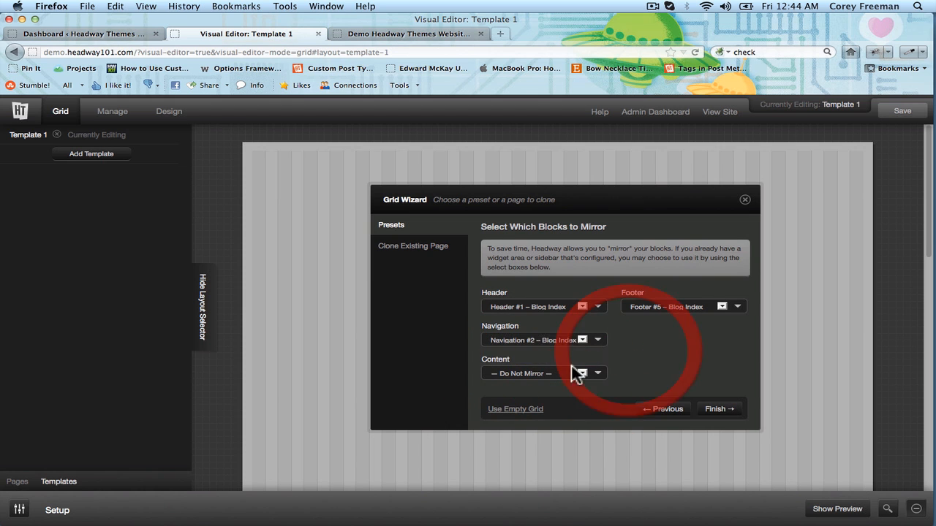
click(722, 411)
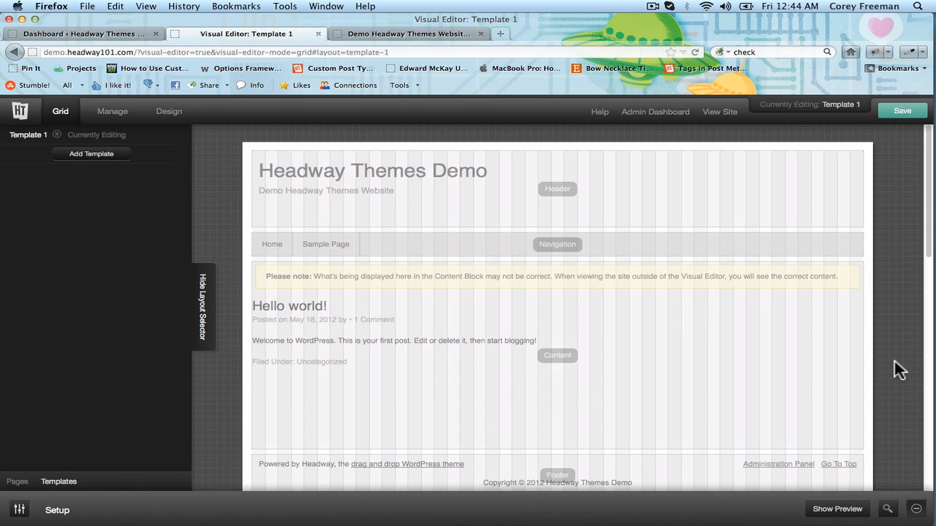
click(894, 115)
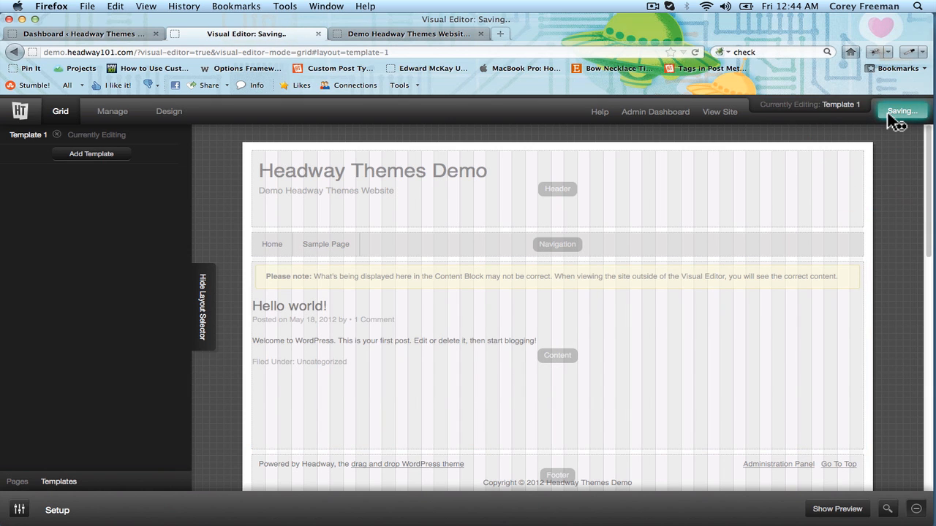
Step: Switch to the live site and look over the Sample Page and Home layouts
click(446, 33)
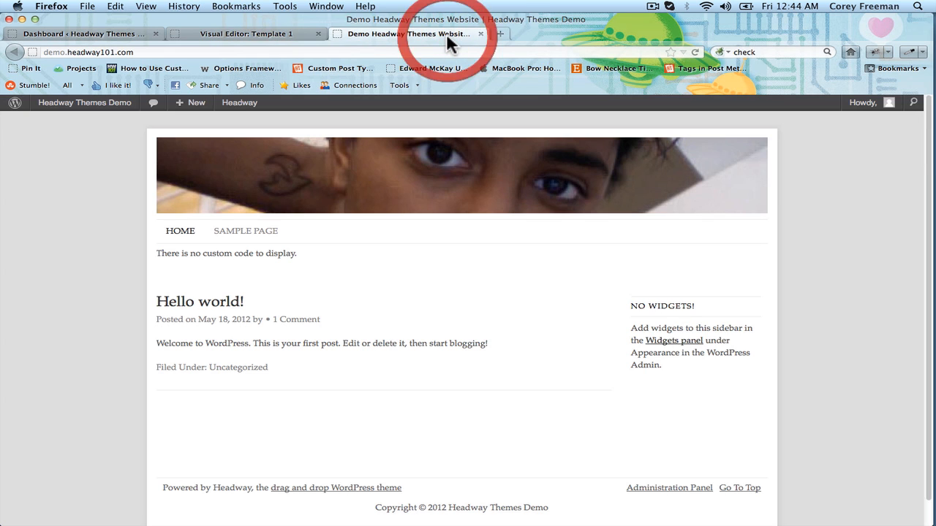
click(259, 232)
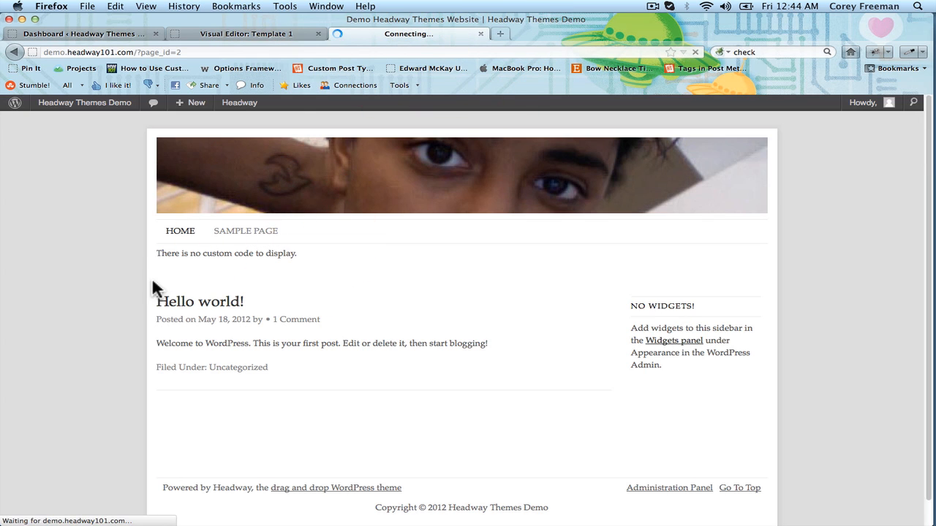
scroll(139, 285, down, 2)
scroll(136, 288, down, 4)
scroll(136, 288, up, 5)
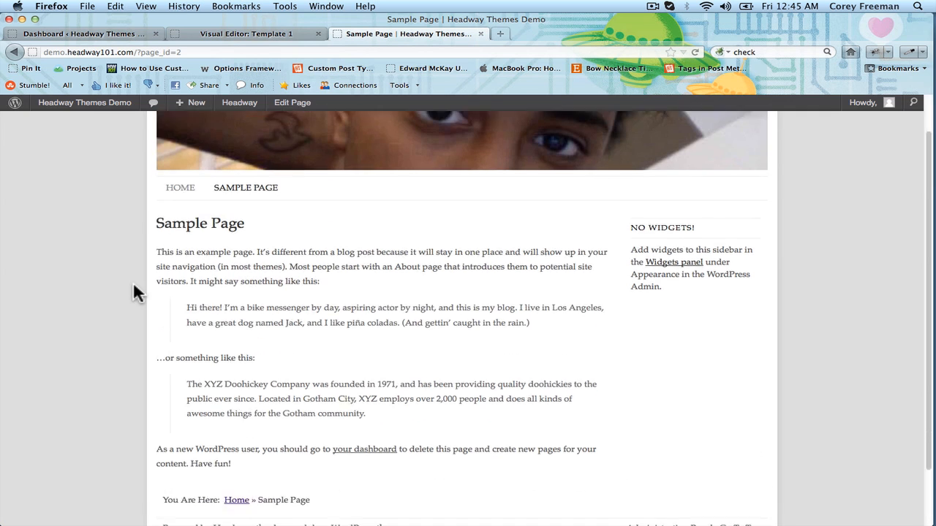
click(178, 232)
scroll(144, 285, down, 2)
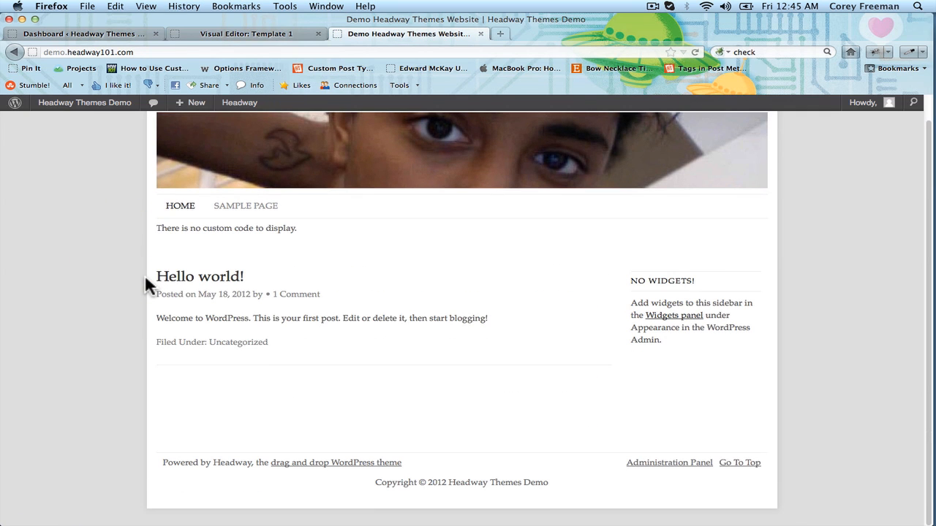
scroll(145, 282, up, 2)
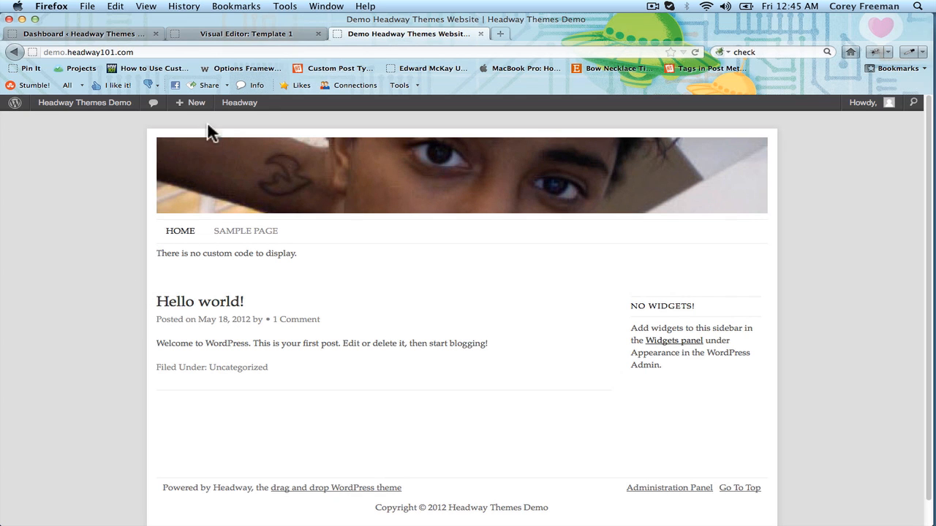
Step: Create and publish a new page titled "Template Page" with the text "This is our template page!" and view it on the live site
mouse_move(199, 110)
click(191, 168)
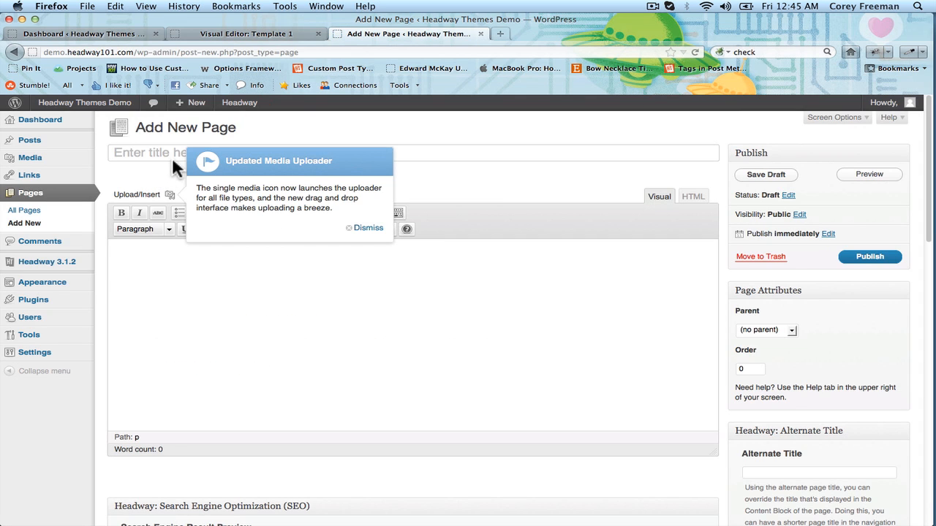
click(362, 223)
click(293, 153)
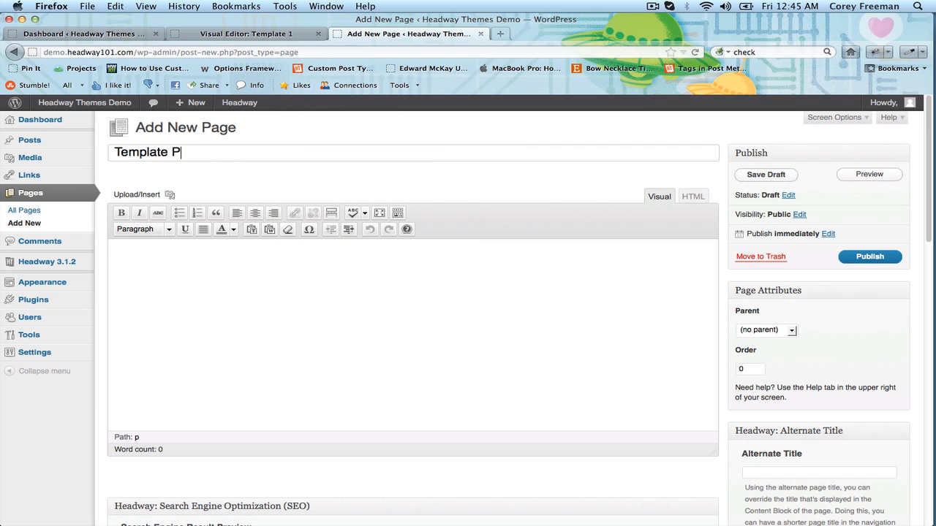
click(243, 325)
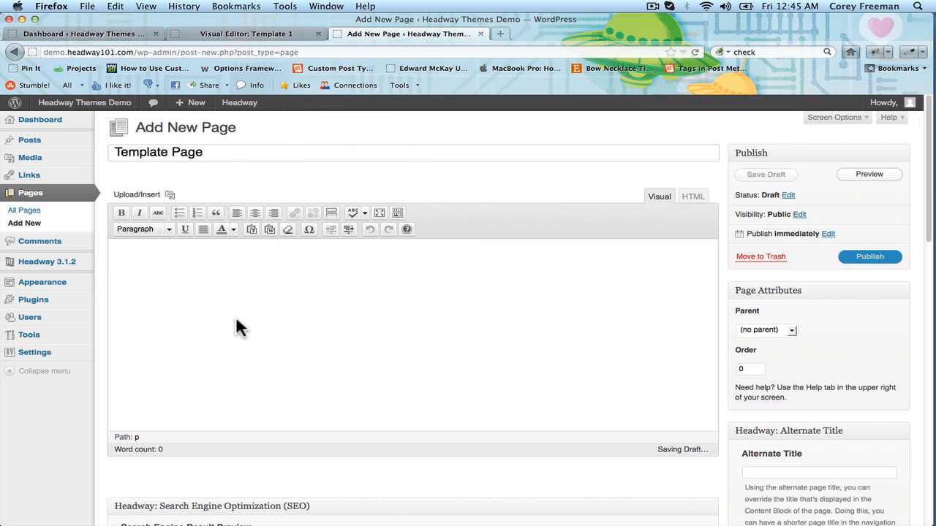
text(This is our template page!)
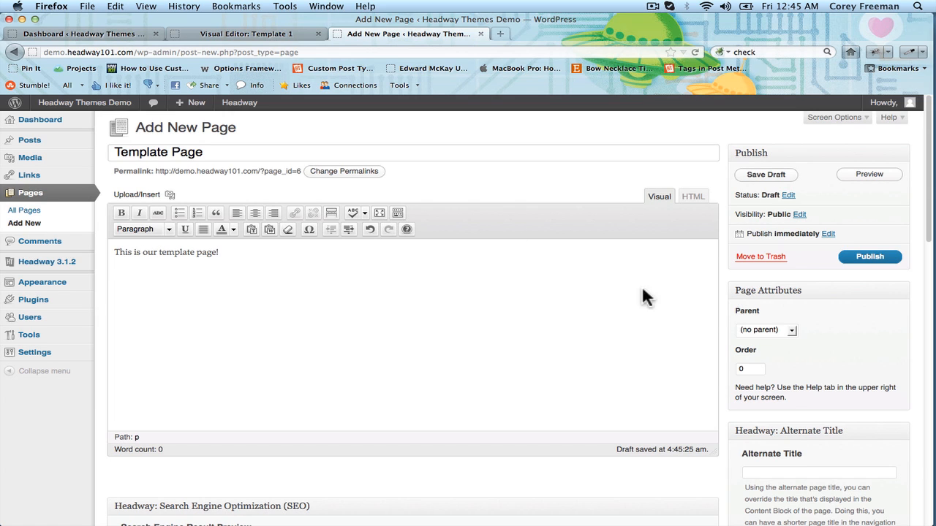
click(853, 262)
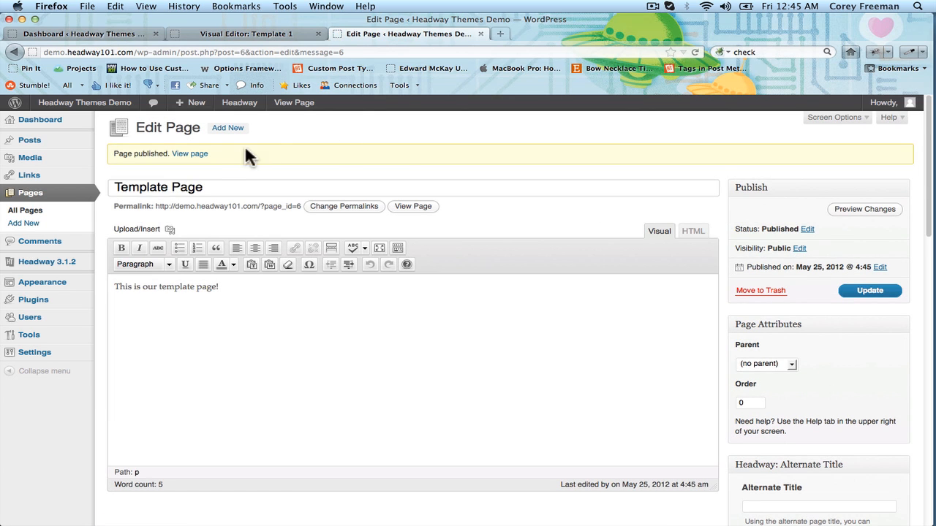
click(193, 154)
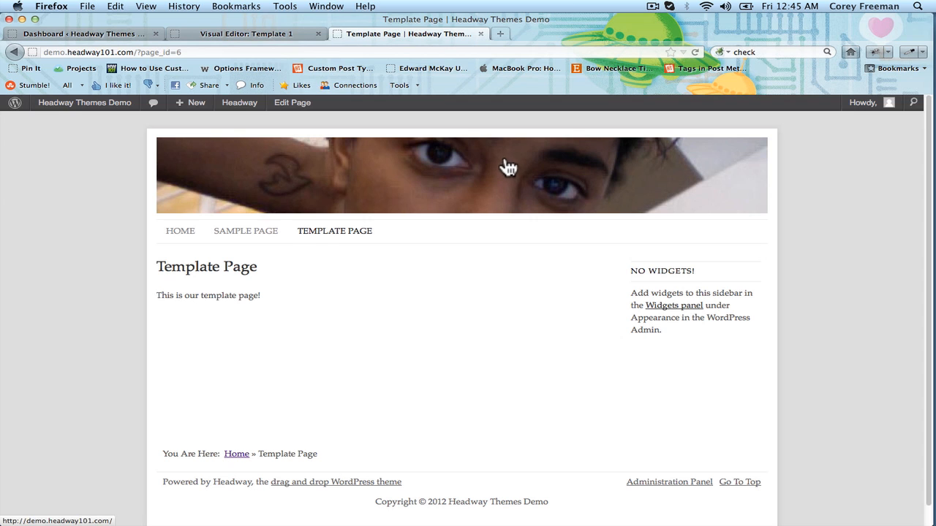
Step: Close the old Visual Editor tab and open the Visual Editor in Grid mode for the new Template Page
click(319, 34)
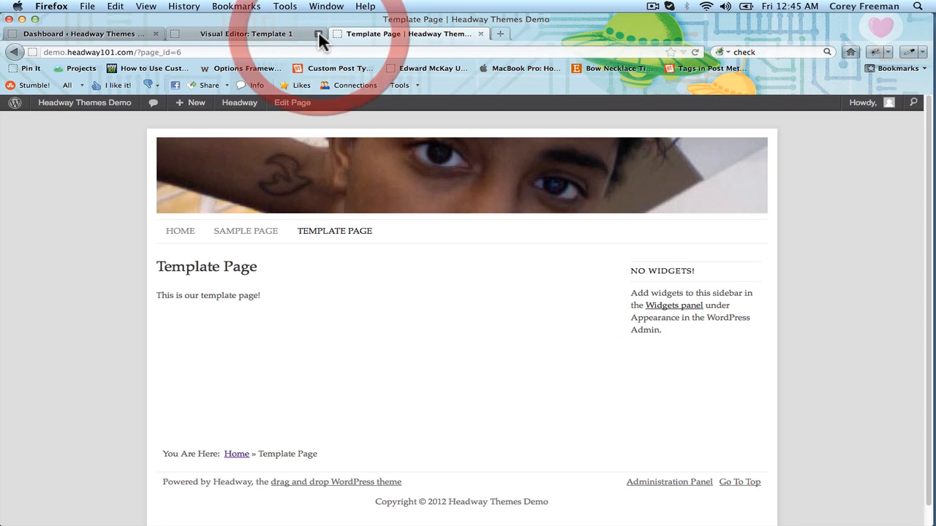
mouse_move(251, 115)
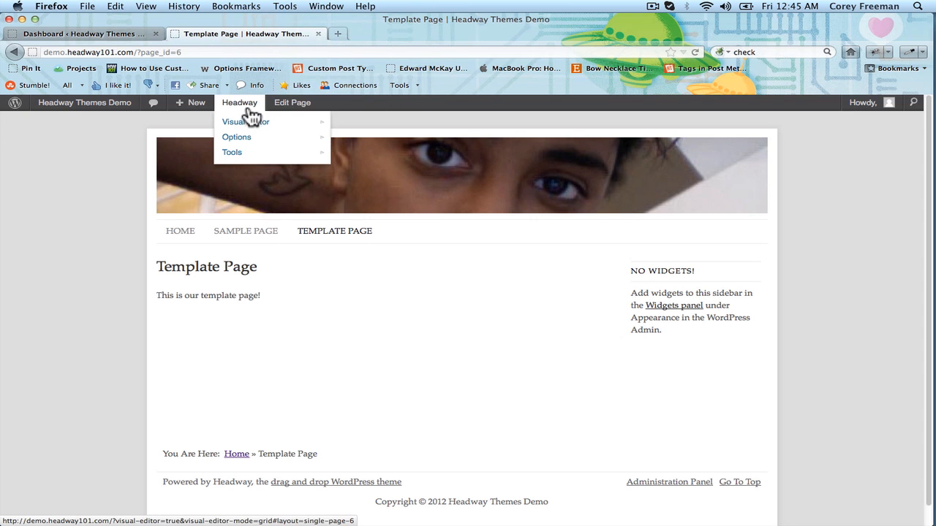
click(381, 128)
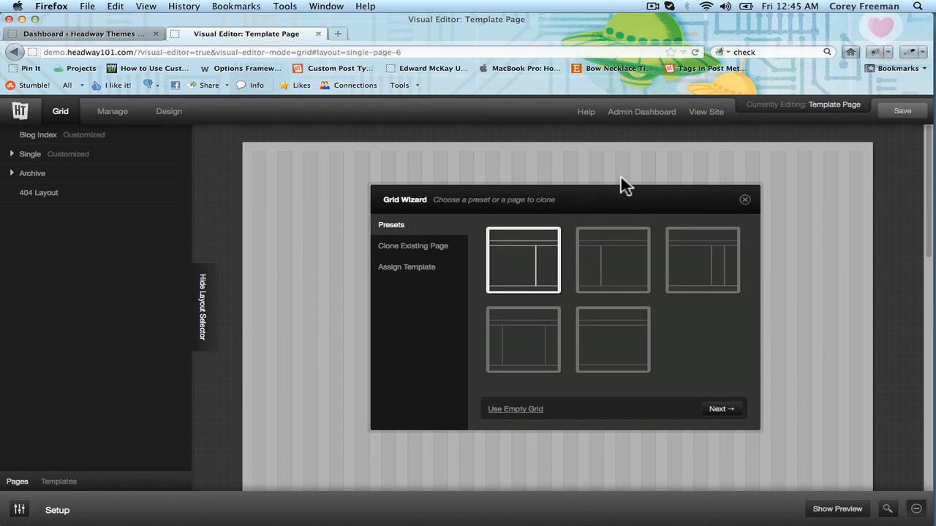
Step: Expand the Single and Page layouts to show Template Page, and assign Template 1 to it through the Grid Wizard
click(11, 155)
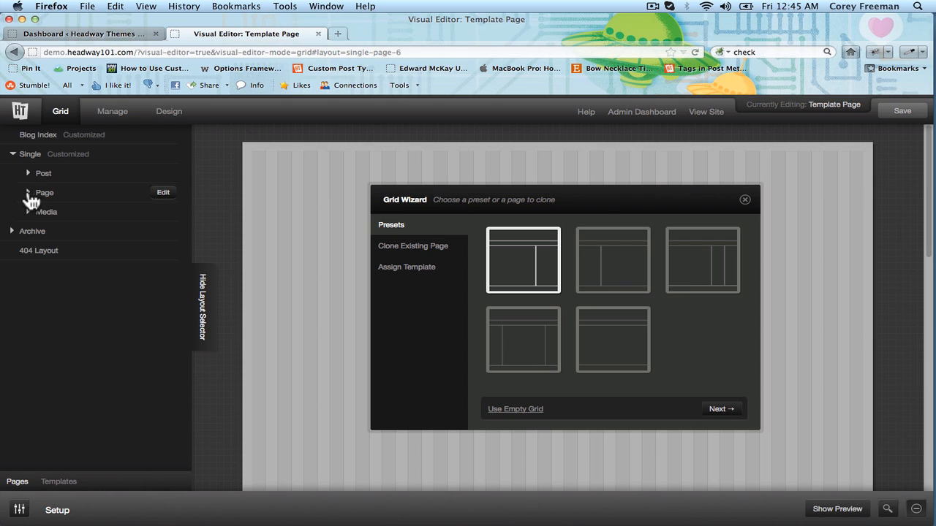
click(27, 193)
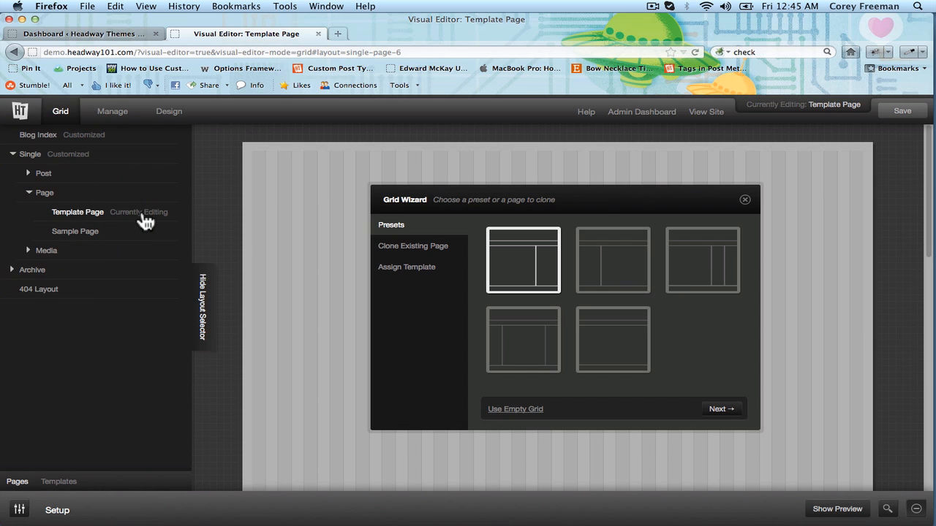
click(414, 271)
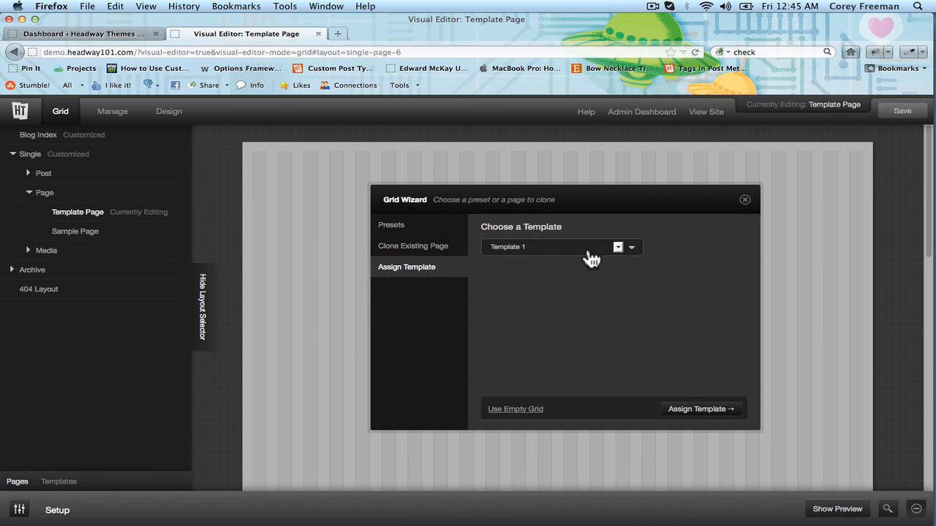
click(696, 411)
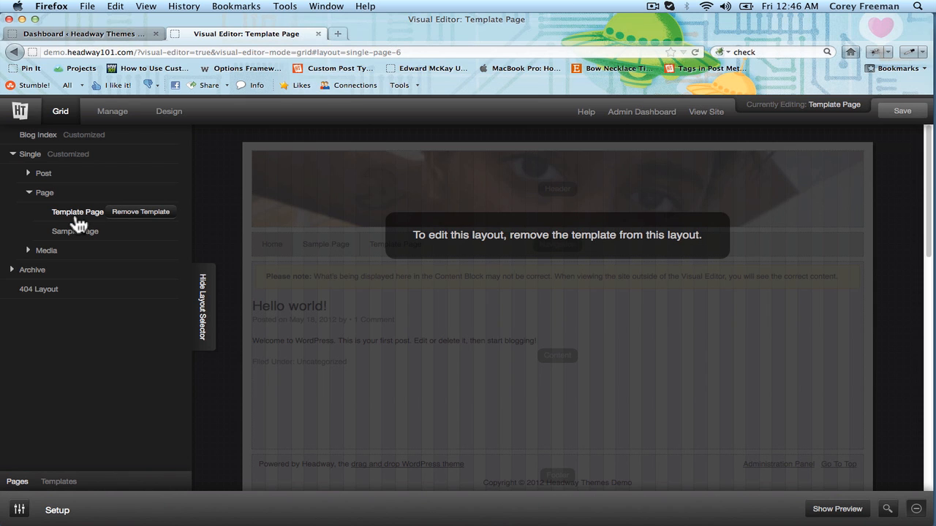
Step: Check the template list, return to the page layouts, open Sample Page for editing and dismiss its Grid Wizard
click(71, 482)
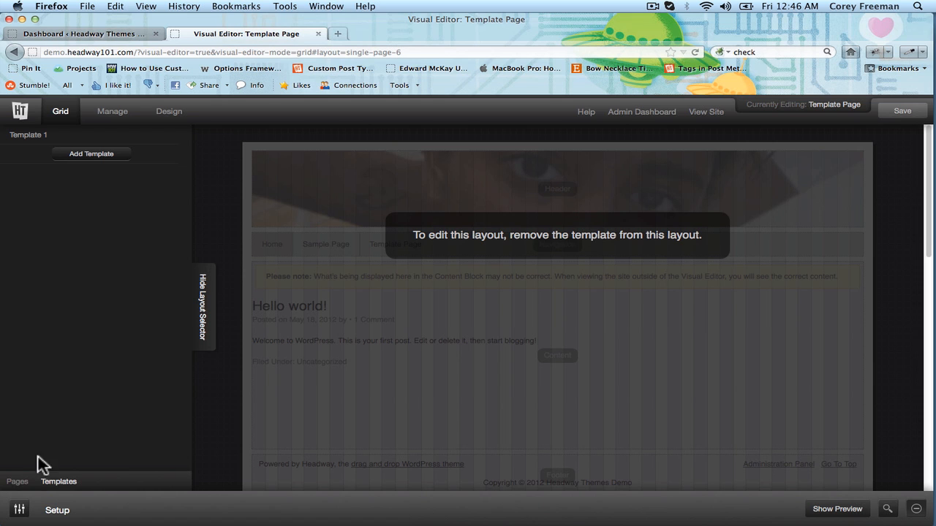
click(20, 482)
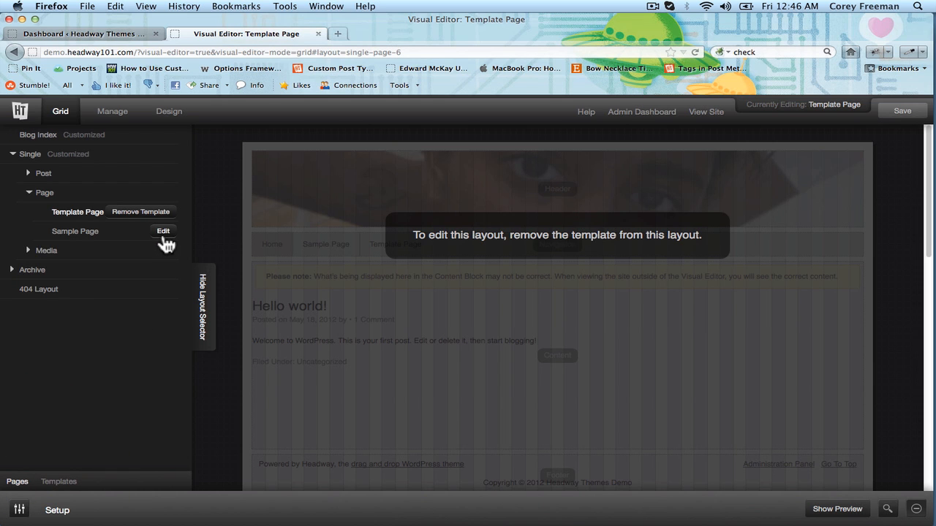
click(164, 234)
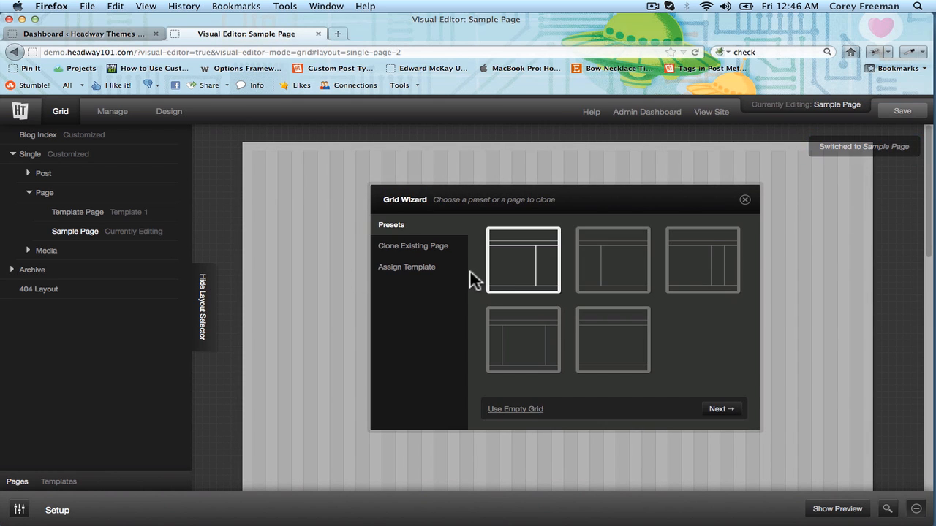
click(745, 201)
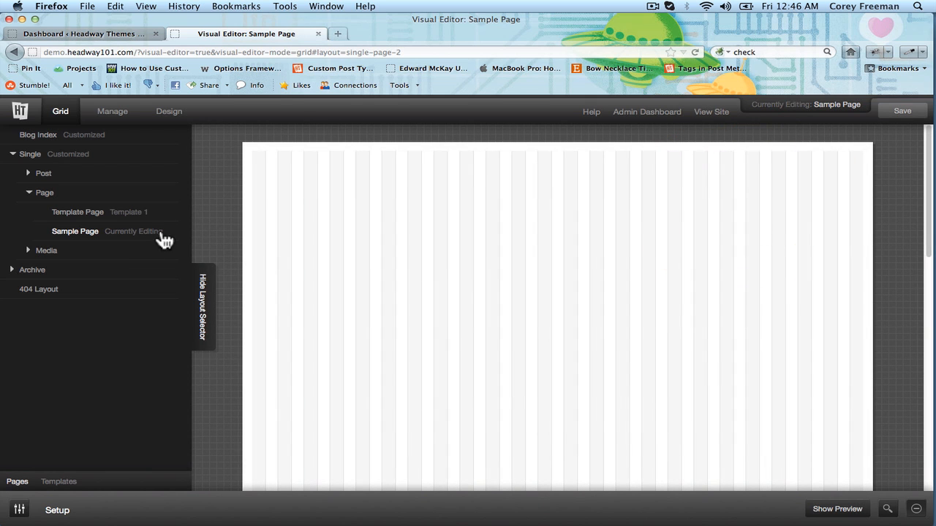
Step: Open the live site in a separate tab and examine the Sample Page layout from top to bottom
click(709, 113)
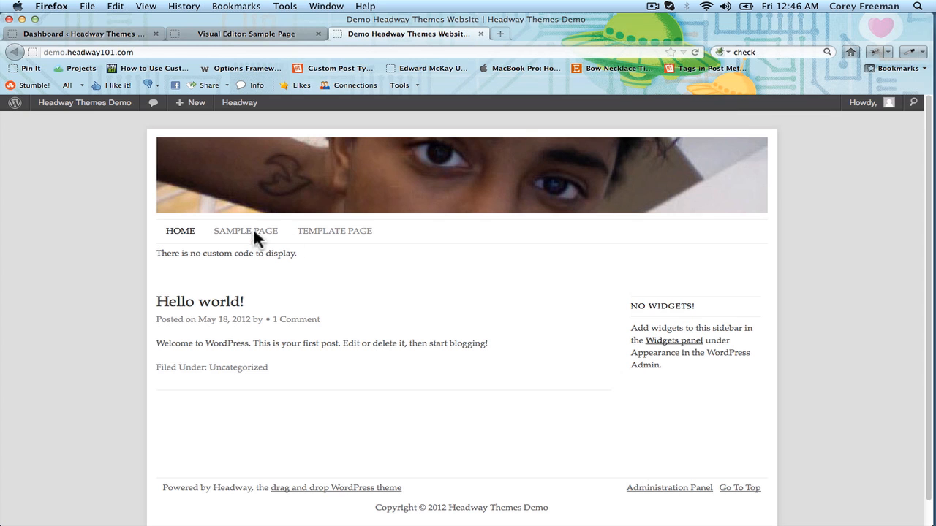
click(247, 234)
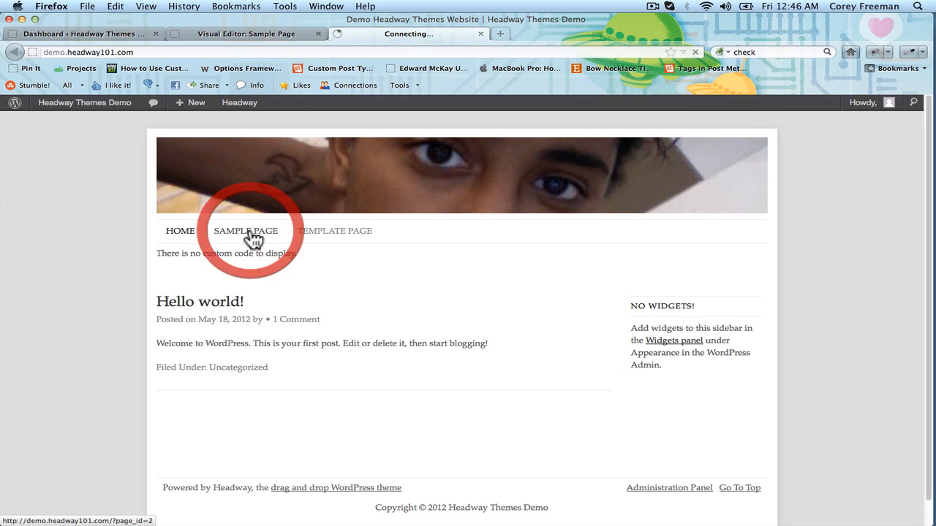
scroll(167, 260, down, 3)
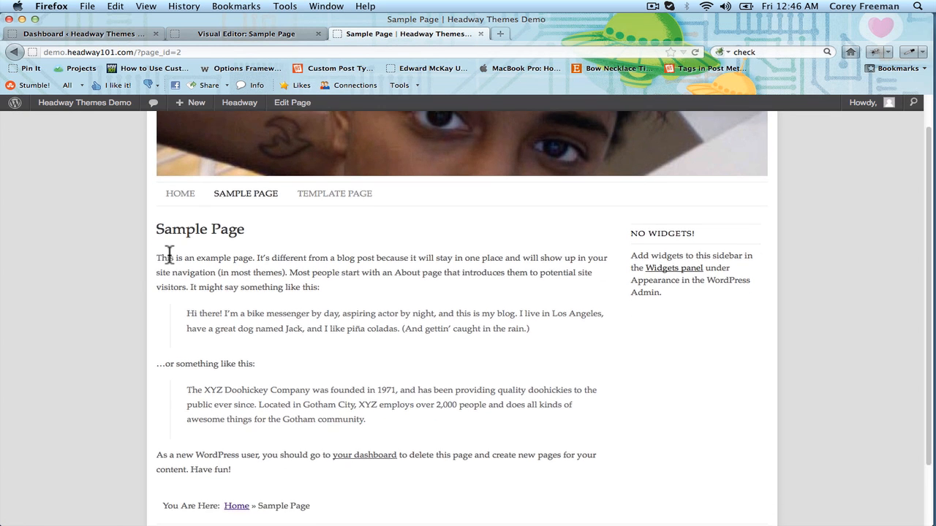
scroll(167, 251, up, 3)
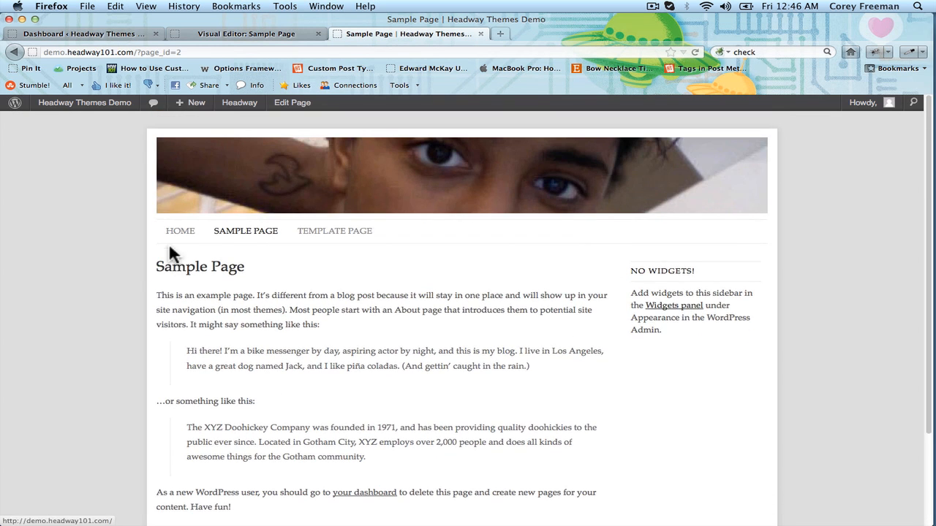
scroll(172, 235, down, 3)
scroll(175, 240, up, 3)
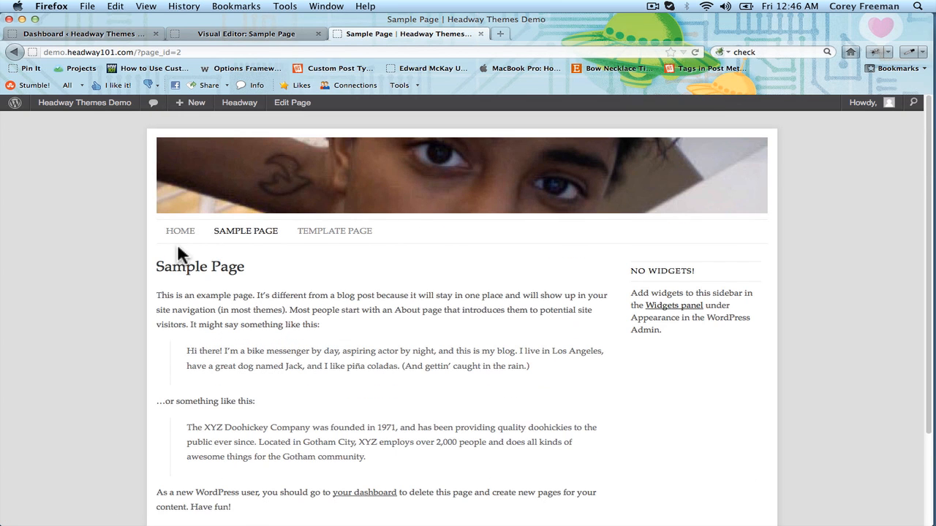
Step: Return to the Visual Editor and apply Template 1 to Sample Page from the template list
click(277, 37)
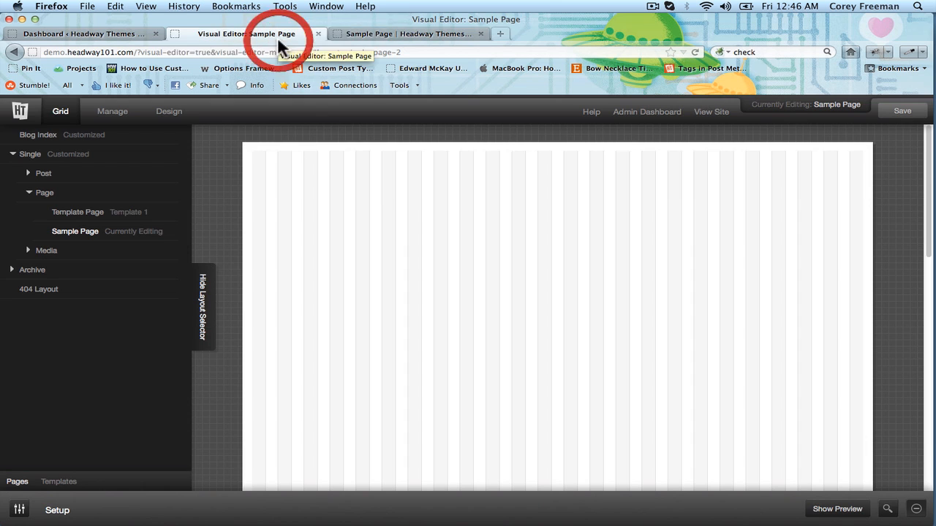
click(70, 483)
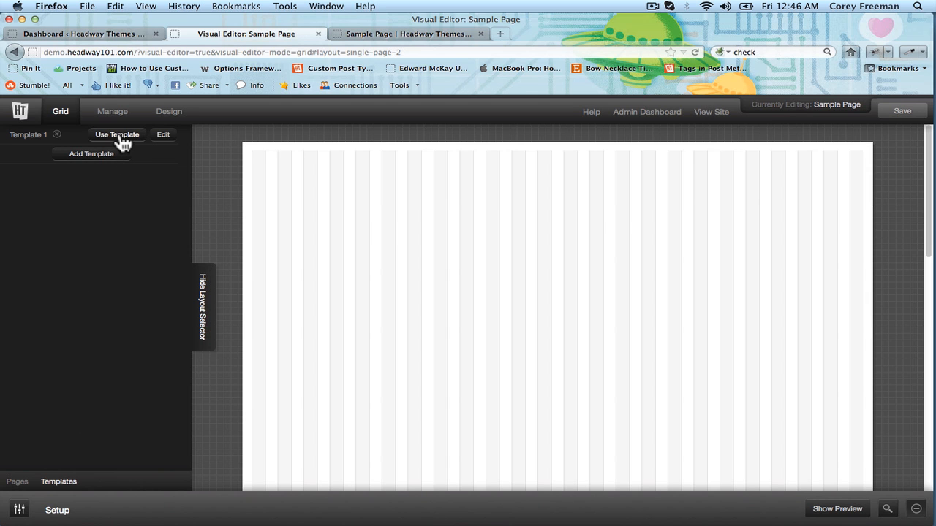
click(121, 137)
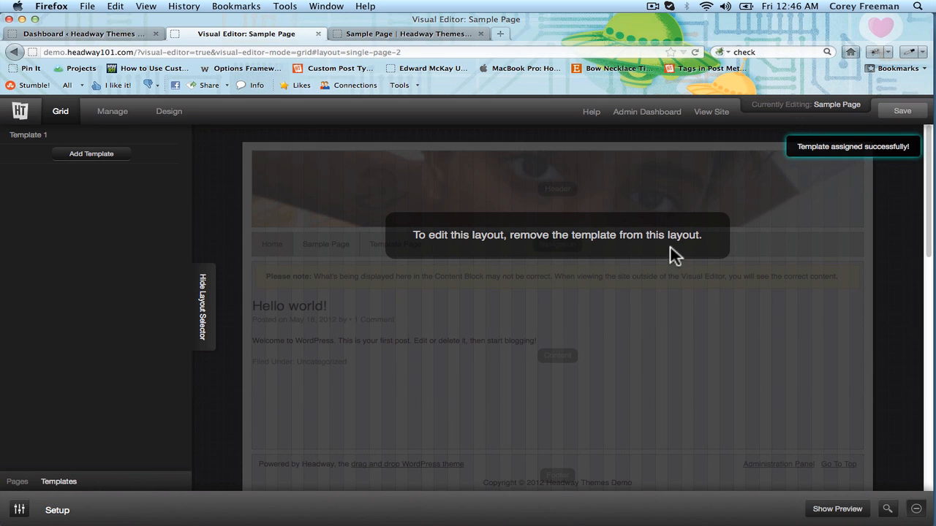
Step: Reload the live Sample Page and compare its layout with the Template Page and Home layouts
click(461, 33)
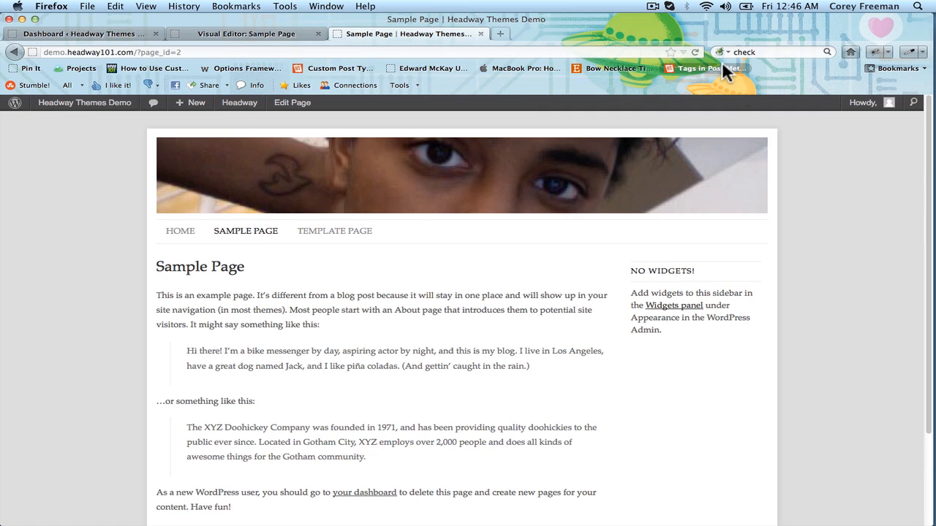
click(699, 52)
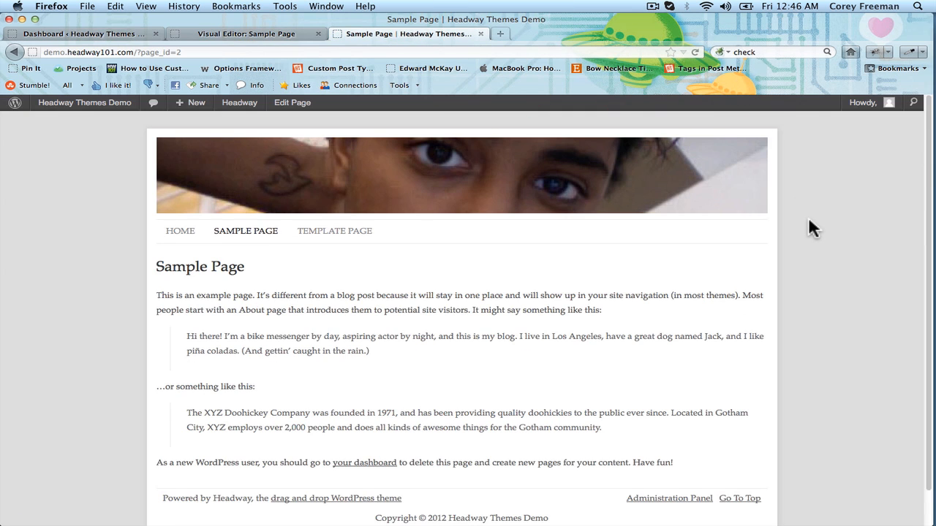
scroll(808, 217, down, 1)
scroll(797, 223, up, 1)
click(357, 233)
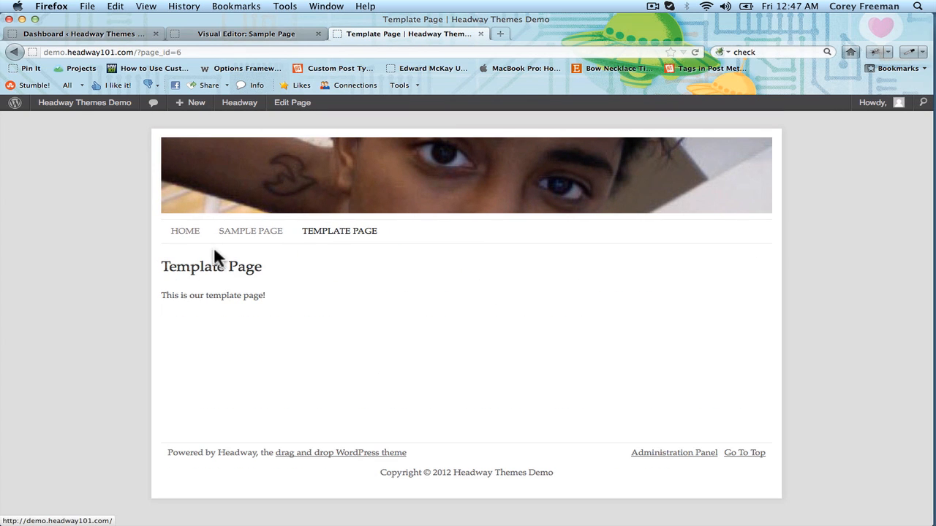
click(182, 234)
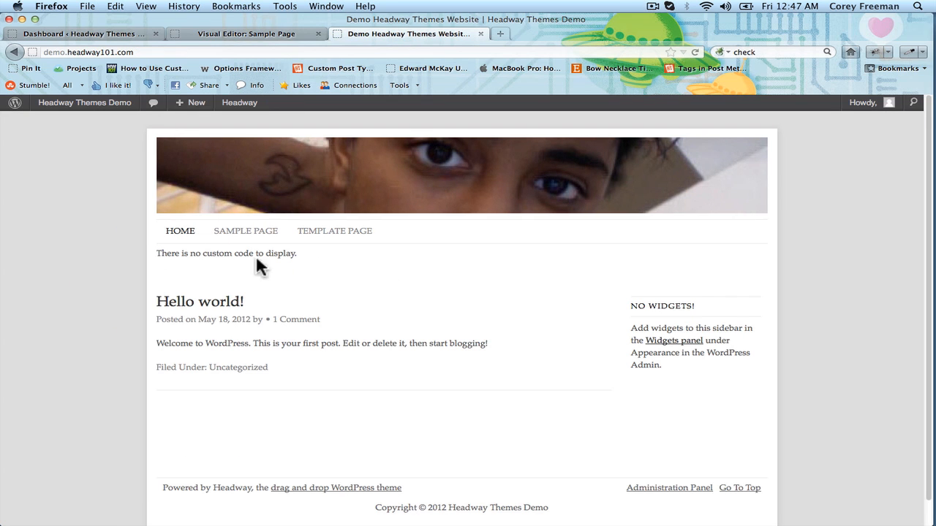
click(335, 234)
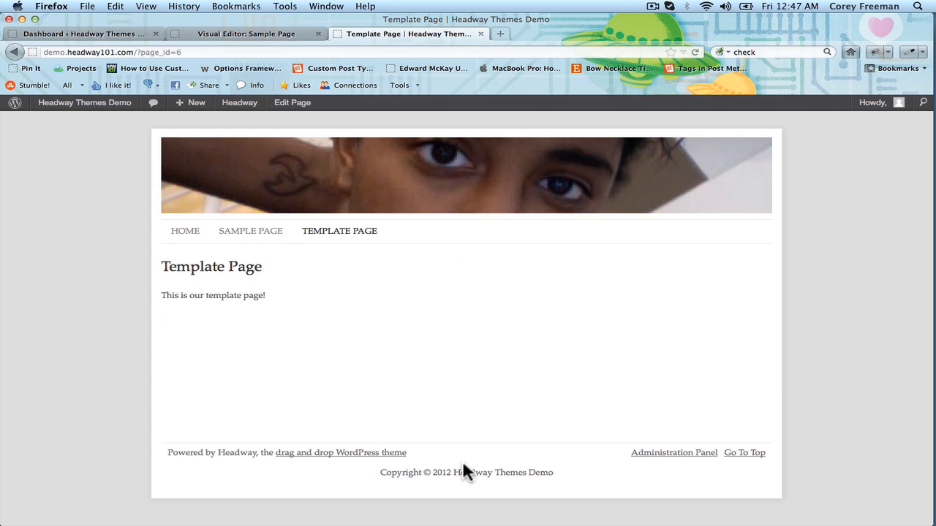
Step: View the live Home page and examine the Hello world! post's layout down to the footer
click(192, 236)
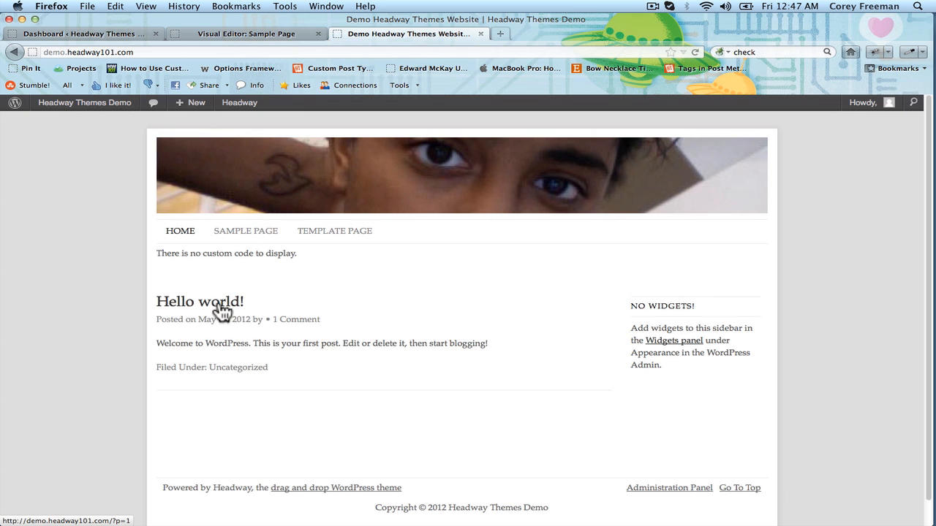
click(221, 312)
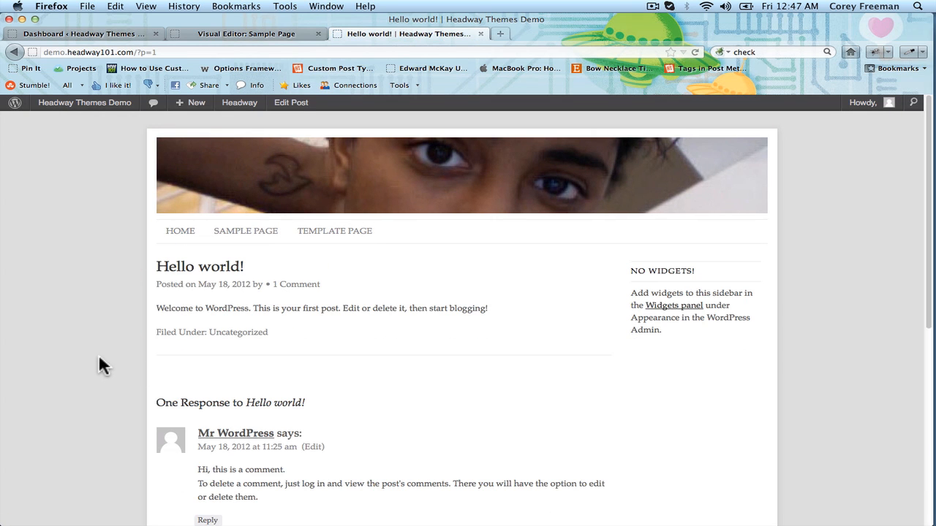
scroll(102, 363, down, 10)
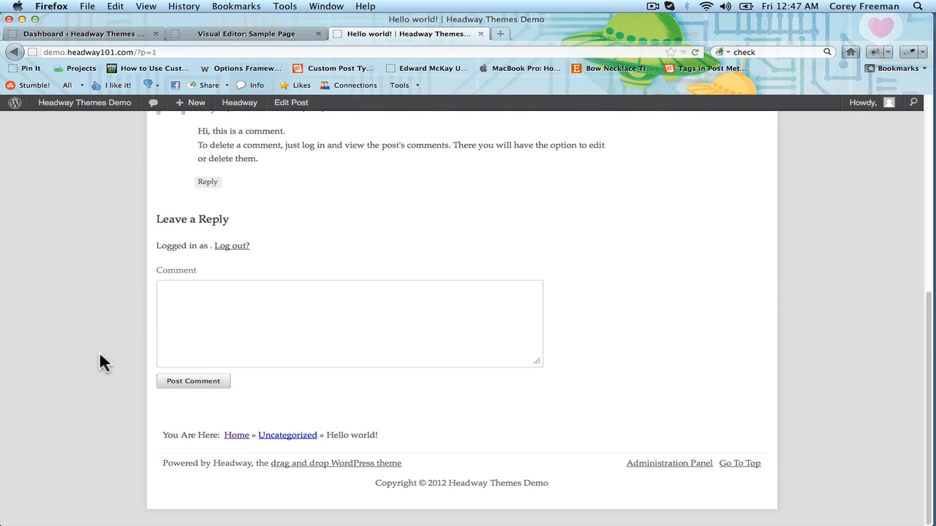
scroll(532, 461, up, 10)
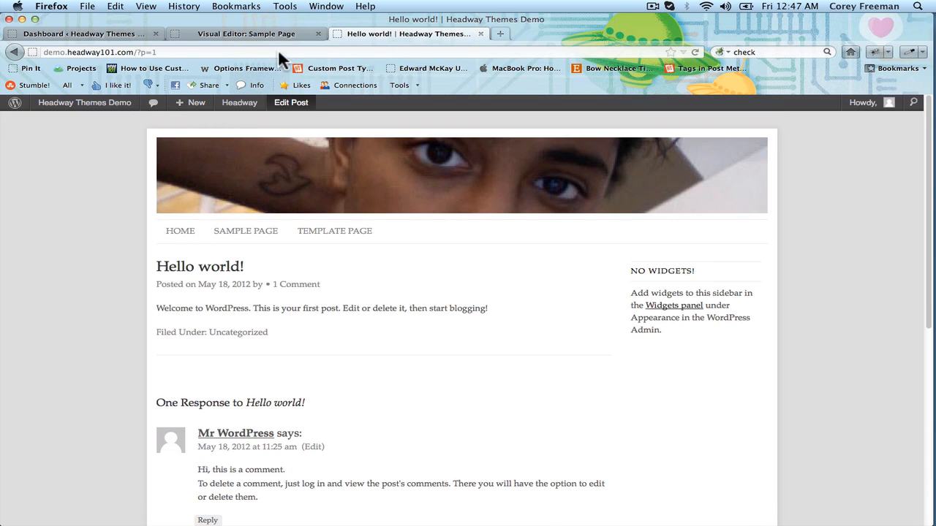
Step: Return to the Visual Editor and review the template assignments of the individual pages under Page
click(269, 38)
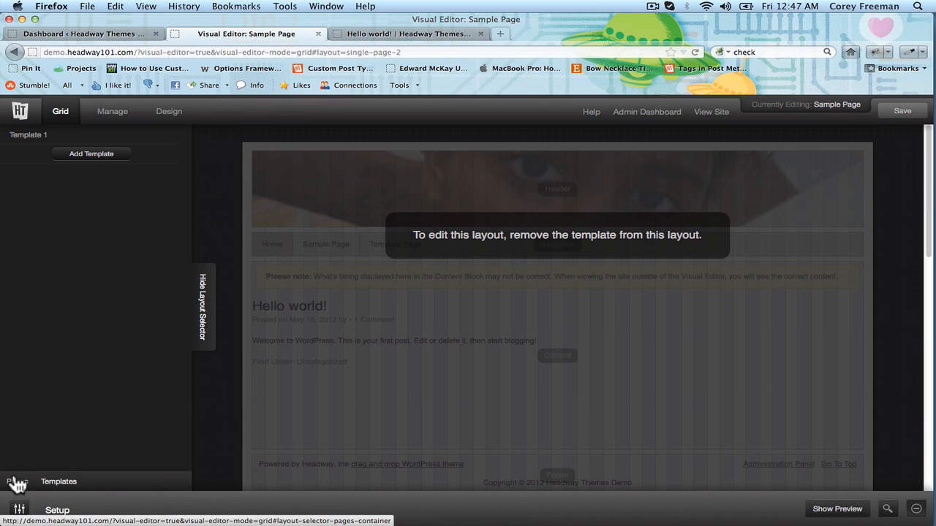
click(14, 481)
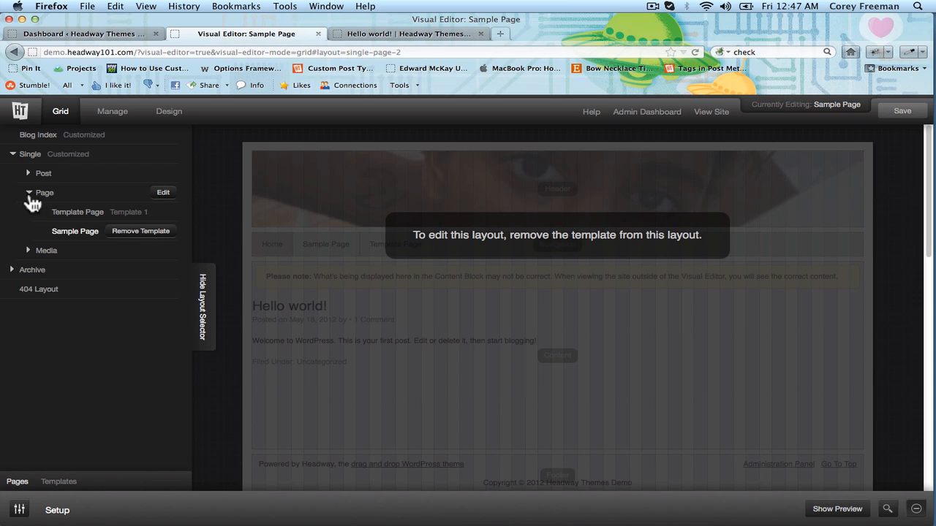
click(29, 194)
click(29, 194)
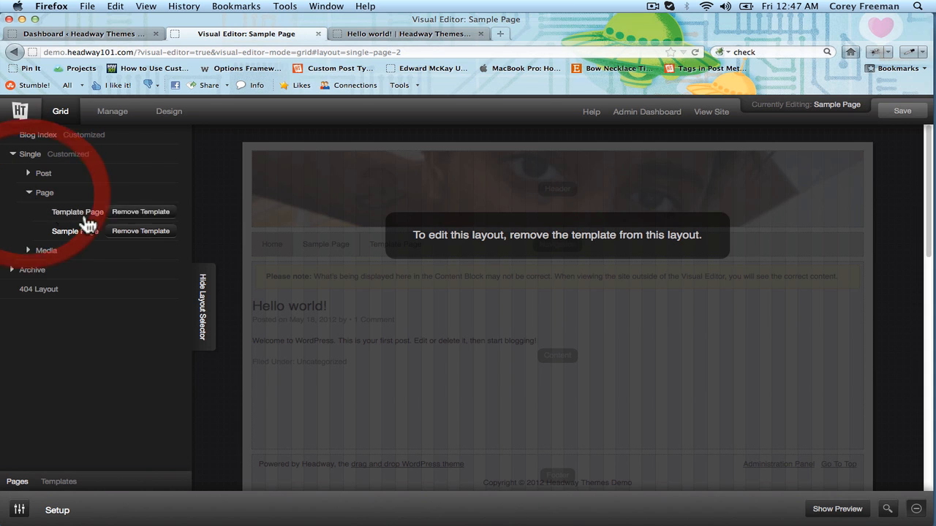
Step: Open Template 1 for editing, narrow its Content block to the right-hand side, add a Widget Area block on the left and save
click(79, 482)
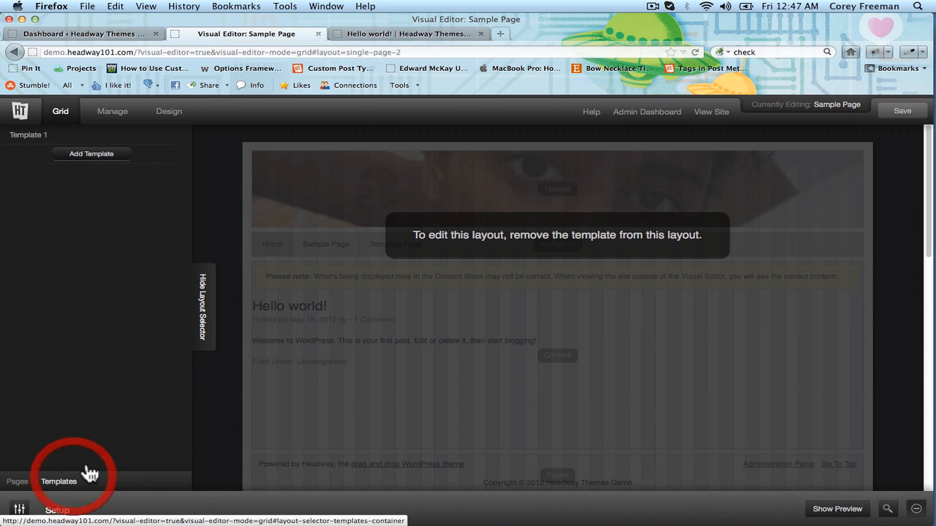
click(167, 139)
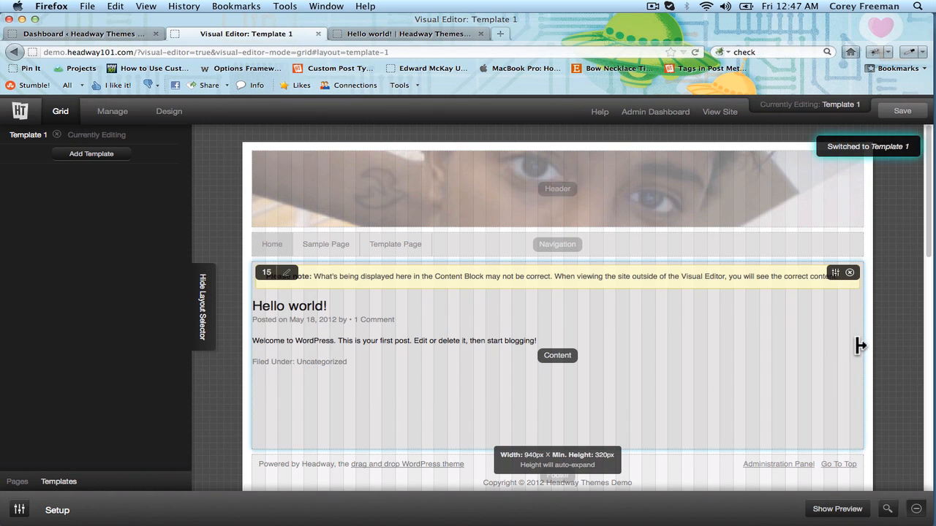
drag(860, 346, 732, 311)
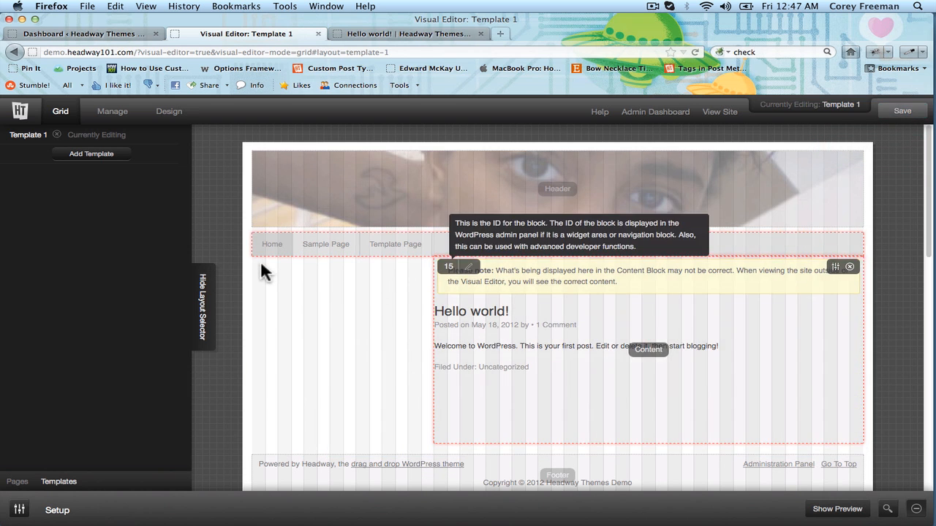
mouse_move(263, 269)
mouse_down()
mouse_move(399, 341)
mouse_move(401, 388)
mouse_up()
click(441, 377)
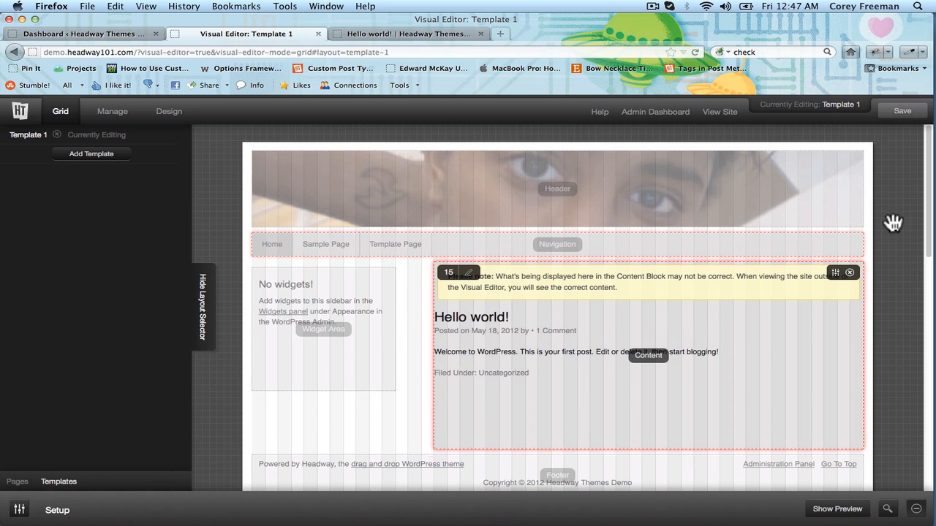
click(894, 116)
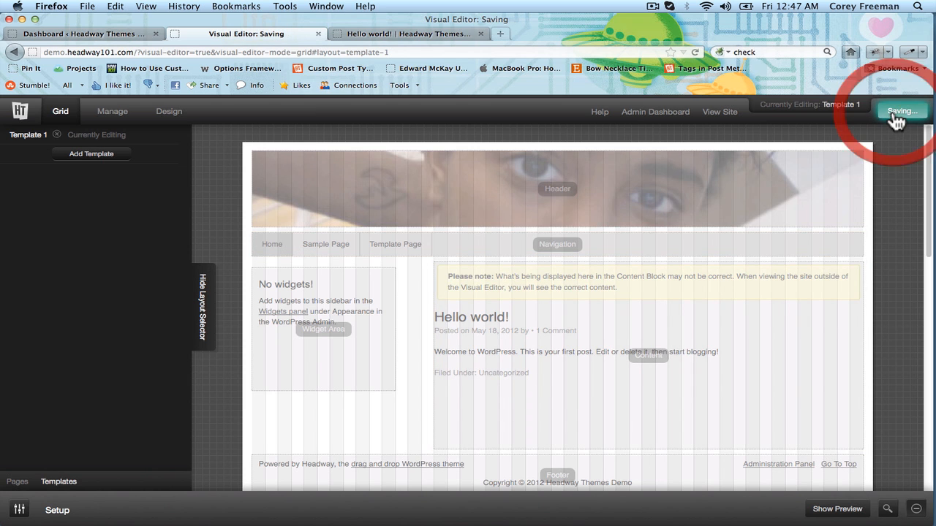
Step: Check the layout with the left sidebar on the live Template Page and Sample Page
click(461, 34)
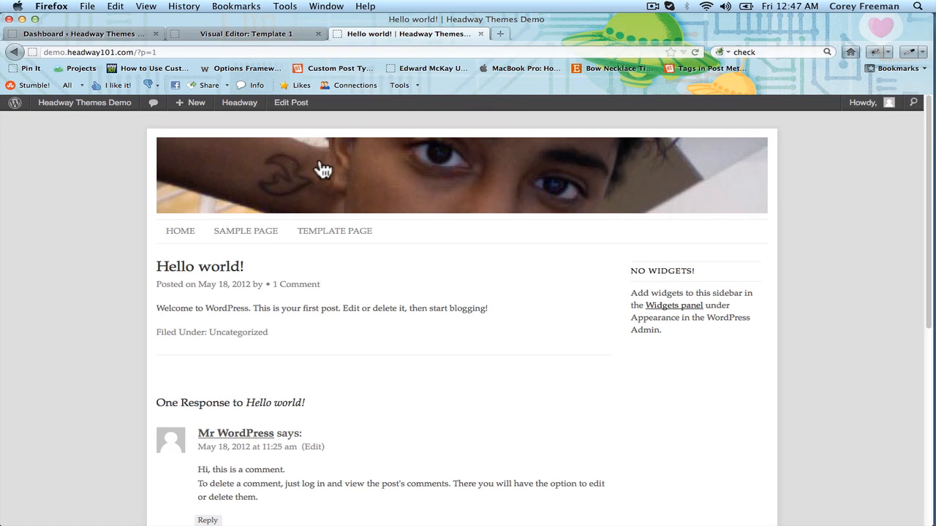
click(322, 232)
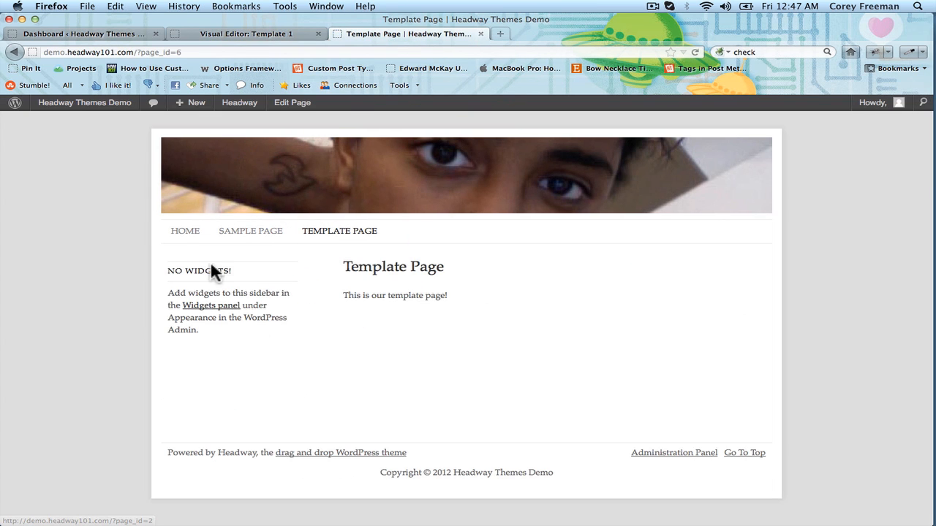
click(250, 231)
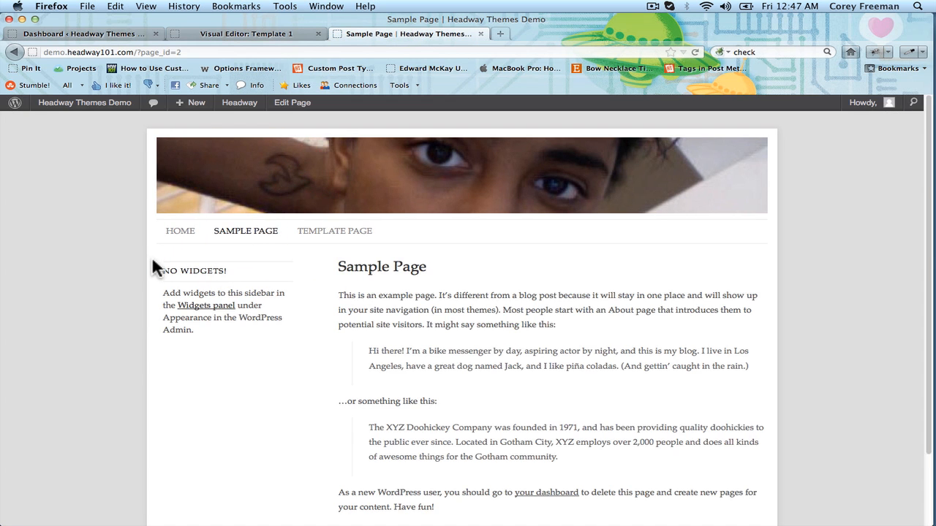
scroll(151, 255, down, 3)
scroll(151, 256, up, 3)
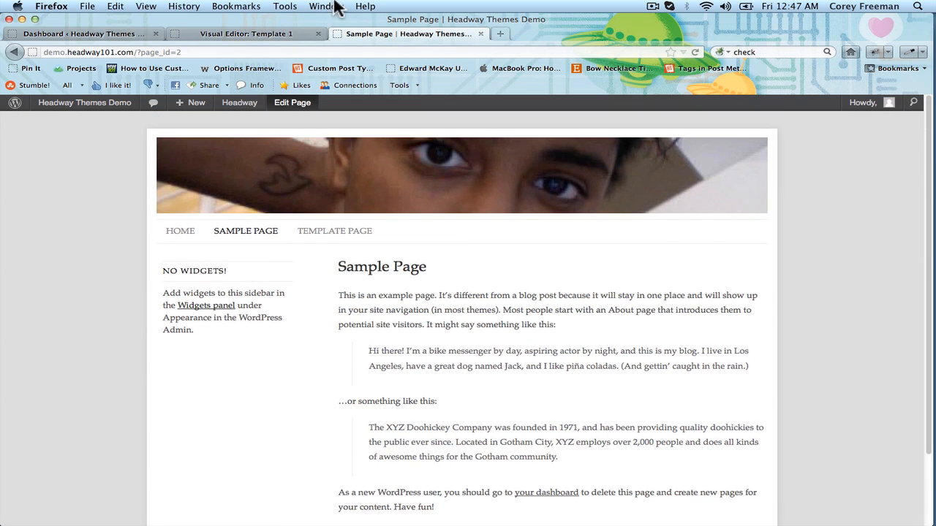
Step: Switch to the WordPress admin, open the Widgets page and expand the widget area of the Template layout
click(295, 32)
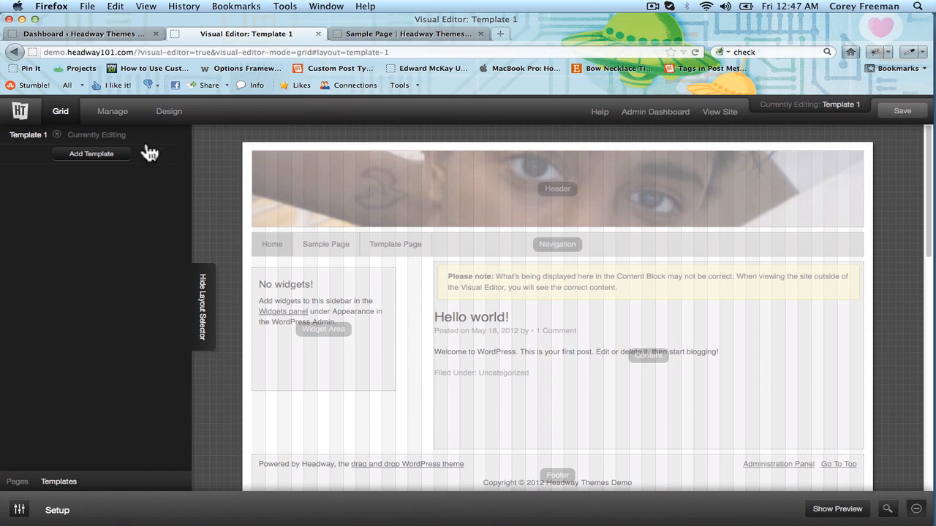
click(110, 33)
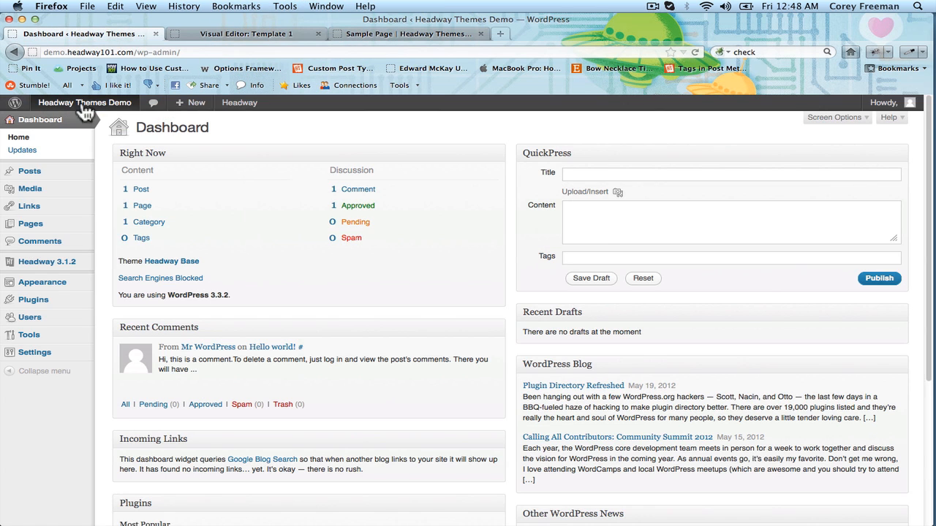
mouse_move(81, 286)
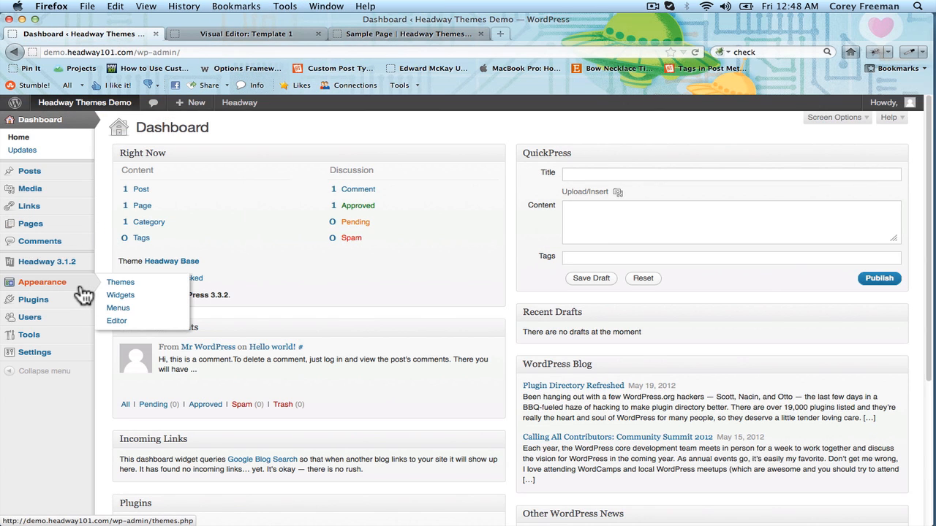
click(121, 296)
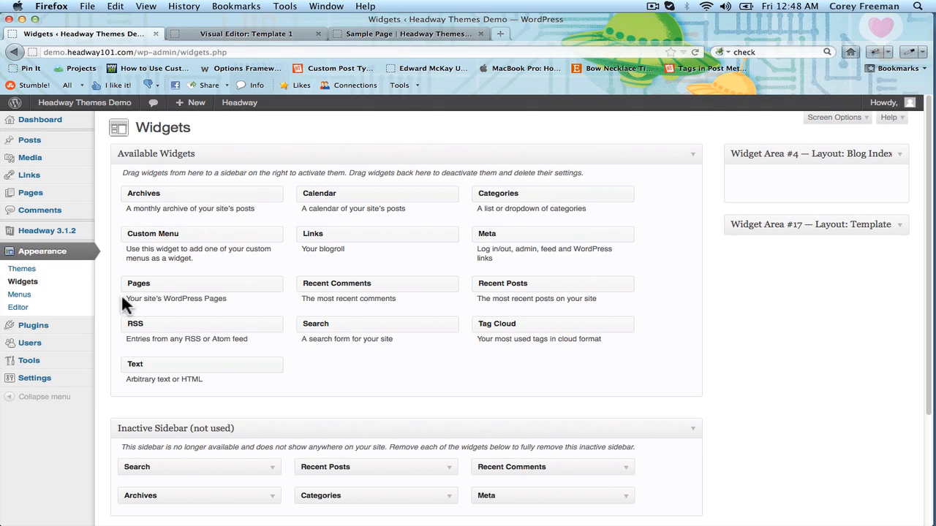
click(901, 226)
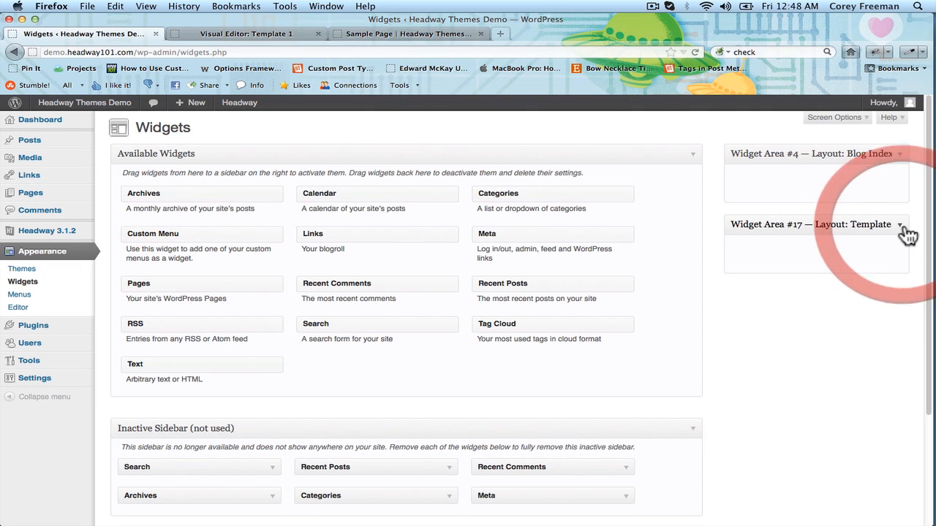
Step: Check the sidebar on the live Template Page and add a Recent Posts widget to the Template layout's widget area
click(374, 32)
click(332, 233)
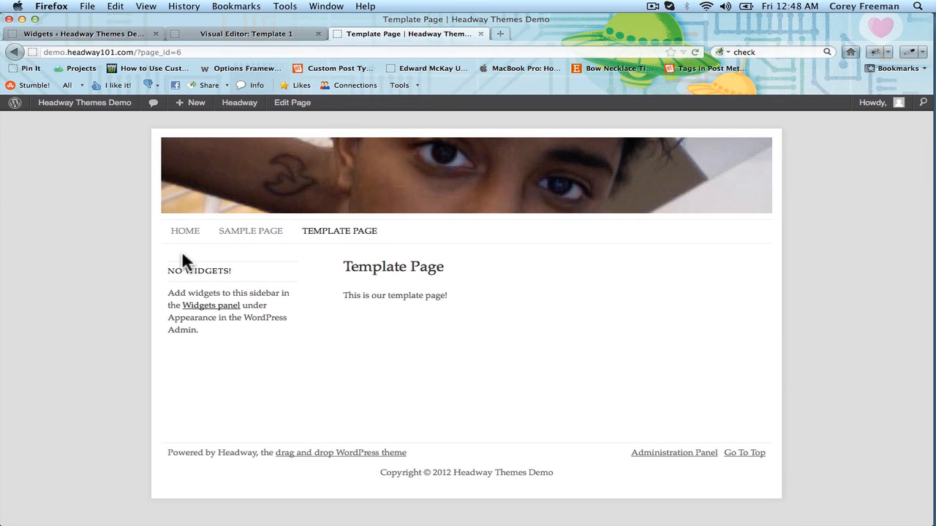
click(94, 32)
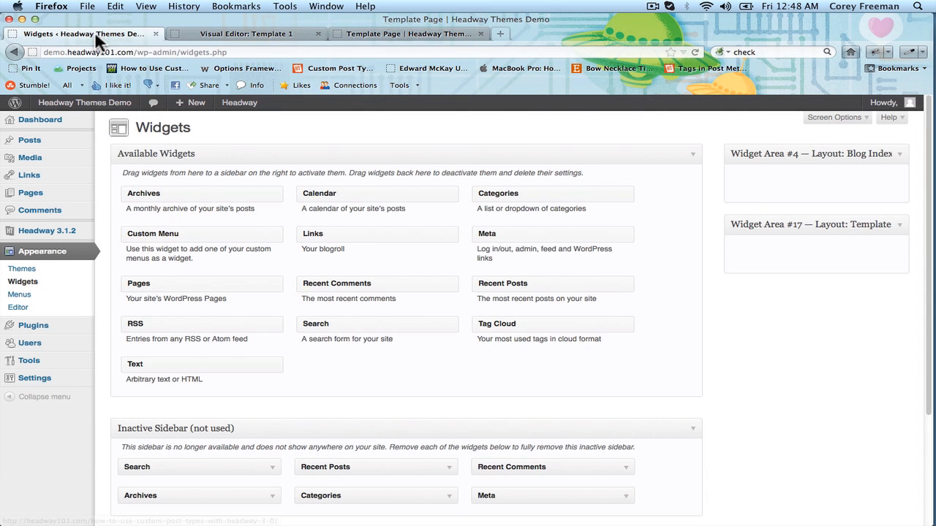
drag(514, 283, 832, 255)
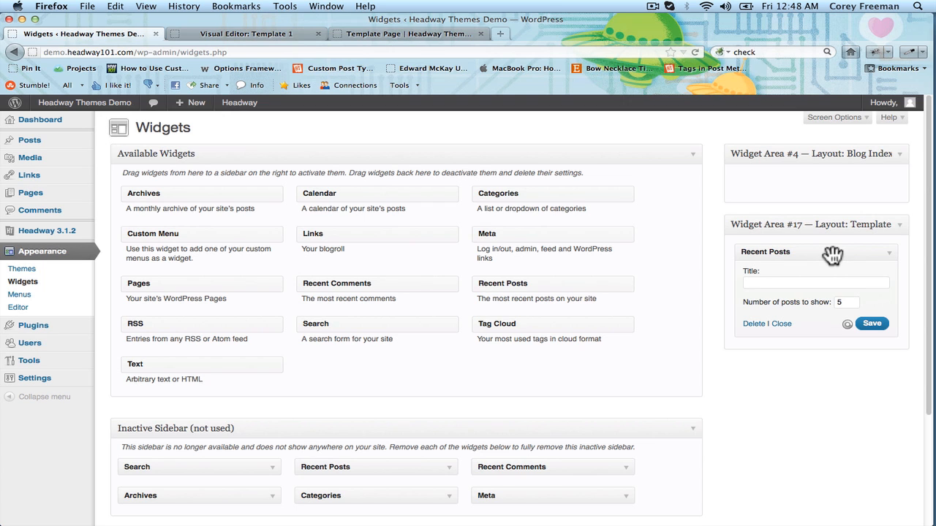
Step: Reload the live site and examine the sidebar and layout of Sample Page
click(414, 34)
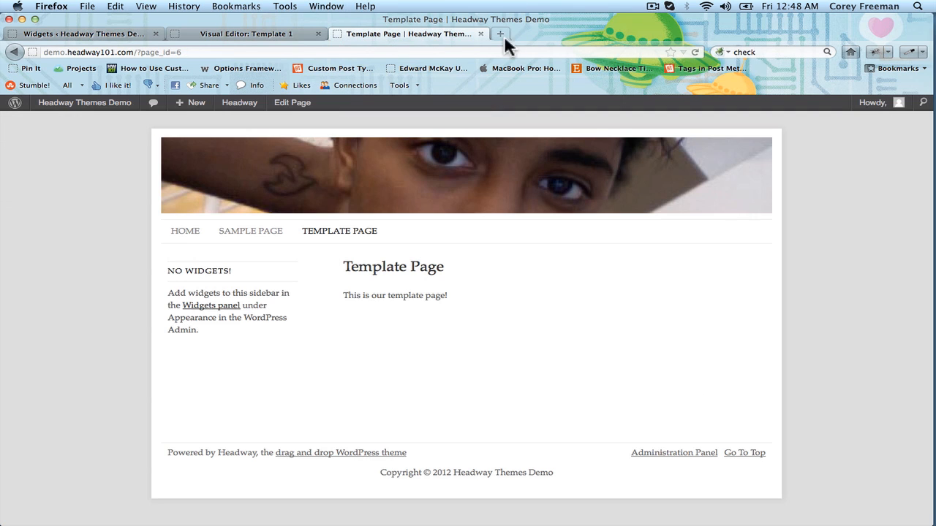
click(695, 53)
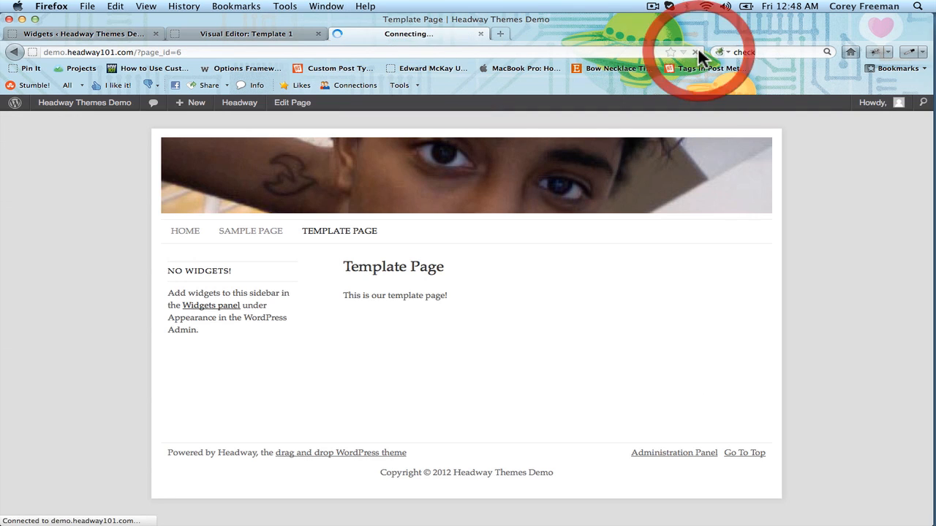
click(244, 234)
scroll(138, 228, down, 3)
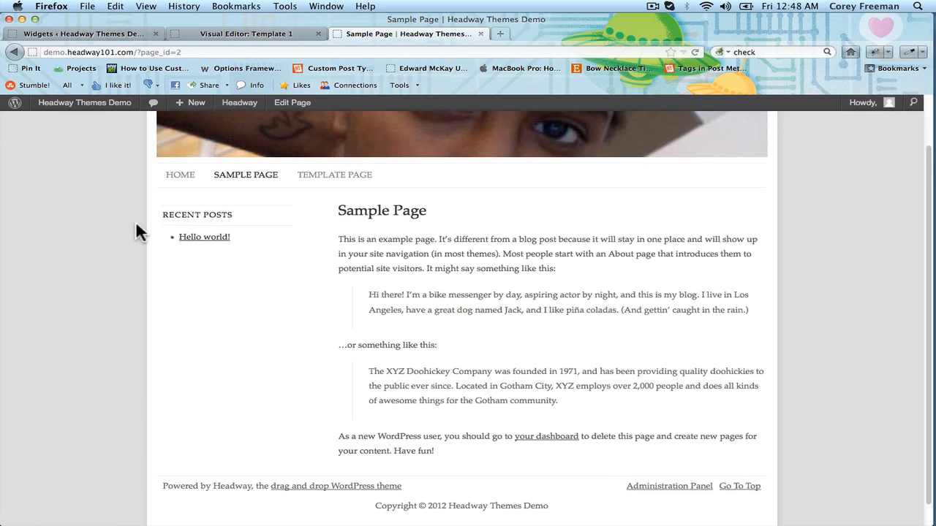
scroll(135, 222, up, 2)
scroll(133, 221, up, 1)
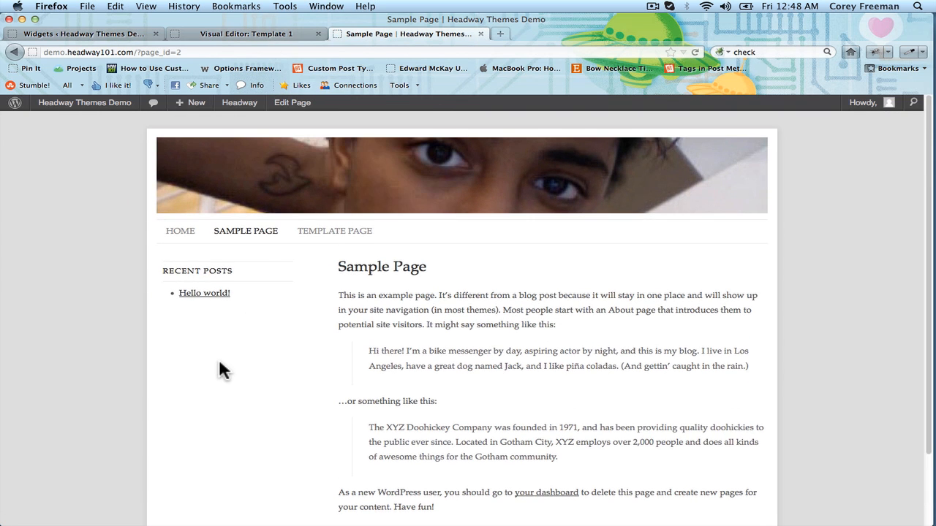
Step: Return to the Visual Editor, remove the template from Sample Page and open that page's layout for editing
click(246, 32)
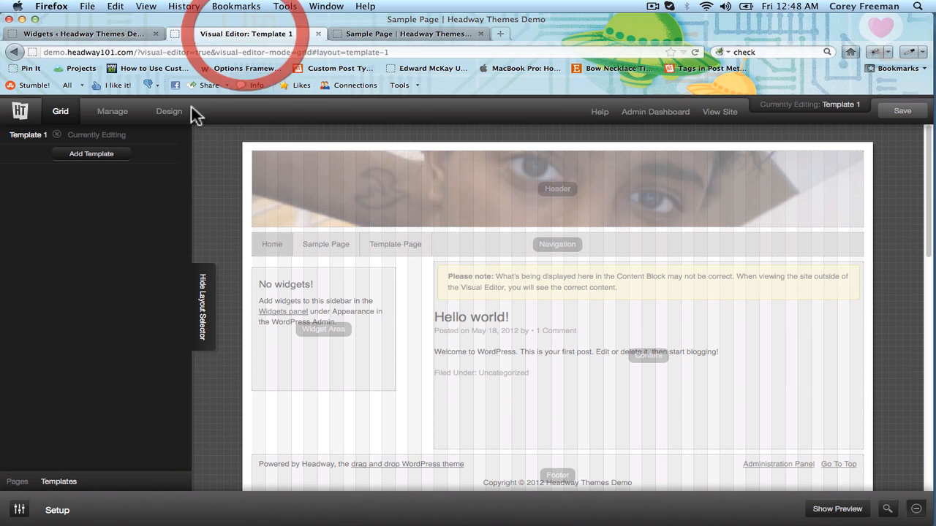
click(16, 483)
mouse_move(149, 240)
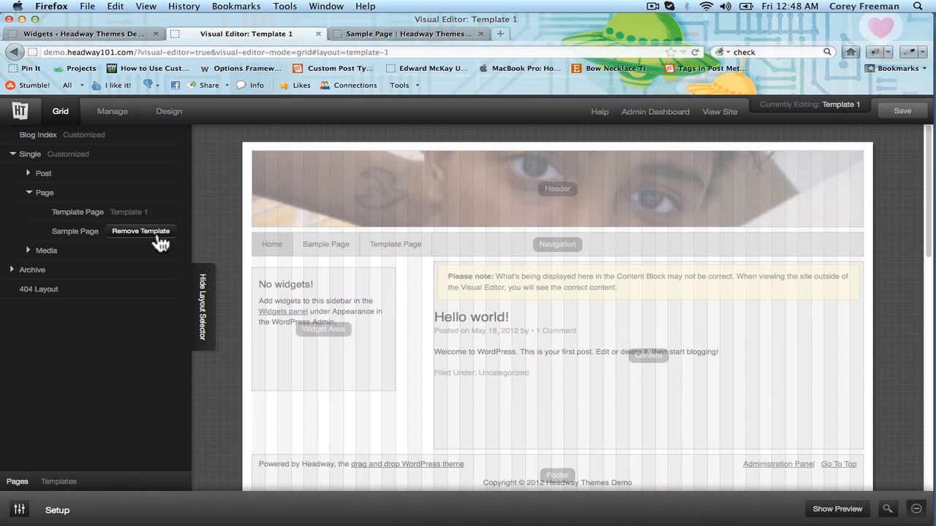
click(158, 237)
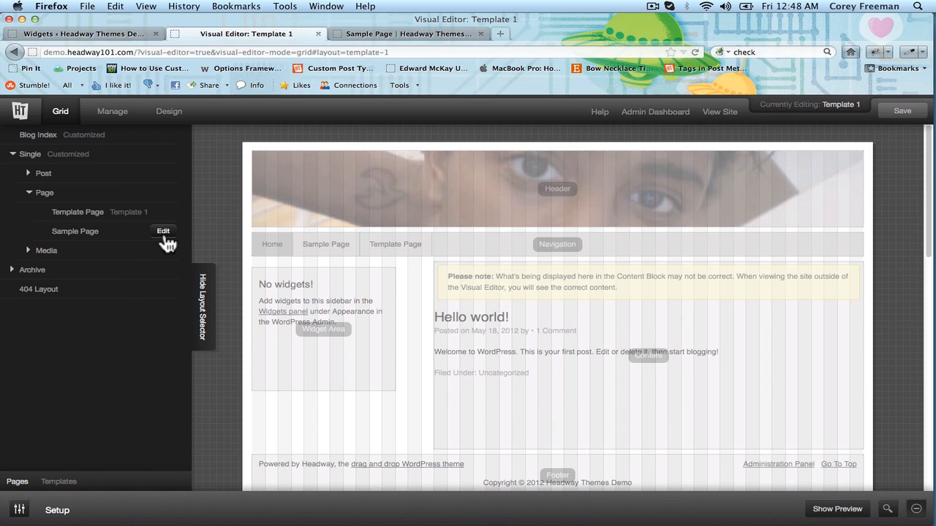
click(164, 232)
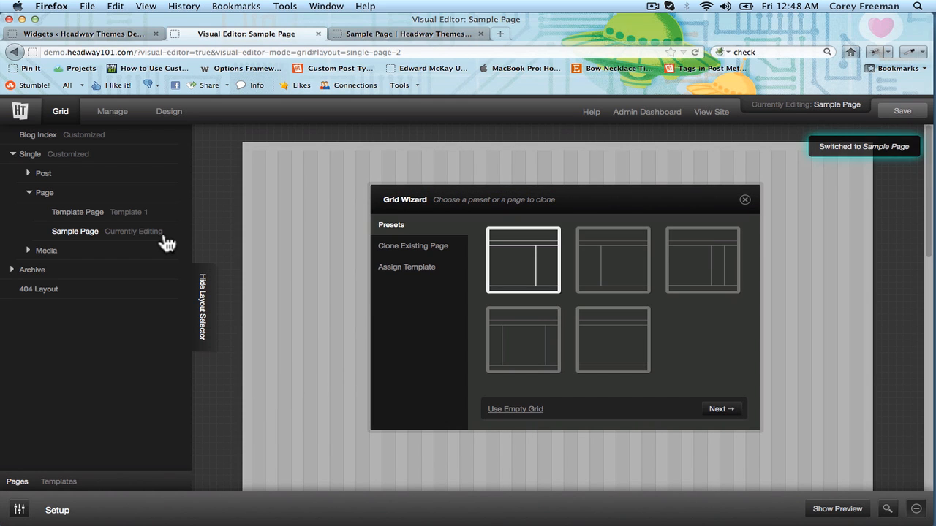
Step: Clone the existing Single layout onto Sample Page with the Grid Wizard
click(427, 261)
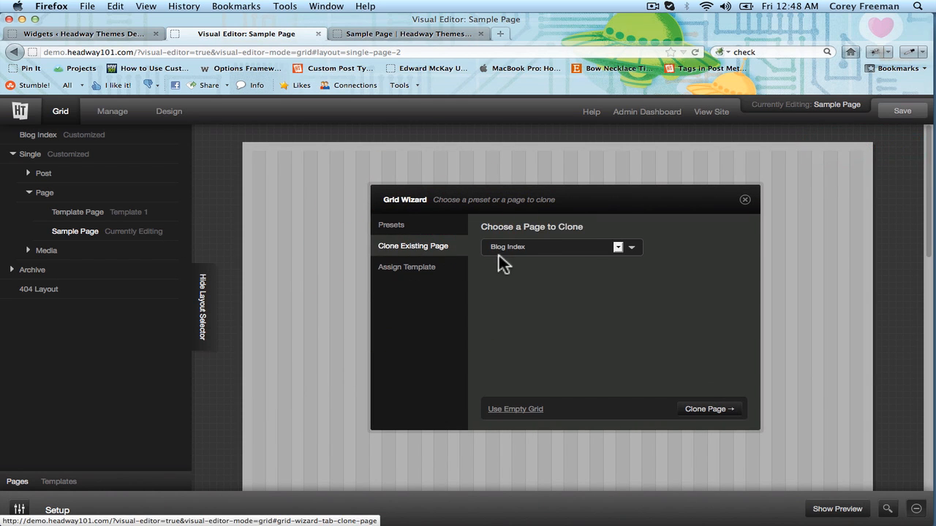
click(504, 264)
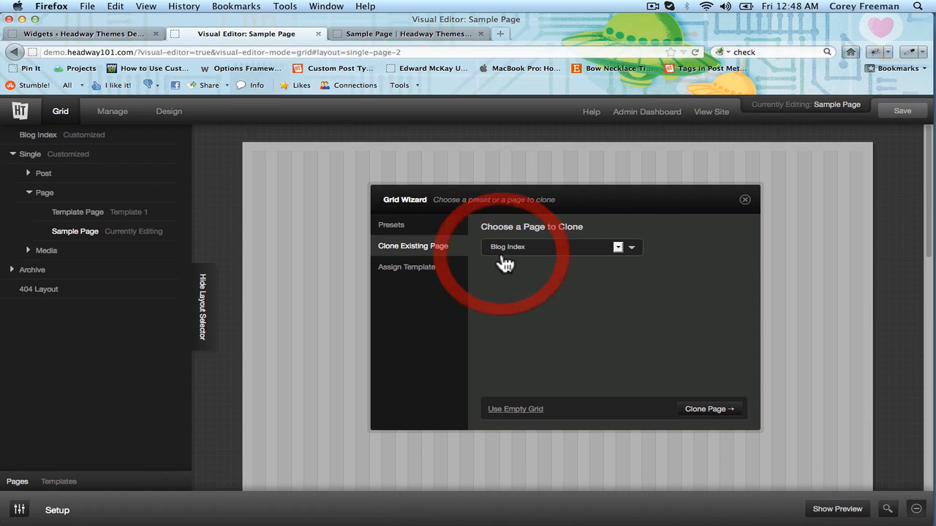
click(500, 280)
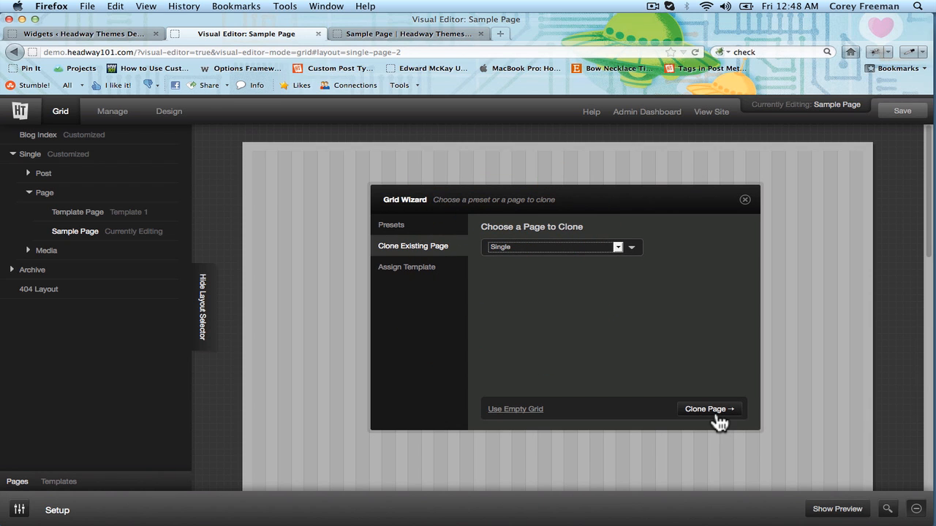
click(576, 248)
click(576, 248)
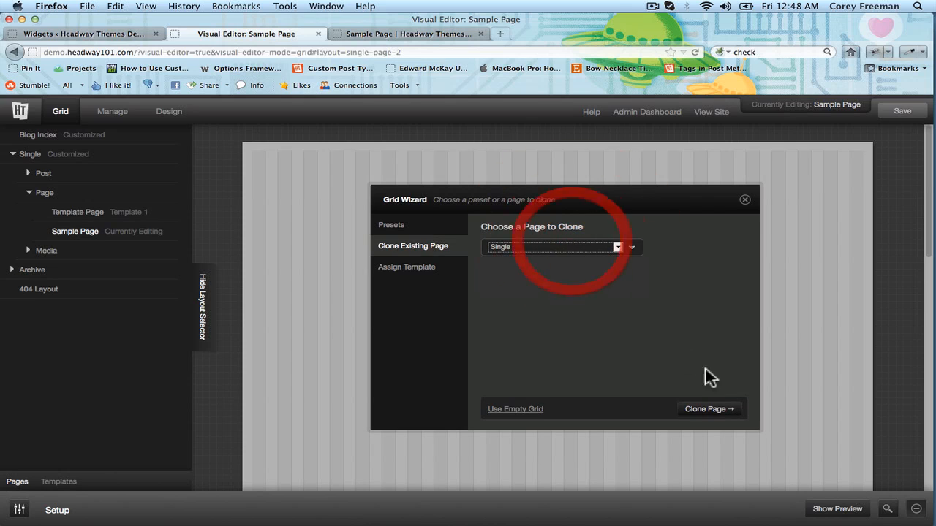
click(720, 411)
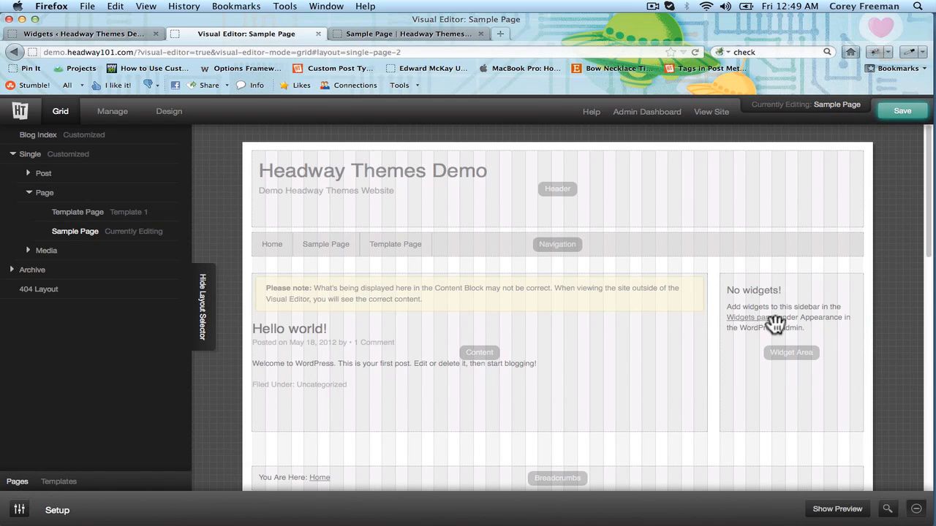
Step: Delete the Breadcrumbs block from the Sample Page layout and save the changes
scroll(775, 325, down, 3)
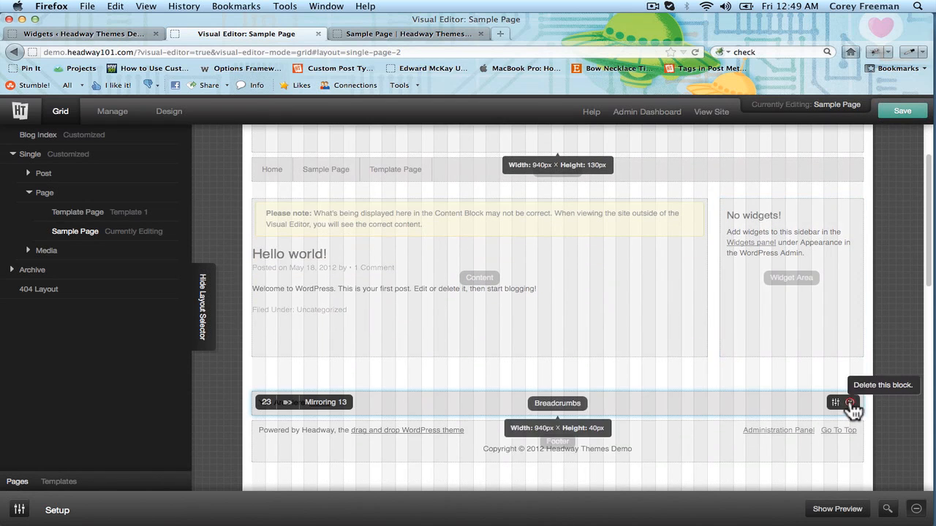
click(849, 403)
click(511, 280)
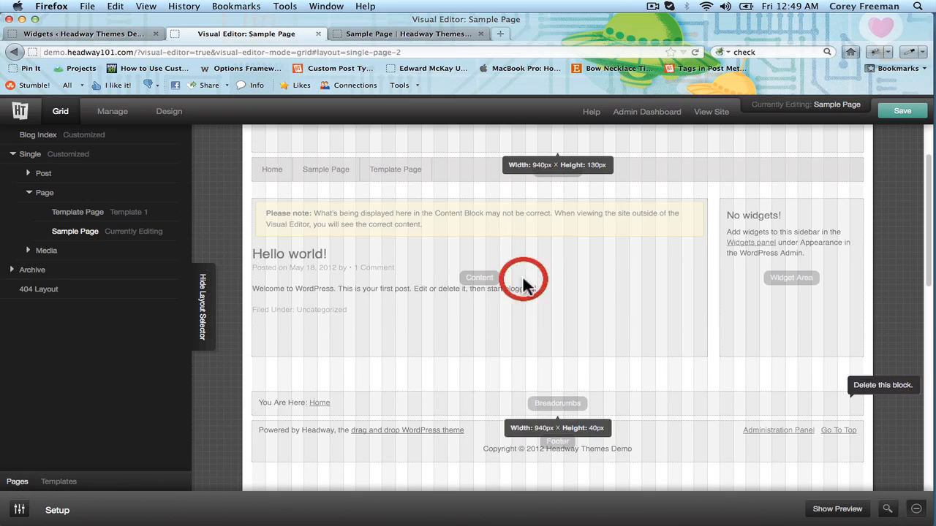
click(902, 110)
Step: Switch to the live site, load Sample Page again and examine its layout from header to footer
click(368, 29)
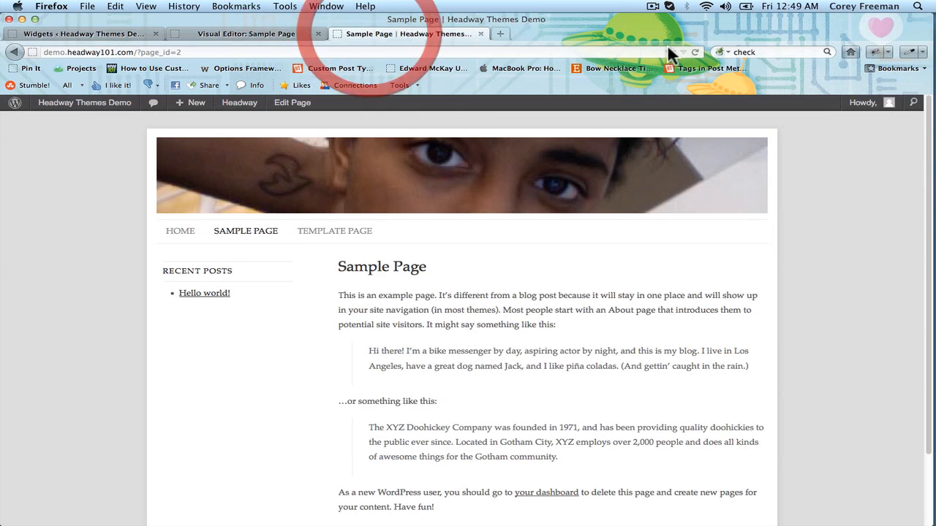
click(280, 240)
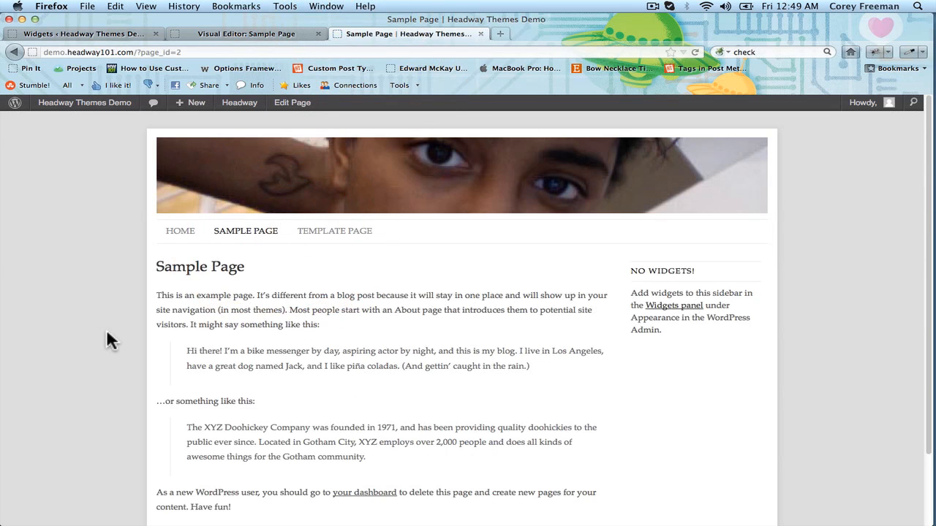
scroll(98, 315, down, 3)
scroll(99, 314, up, 3)
scroll(548, 293, down, 3)
scroll(544, 479, up, 3)
Step: Compare the sidebar and content layout of the live Template Page with those of the home page
click(335, 232)
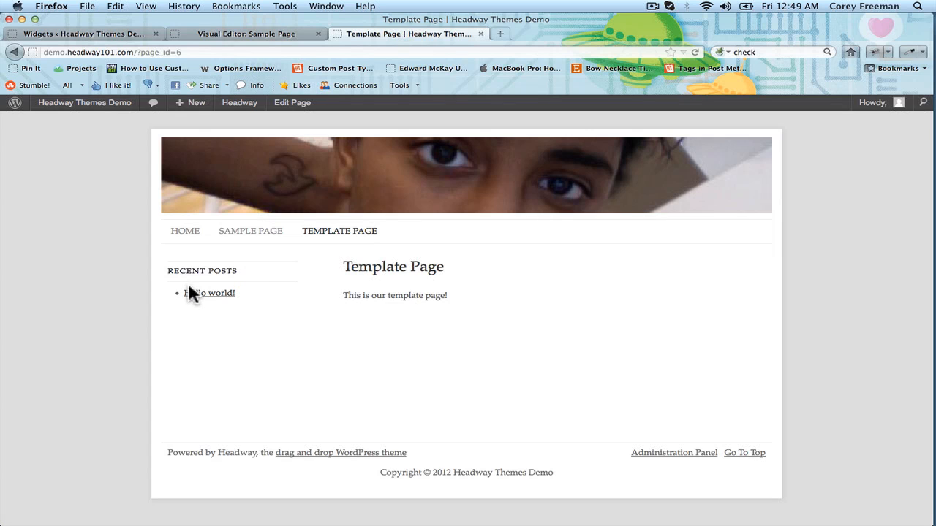
click(184, 231)
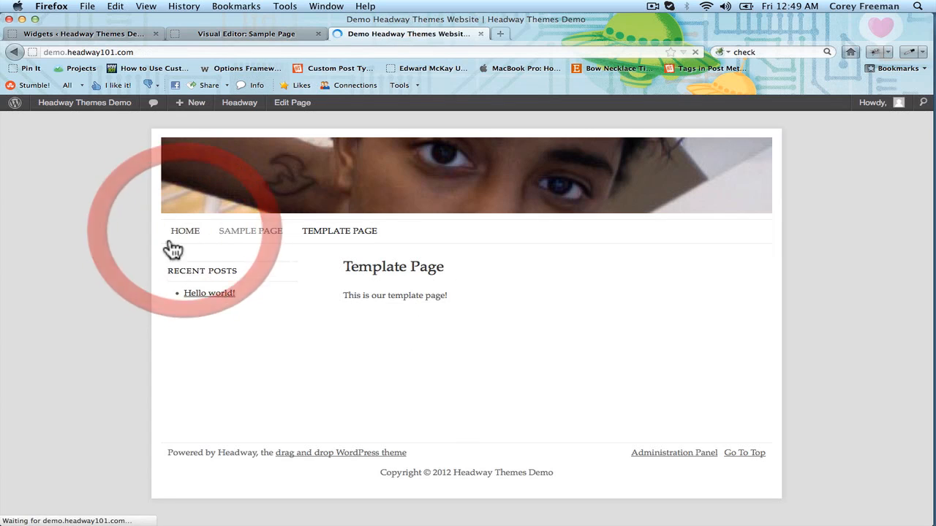
scroll(162, 264, down, 1)
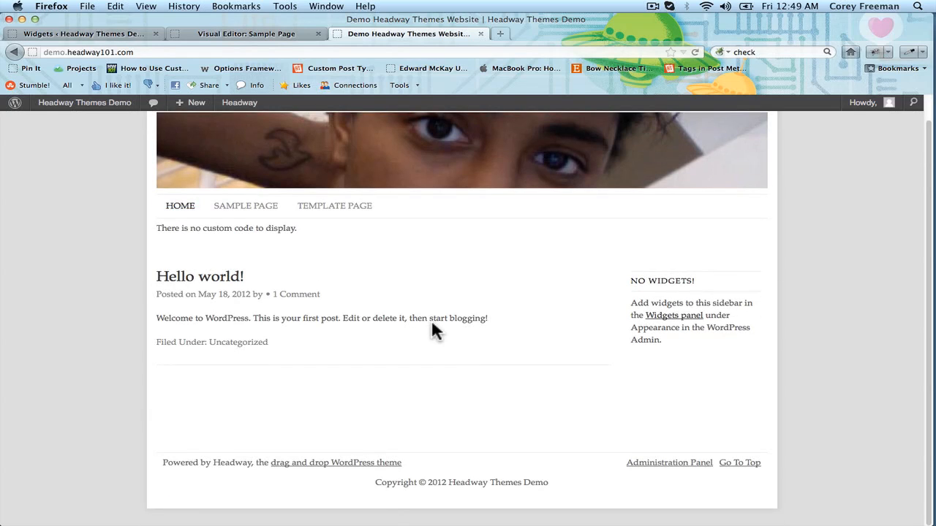
scroll(431, 324, up, 1)
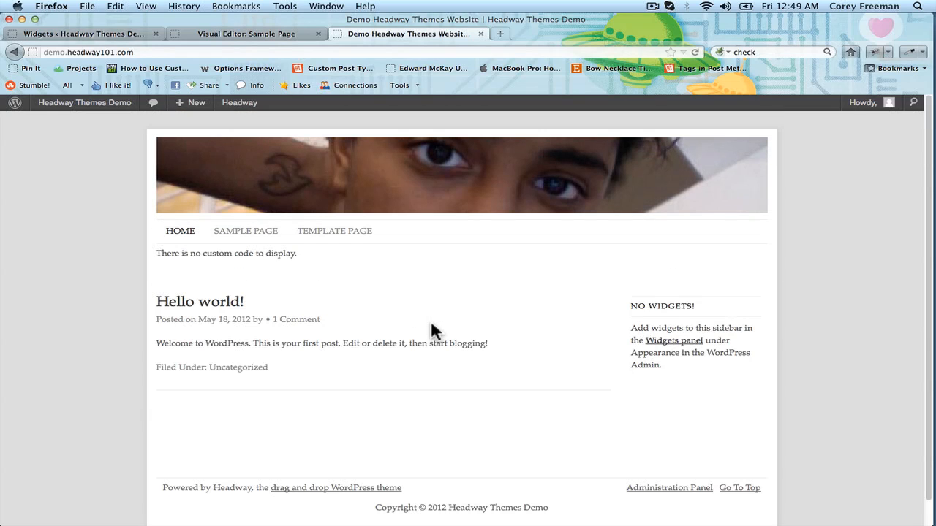
click(356, 239)
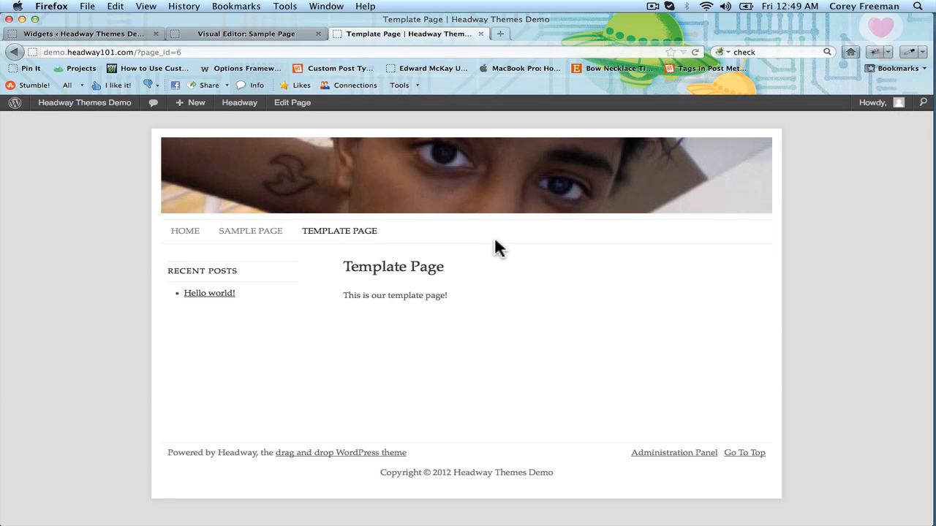
click(269, 245)
click(325, 245)
Step: Open the live Sample Page and the home page and examine their sidebars, content and footers
click(263, 240)
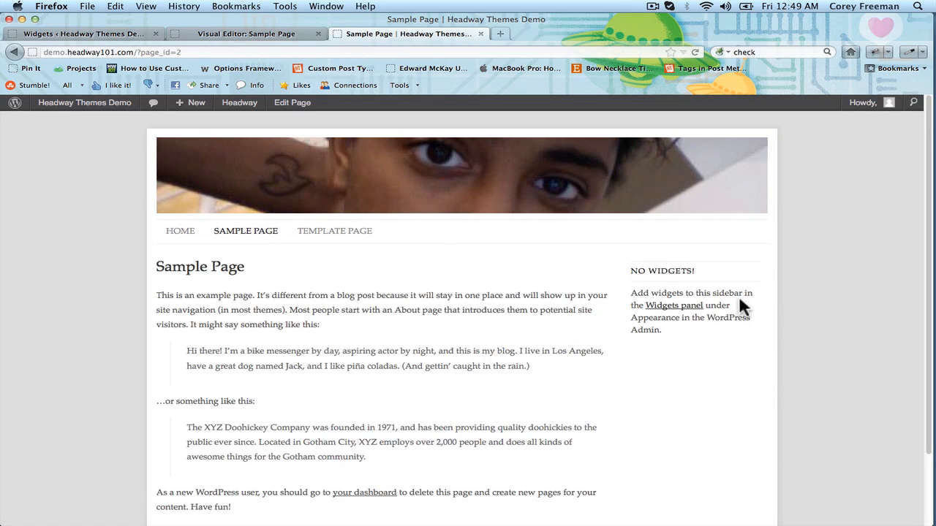
scroll(472, 328, down, 3)
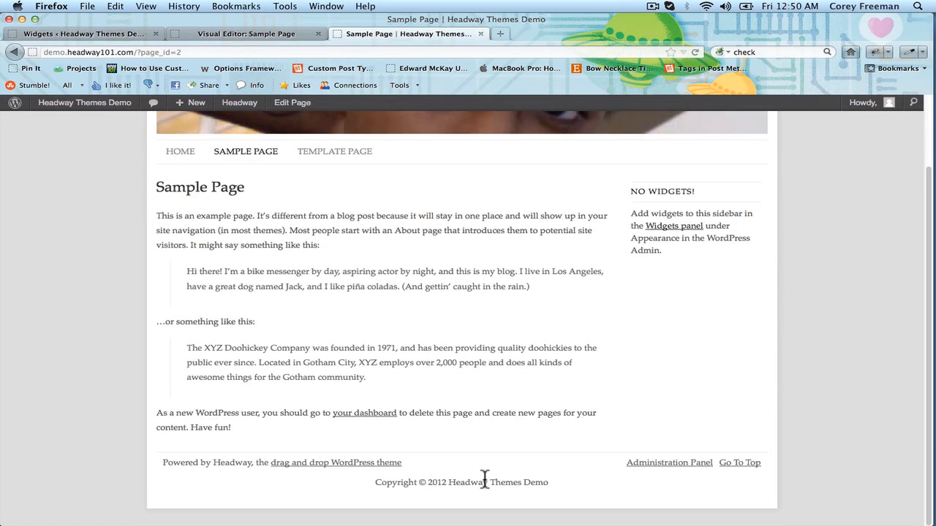
scroll(495, 437, up, 3)
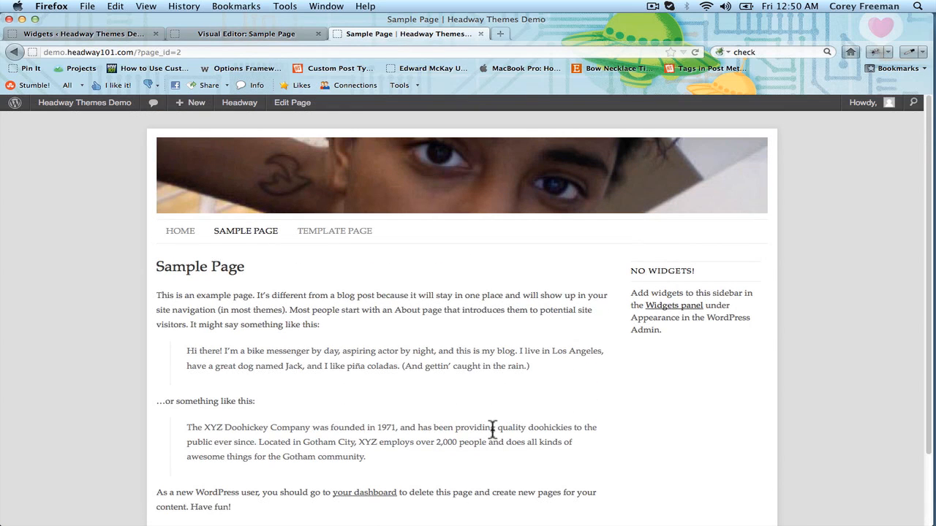
scroll(443, 296, down, 3)
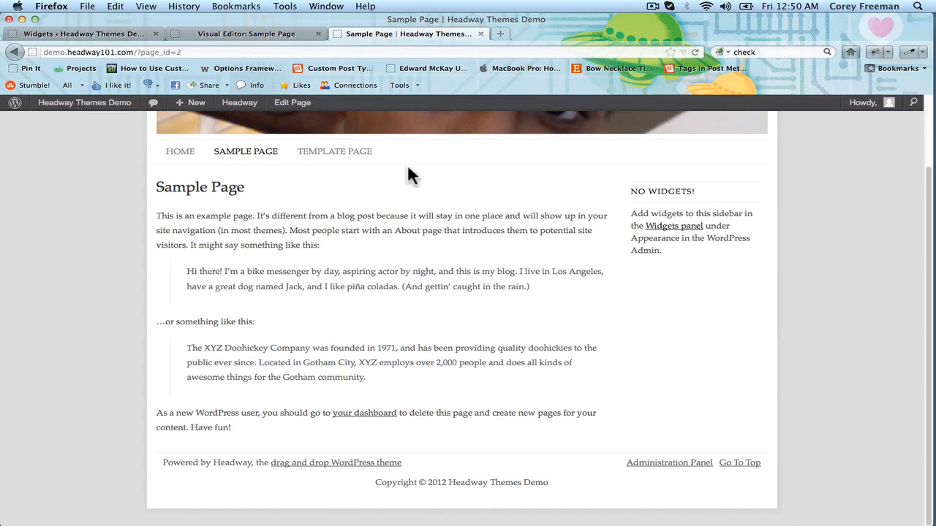
scroll(383, 188, up, 3)
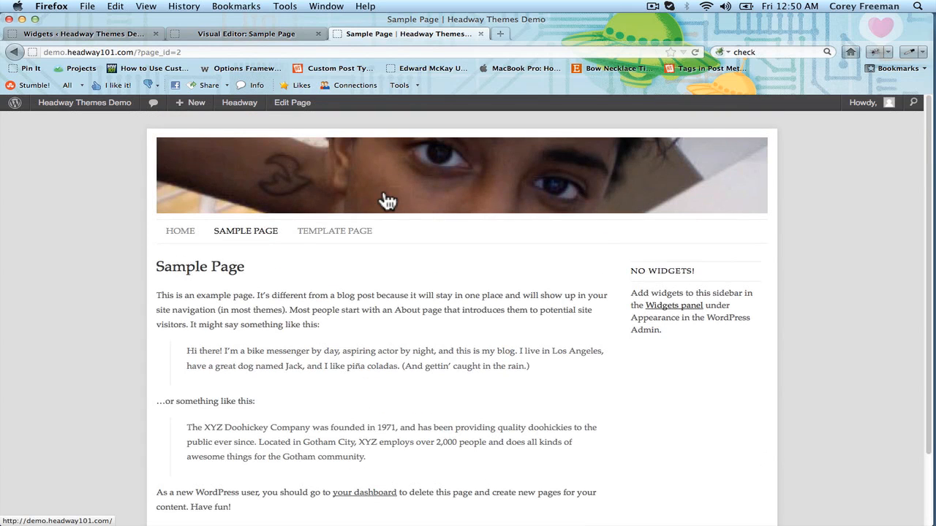
click(181, 231)
scroll(134, 255, down, 1)
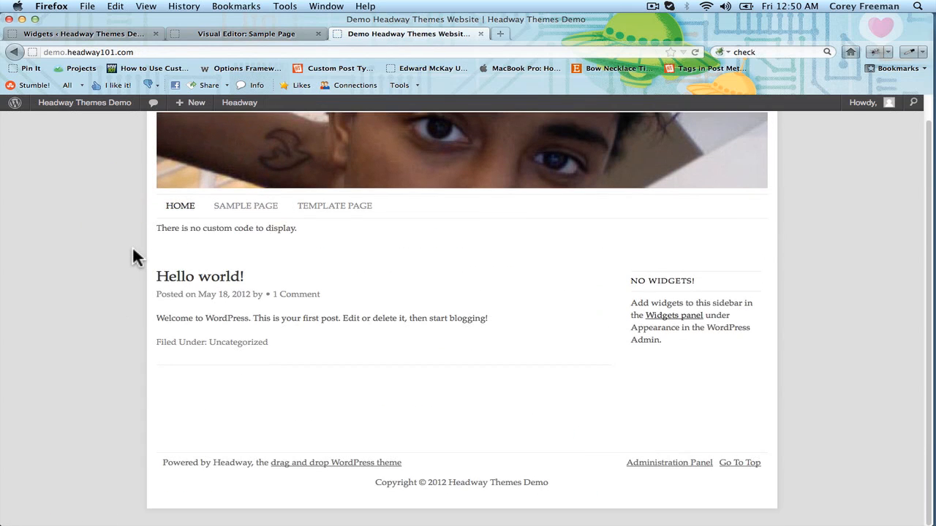
scroll(134, 256, up, 1)
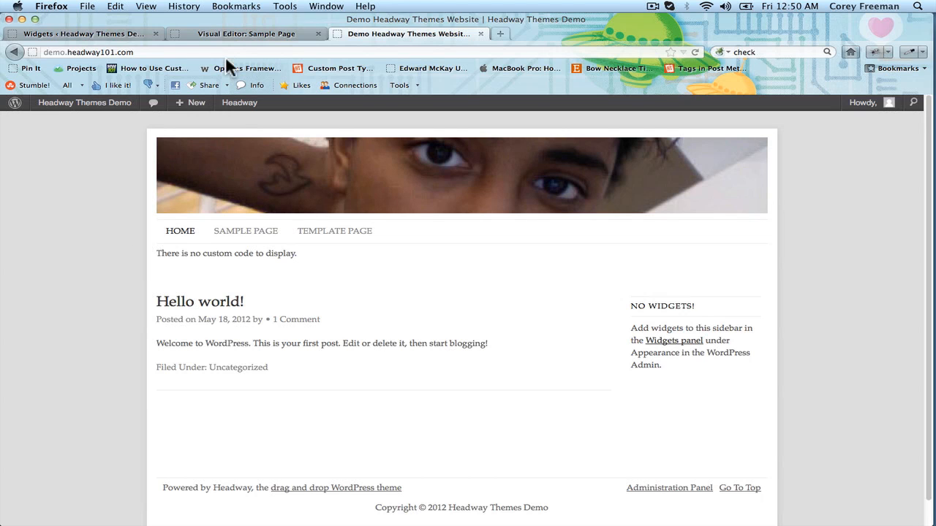
Step: Return to the Visual Editor, collapse the Page group, view the list of templates and go back to the page list
click(230, 32)
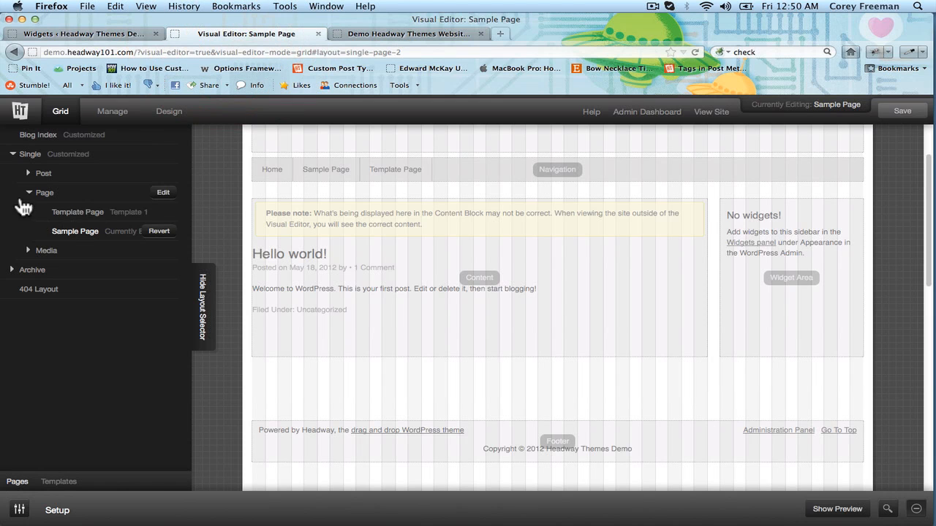
click(28, 192)
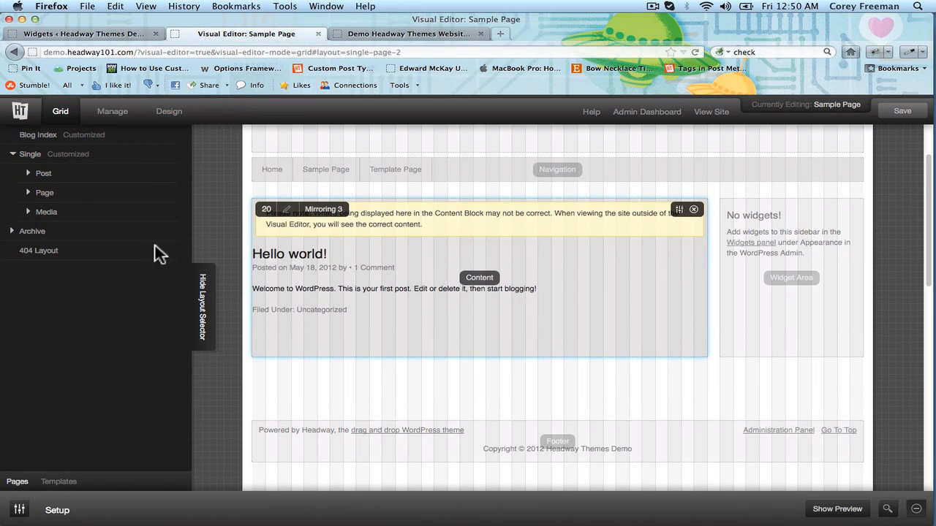
click(59, 481)
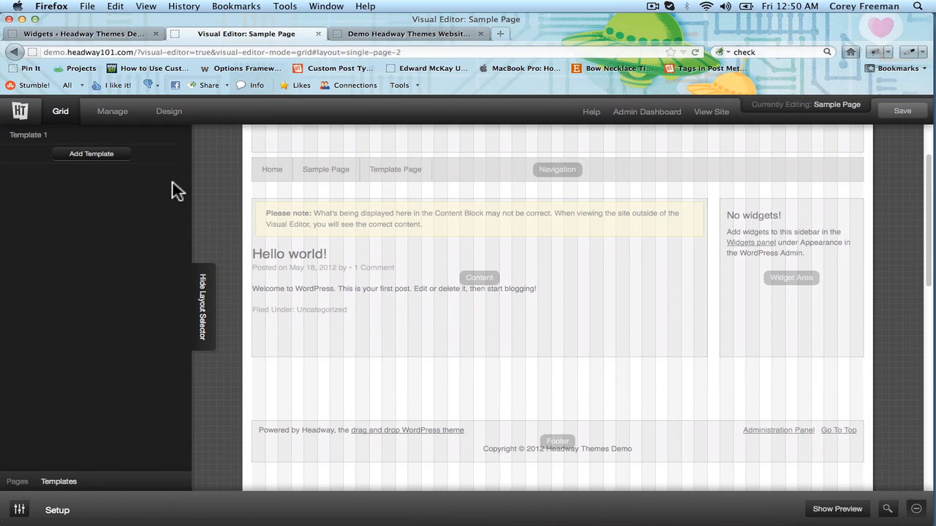
scroll(217, 188, up, 2)
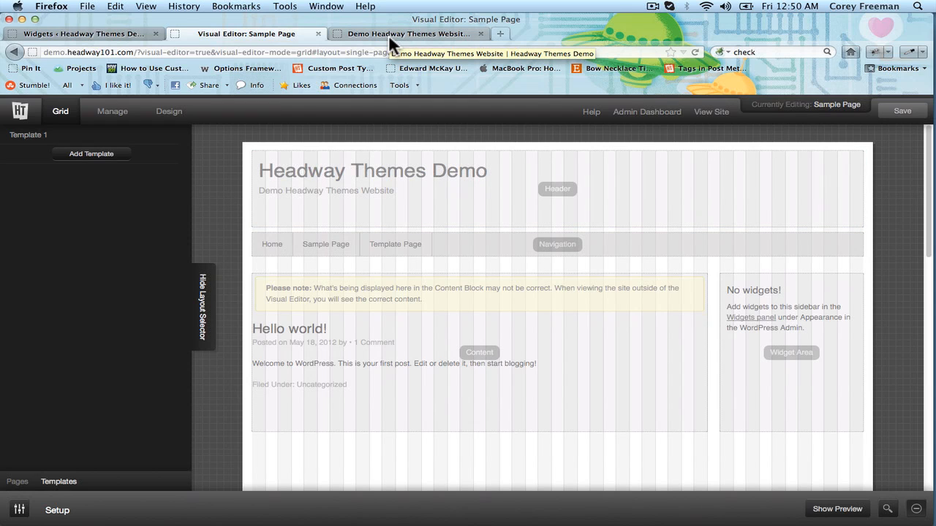
click(19, 481)
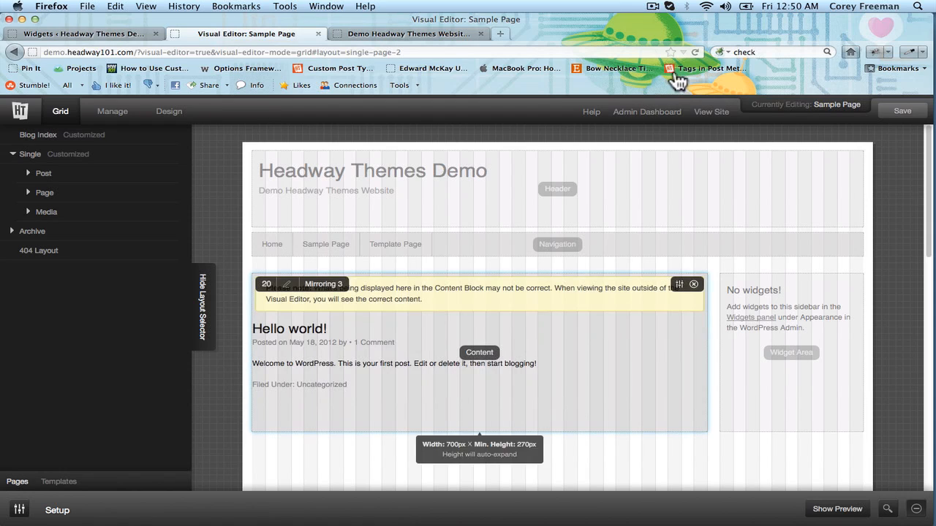
click(654, 8)
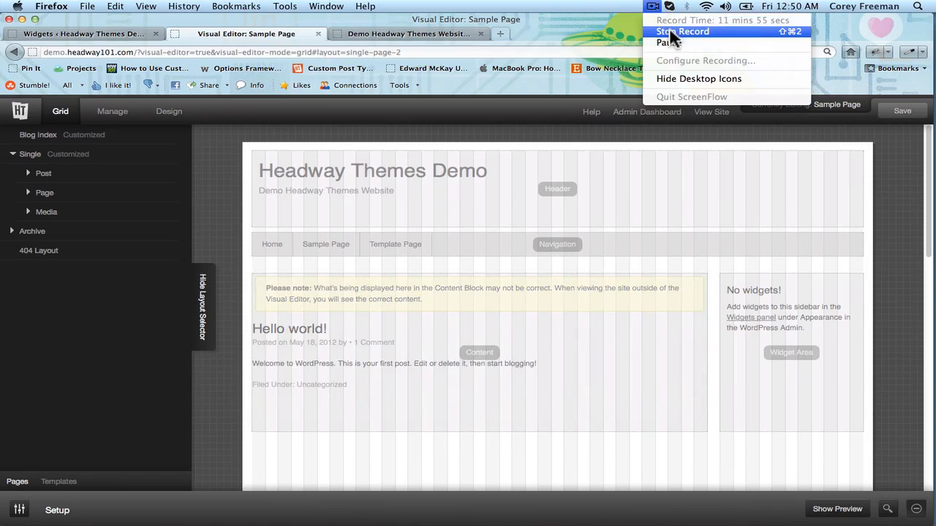
click(676, 30)
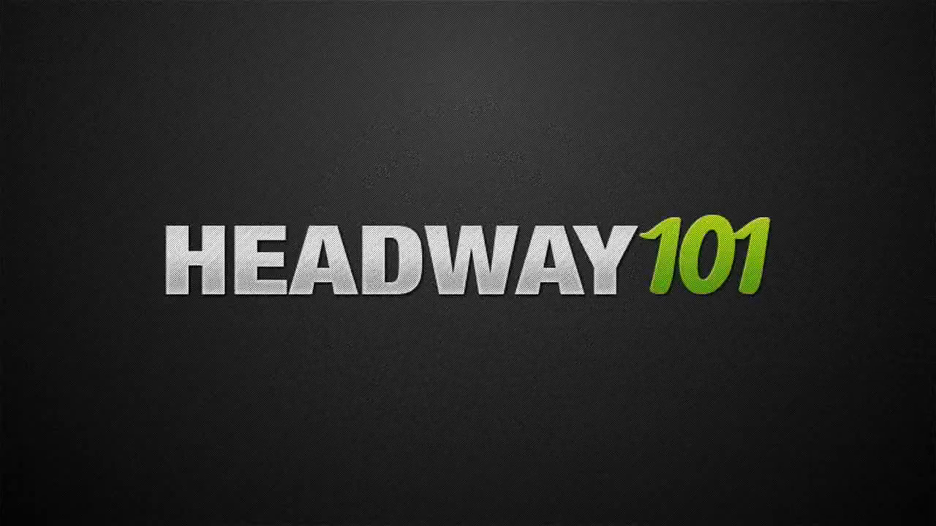